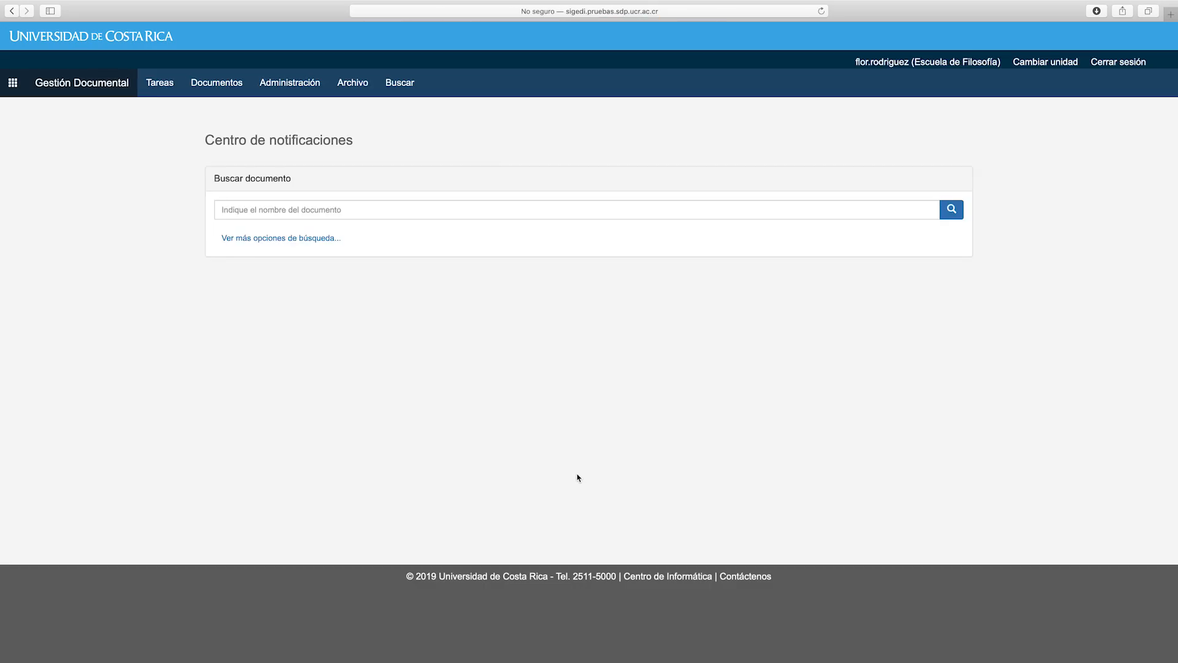
Highlight the current unit Escuela de Filosofía and the Centro de notificaciones heading
left_click_drag(1006, 62, 912, 62)
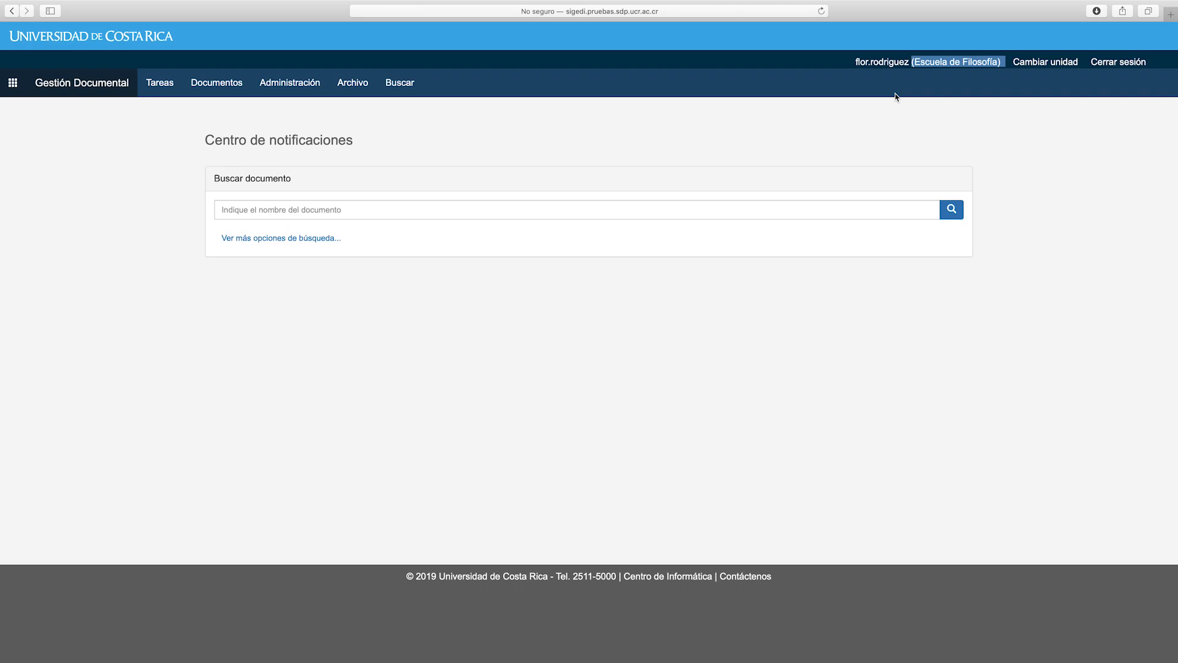
left_click(843, 150)
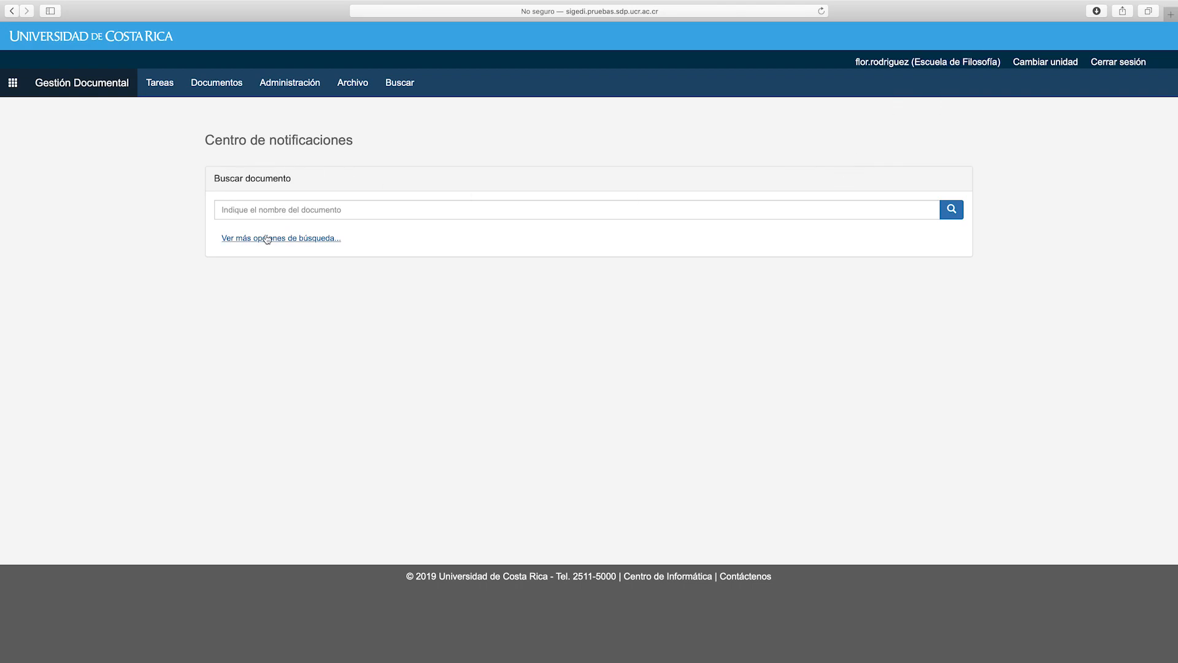
left_click_drag(371, 146, 204, 146)
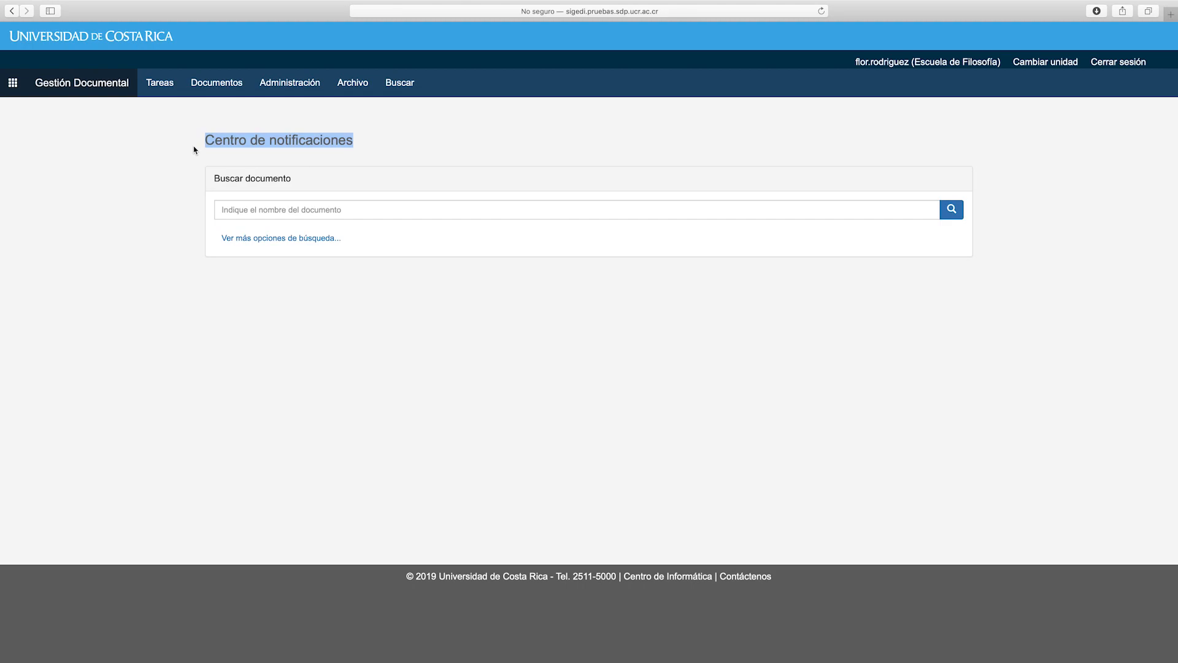
Start a new document from the Oficio general template
left_click(232, 85)
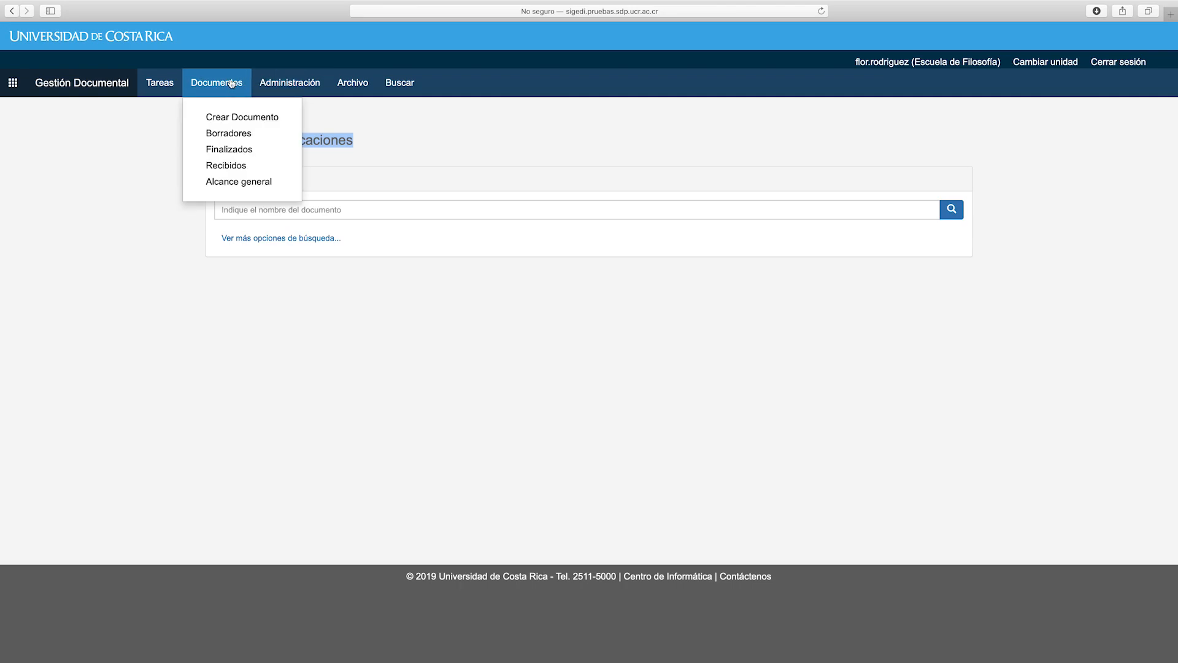
left_click(227, 117)
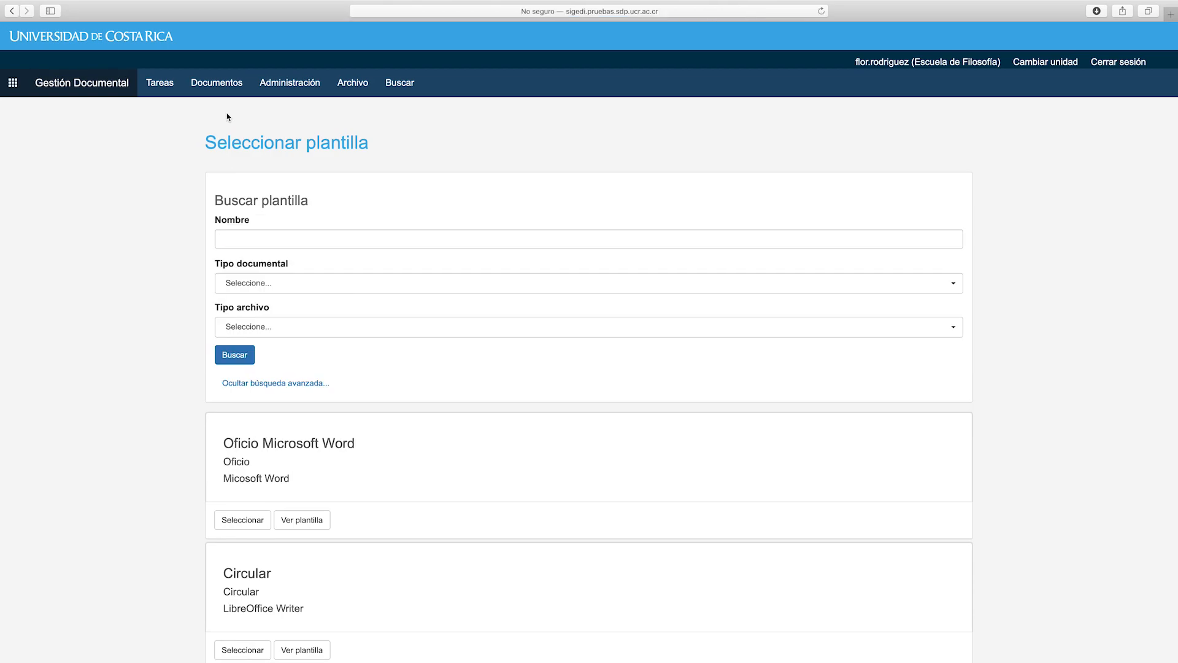
scroll(424, 214, "down", 5)
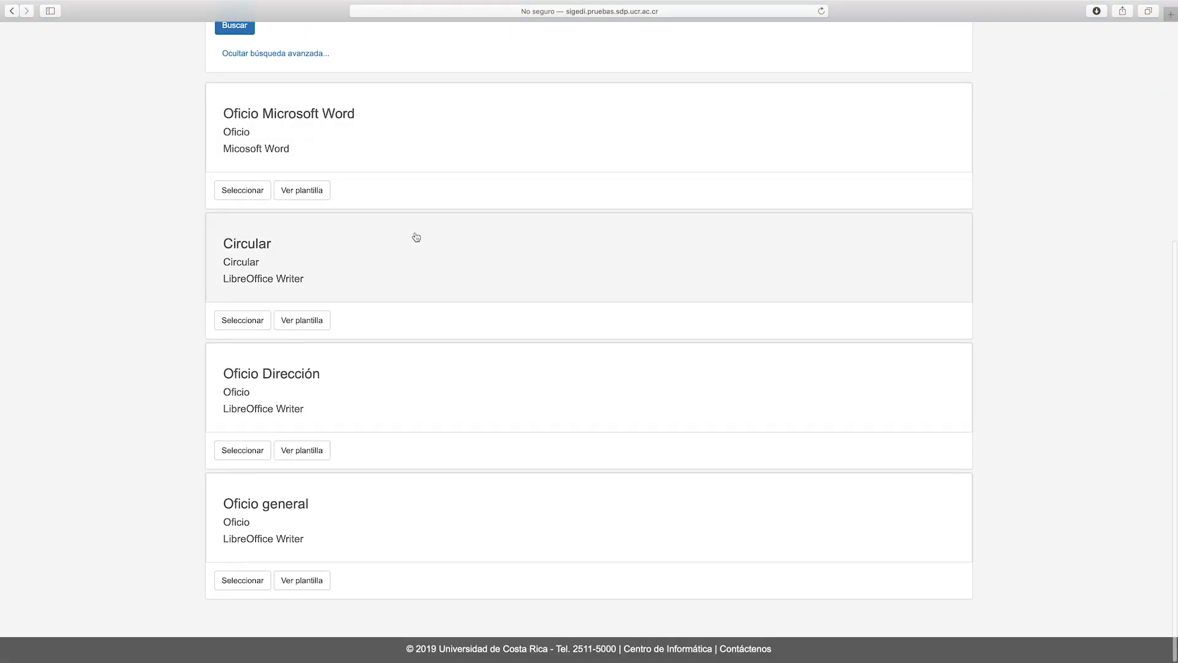
left_click(343, 505)
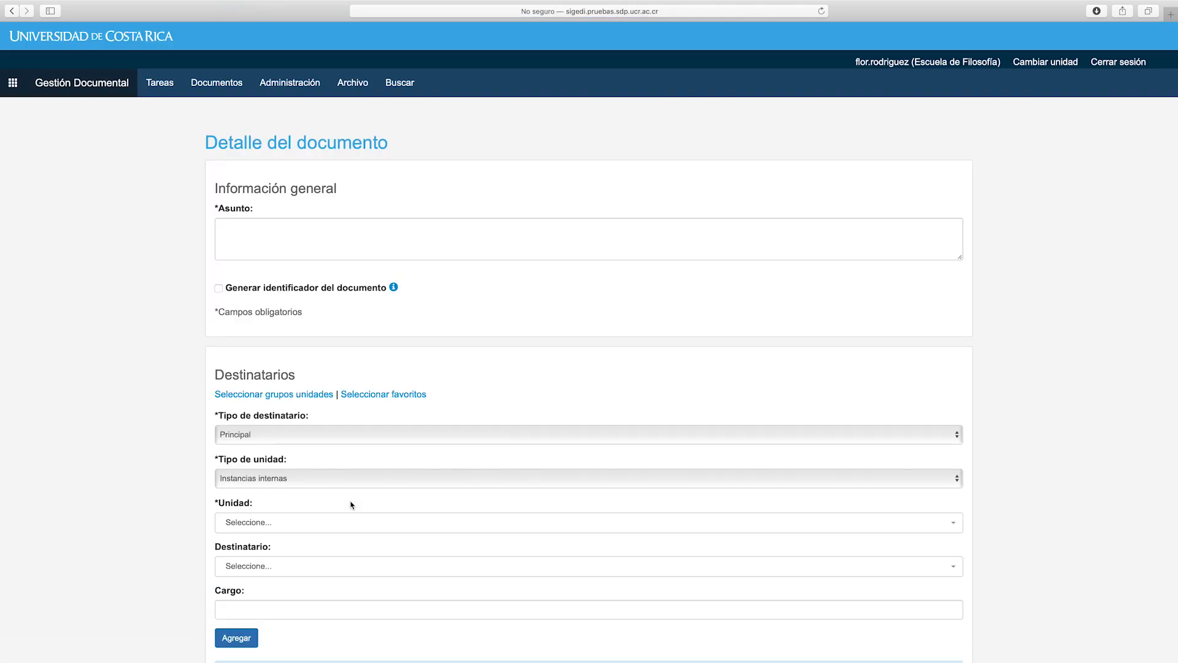
Enter 'Solicitud de colaboración al Centro de Informática' as the letter's Asunto
left_click(470, 228)
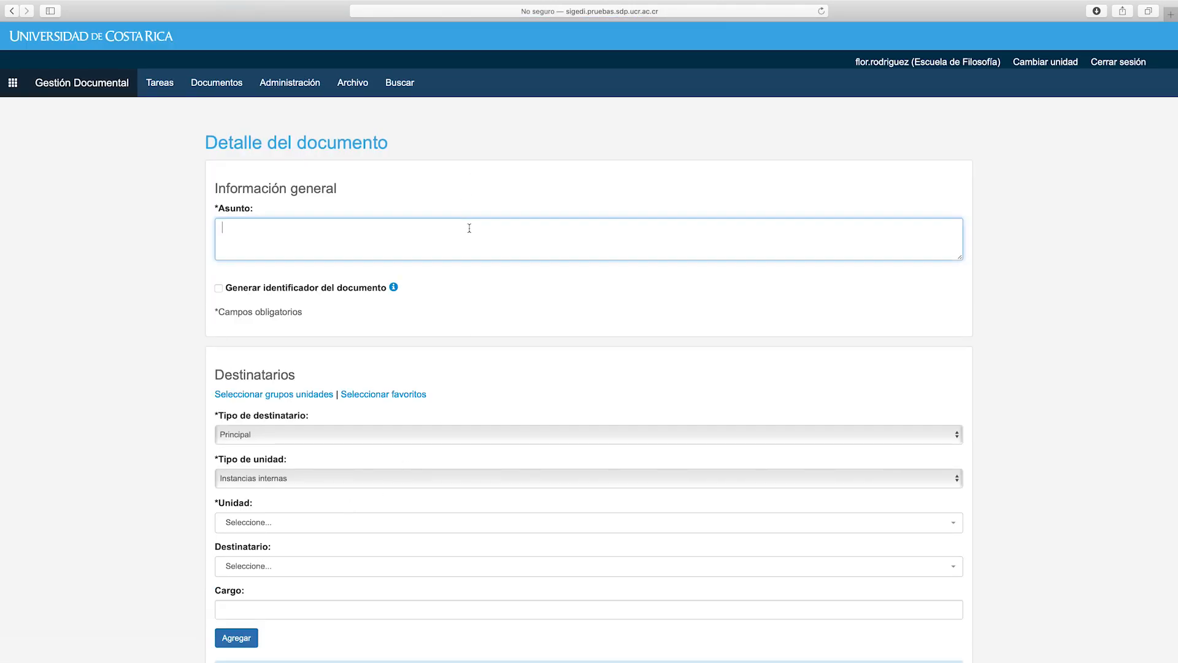
type("Solicitud de colaboración al Centro de Informática")
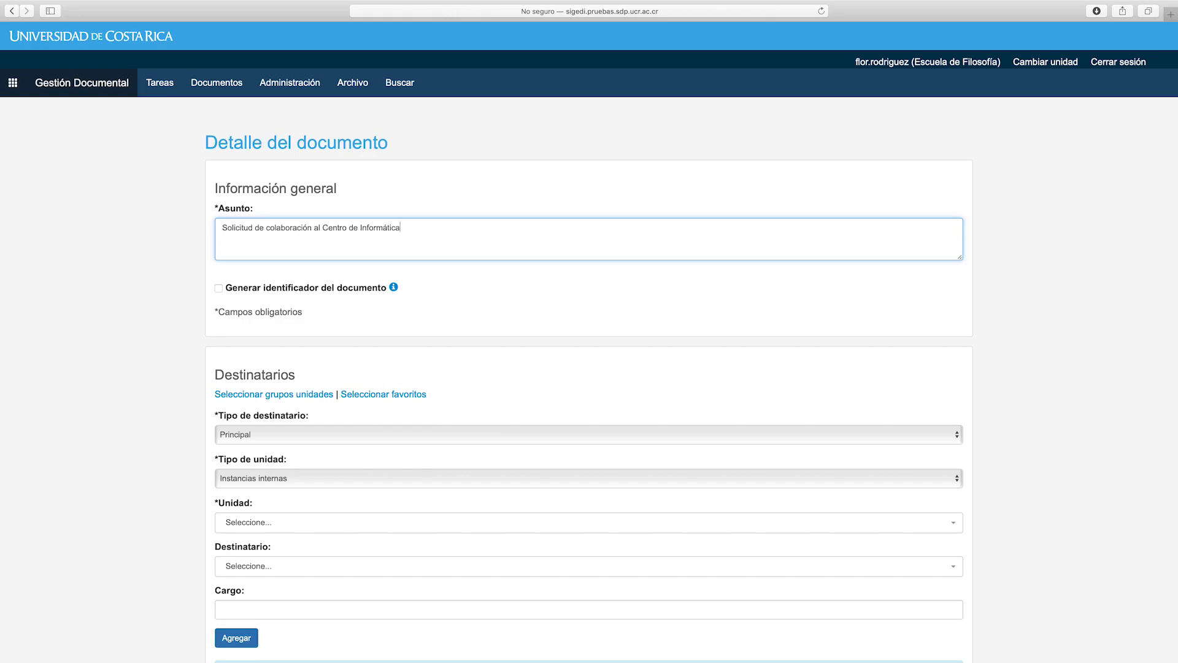
mouse_move(393, 288)
scroll(433, 312, "down", 2)
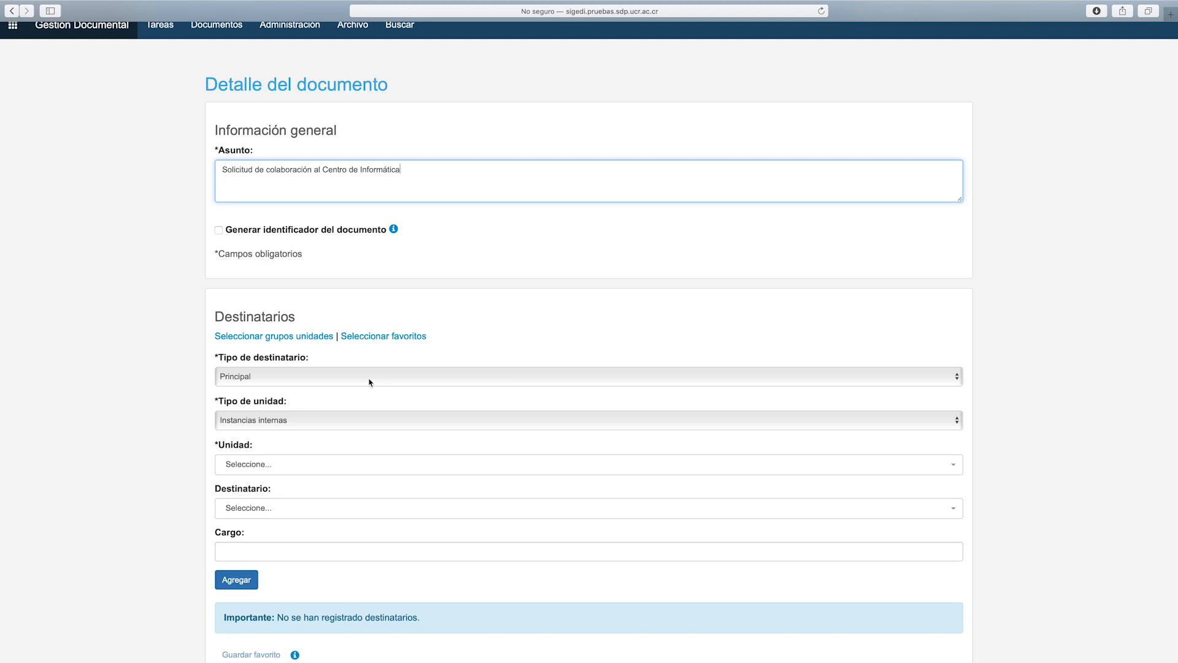
left_click(278, 337)
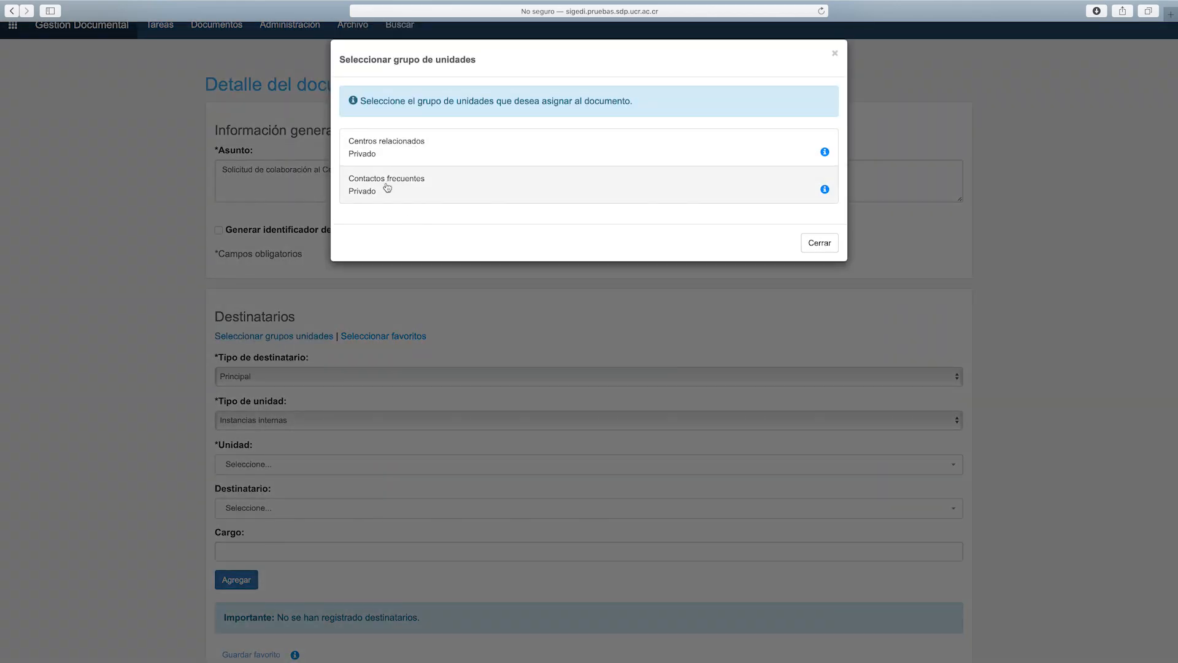
left_click(825, 246)
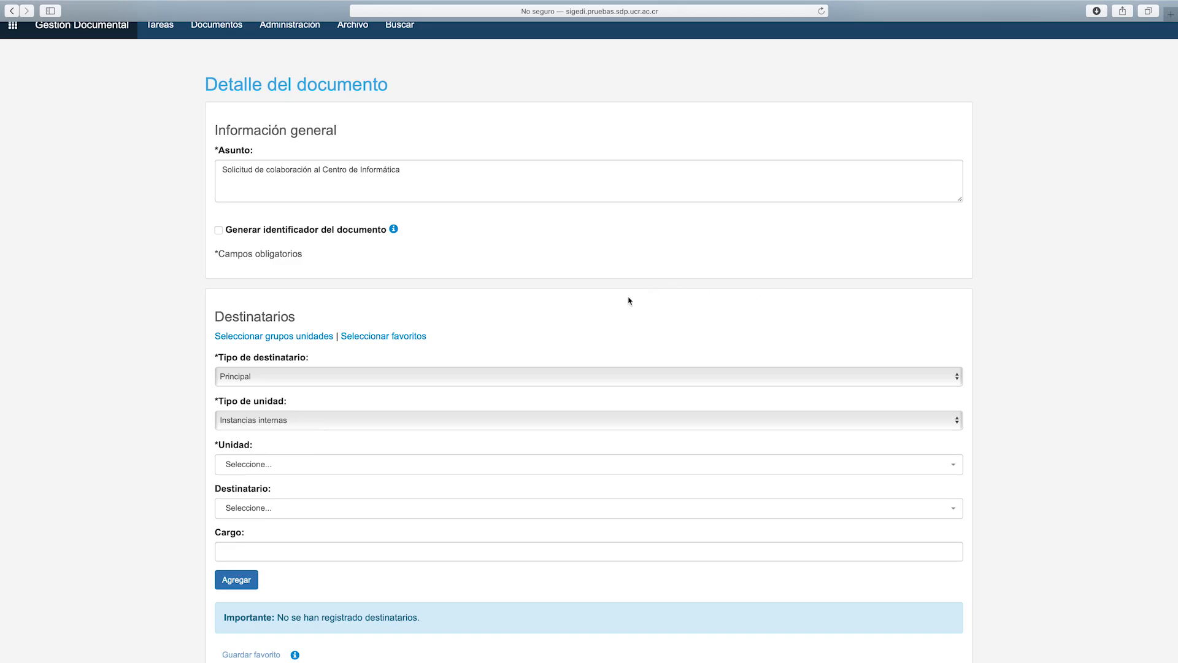
left_click(372, 338)
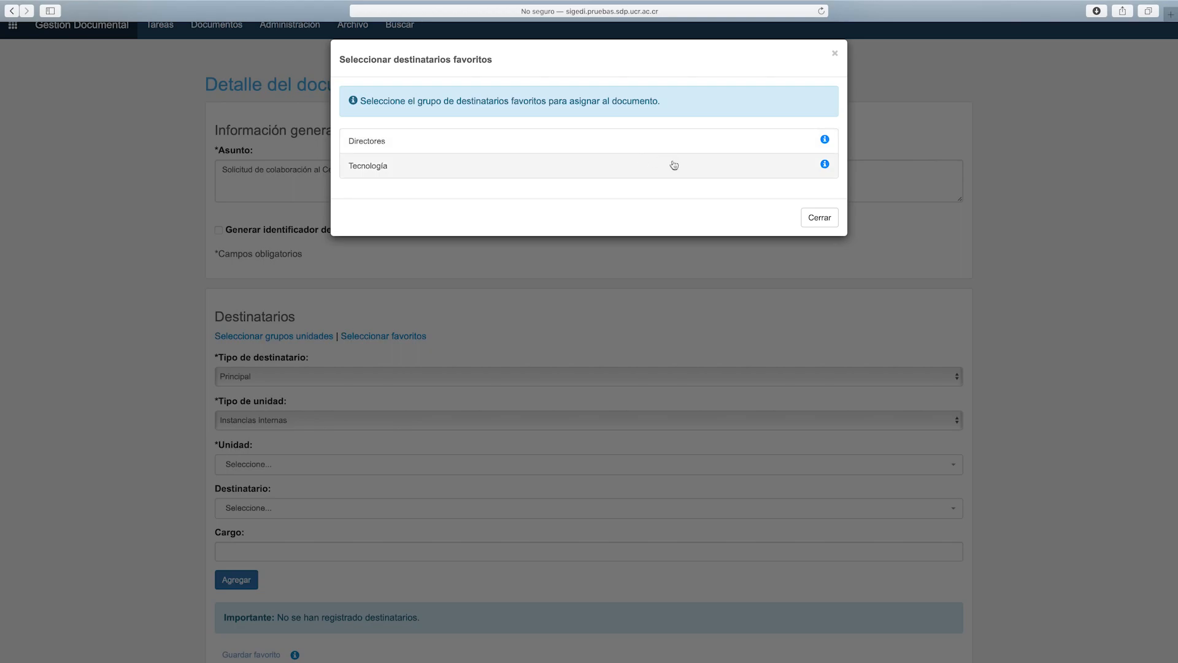
left_click(828, 220)
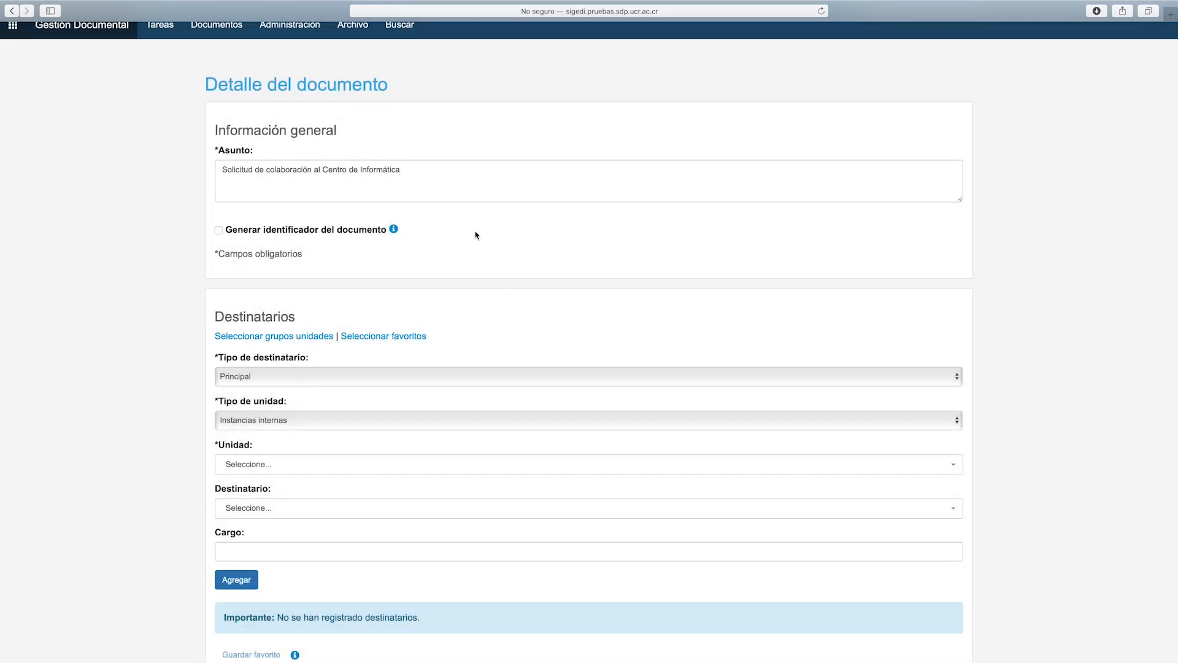
Set the recipient as Principal, Instancias internas, with unit Centro de Informática
scroll(475, 235, "down", 4)
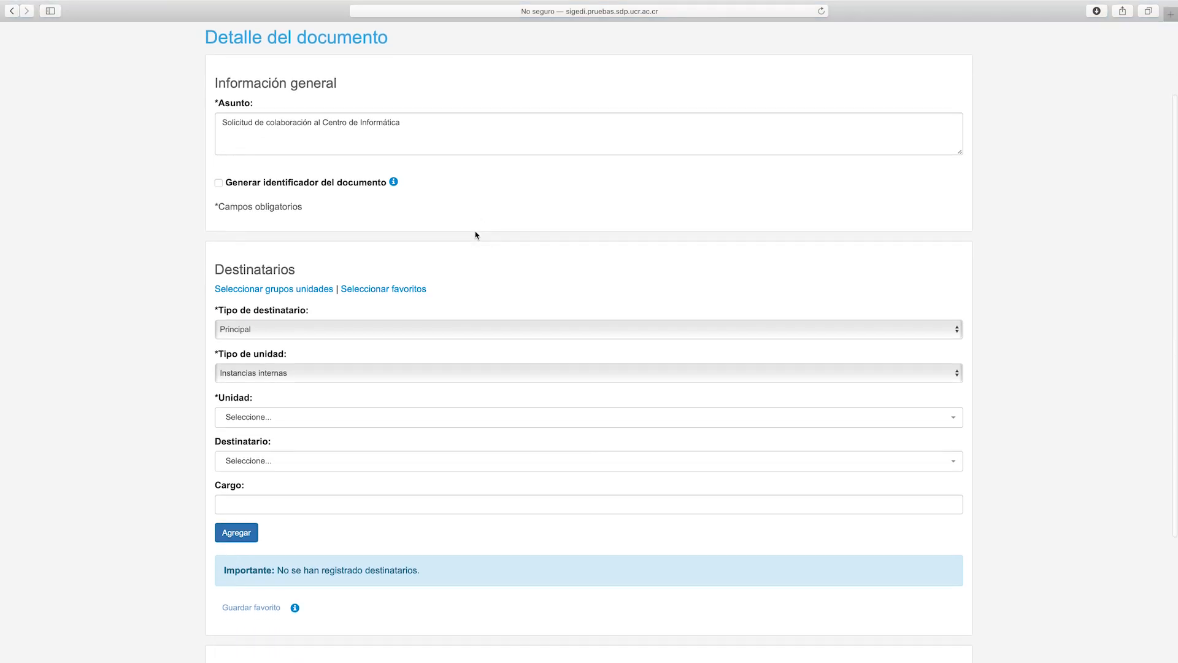
left_click(330, 260)
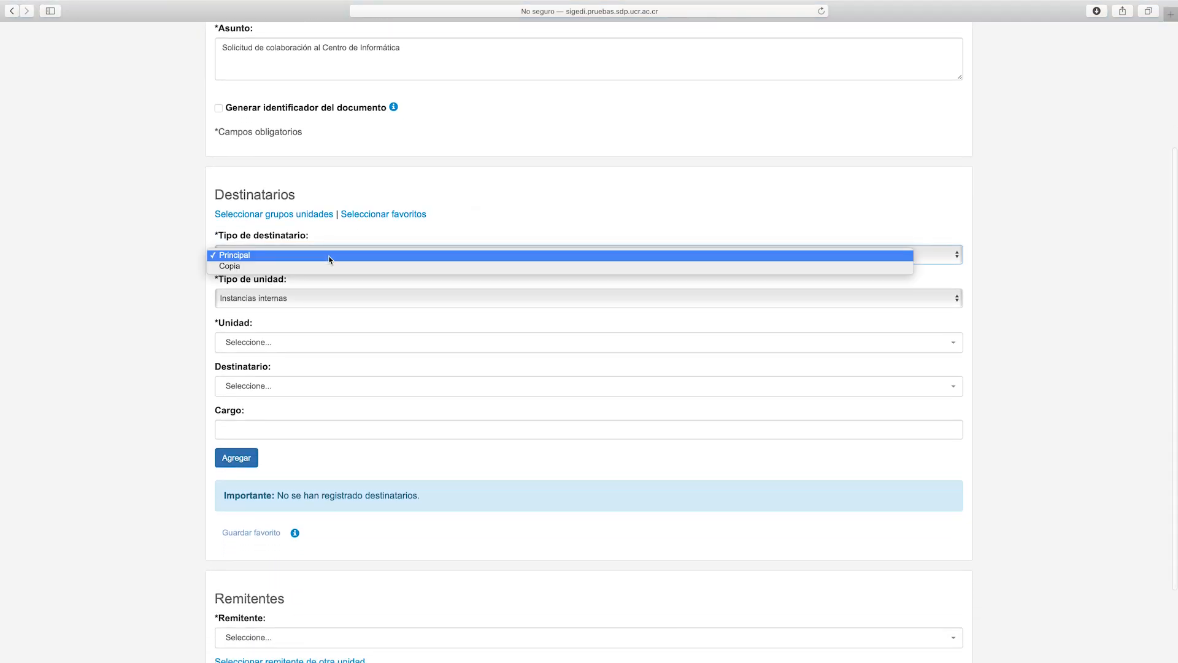
left_click(330, 257)
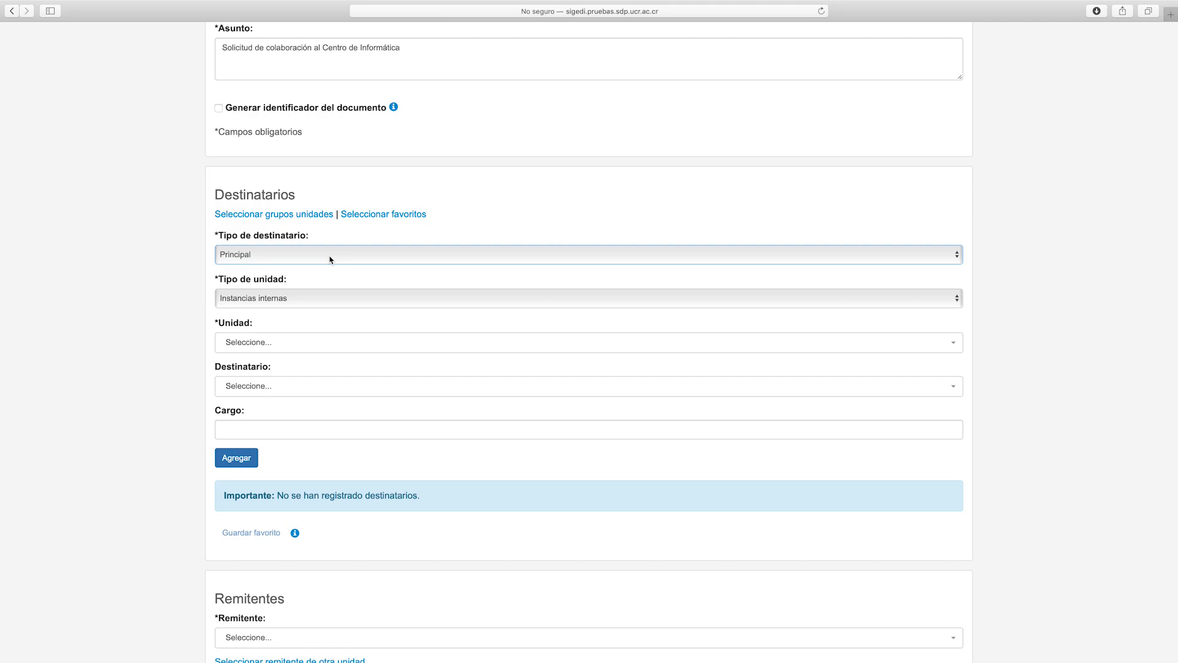
scroll(332, 256, "up", 1)
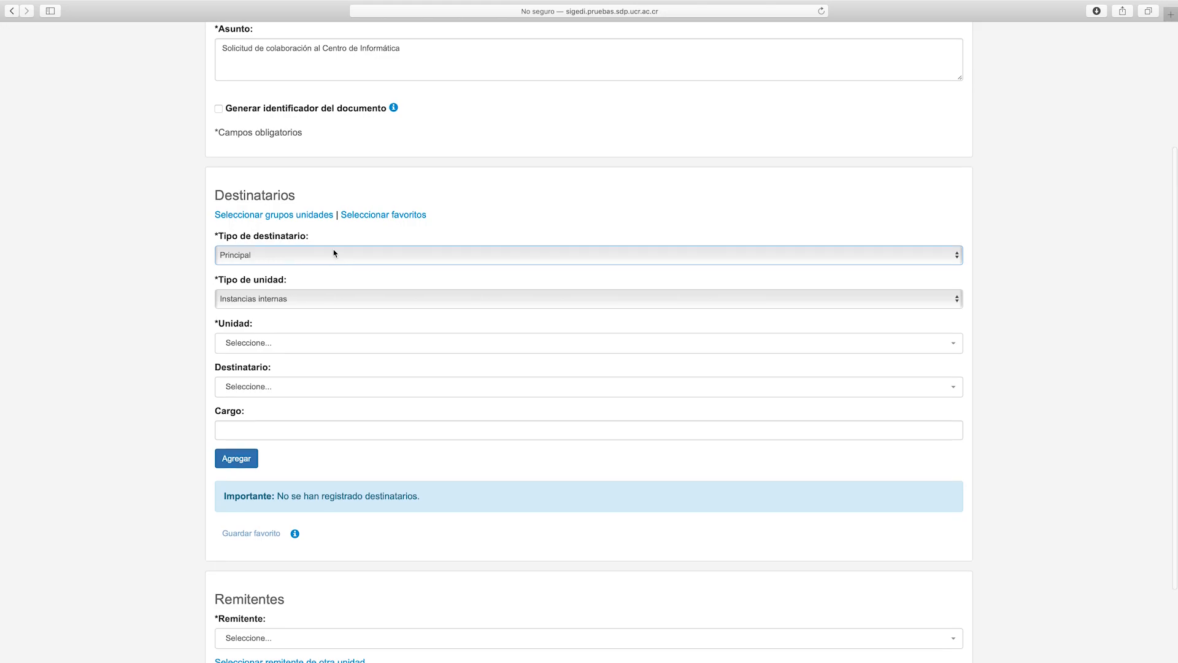
left_click(306, 301)
left_click(306, 299)
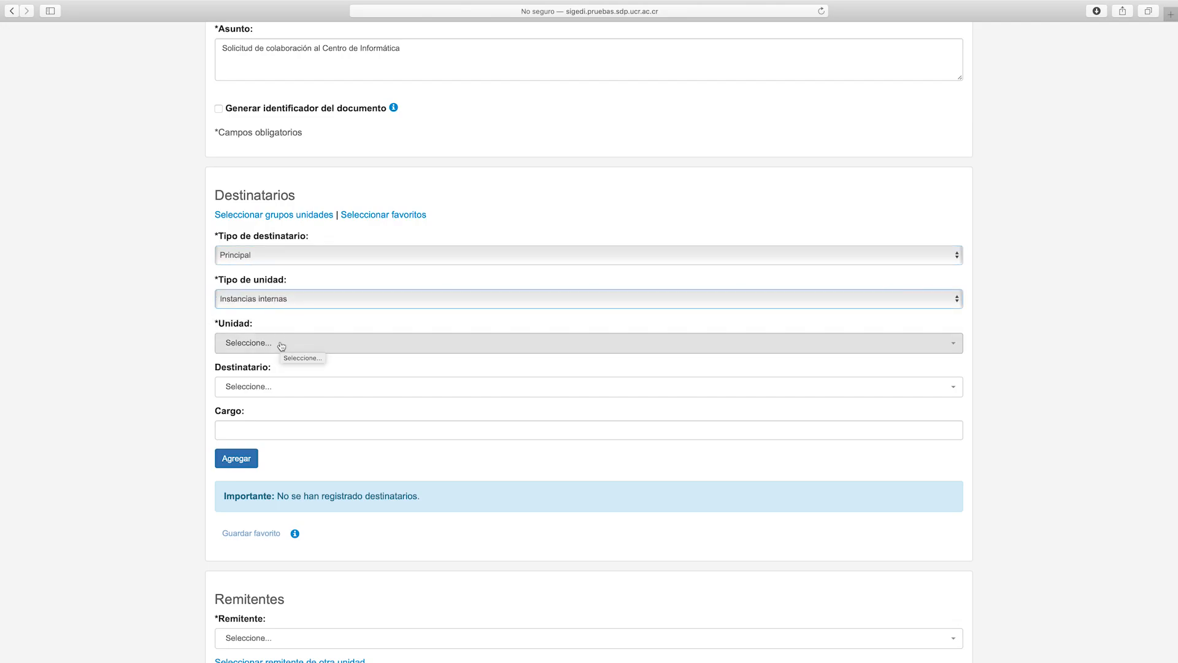
left_click(282, 344)
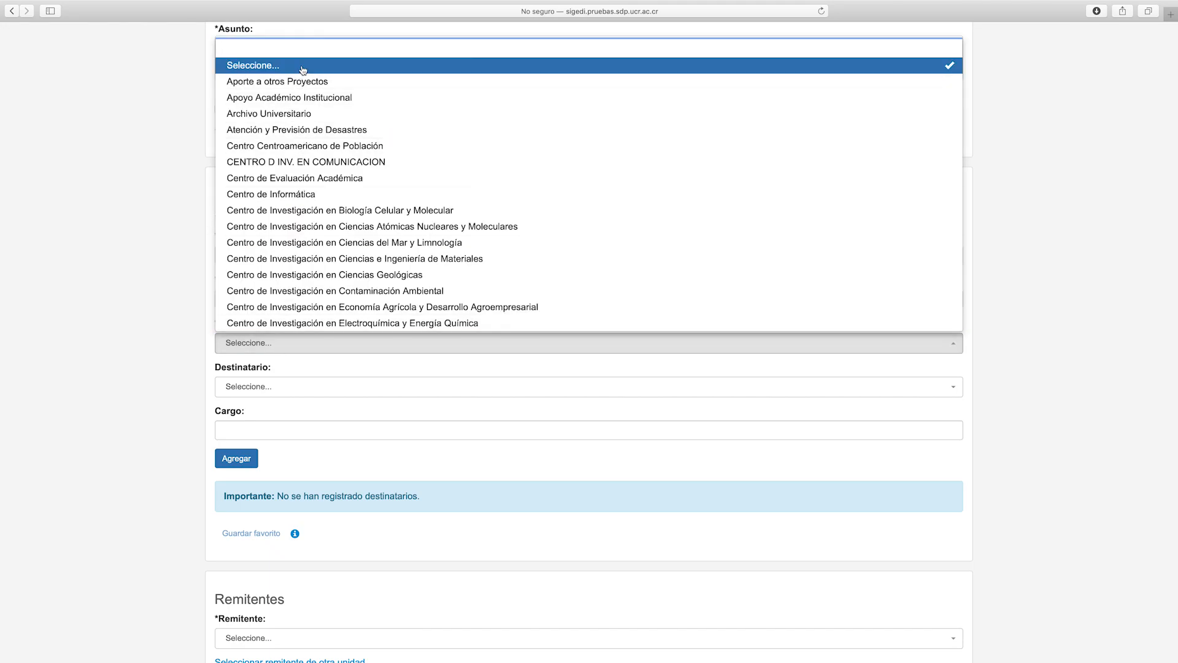
left_click(289, 194)
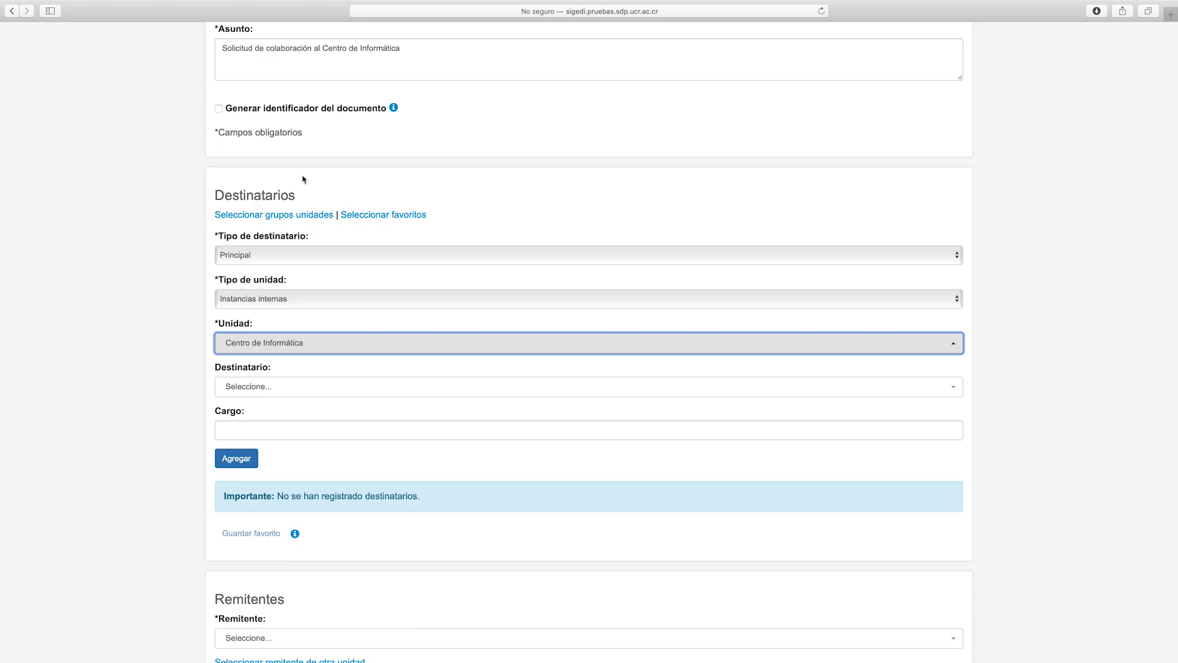
Search for and pick the unit's director, enter Cargo 'Director', and add them as recipient
left_click(298, 396)
left_click(300, 396)
left_click(299, 396)
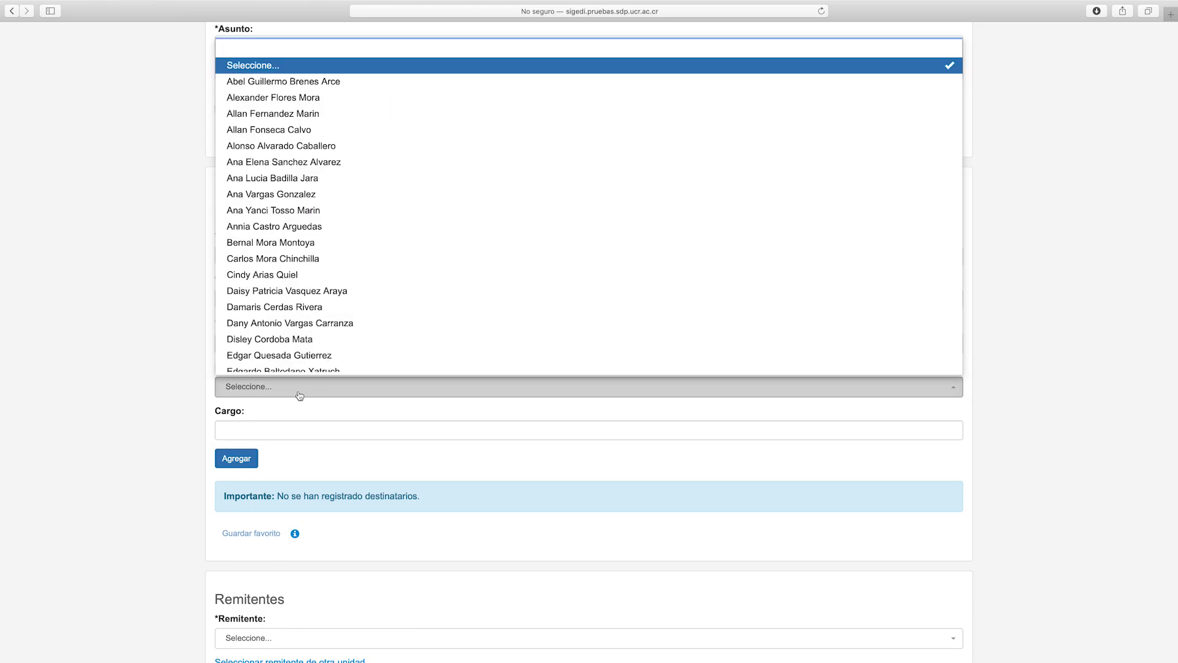
type("alonso")
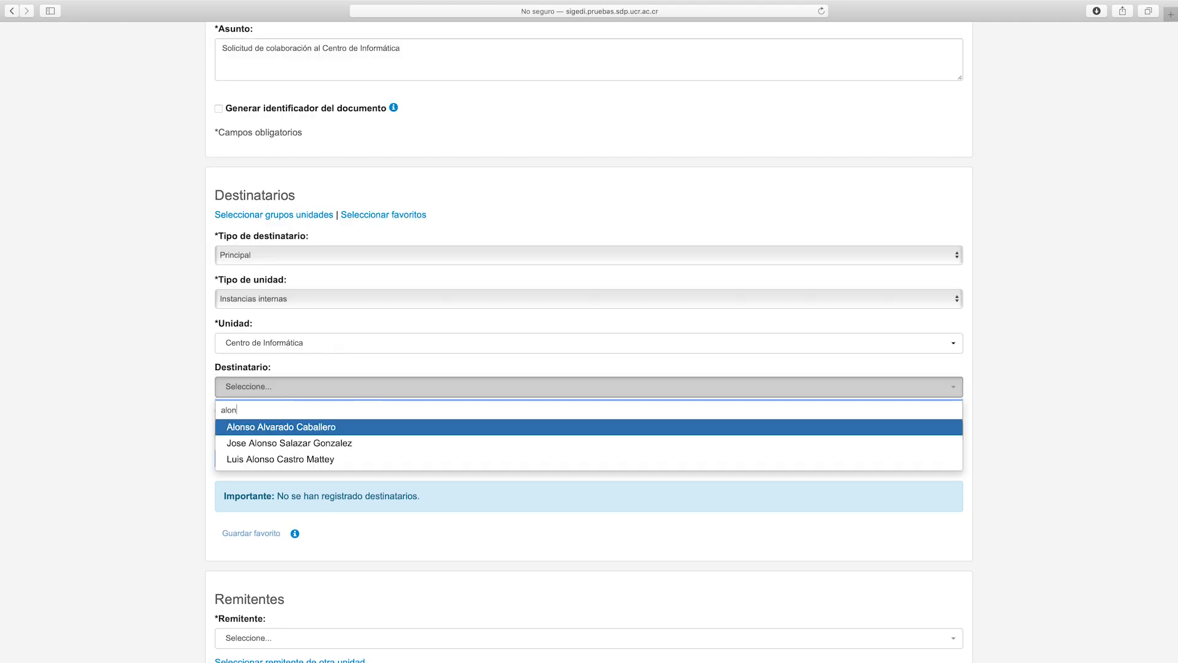
left_click(254, 423)
left_click(257, 461)
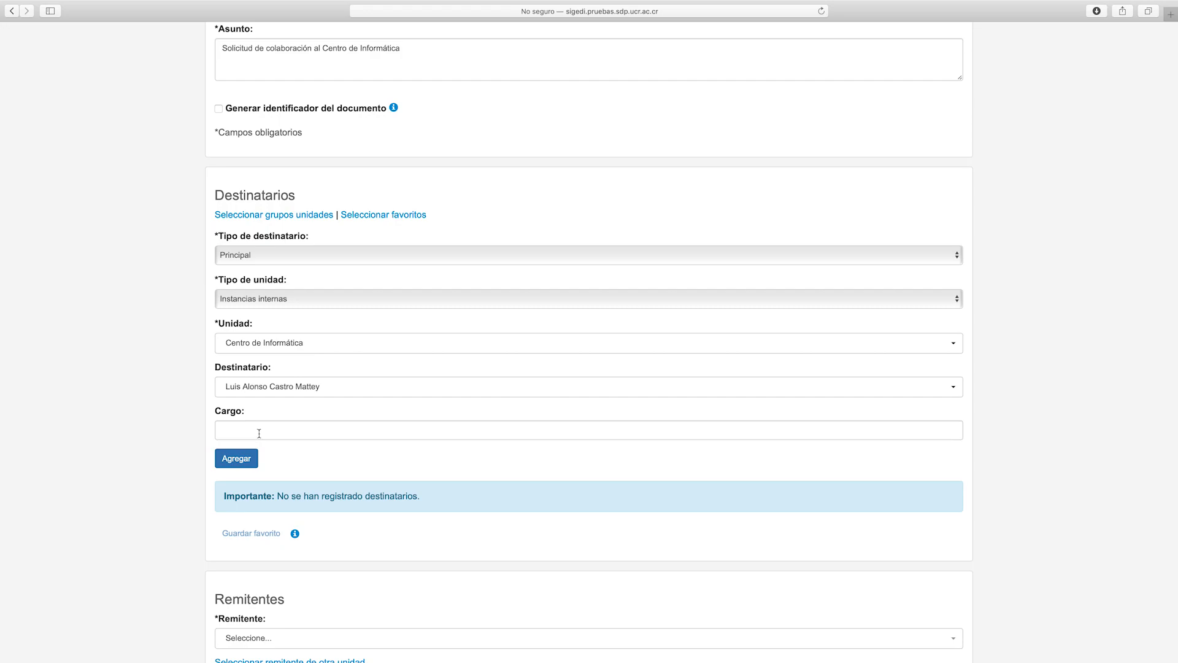
left_click(260, 433)
type("D")
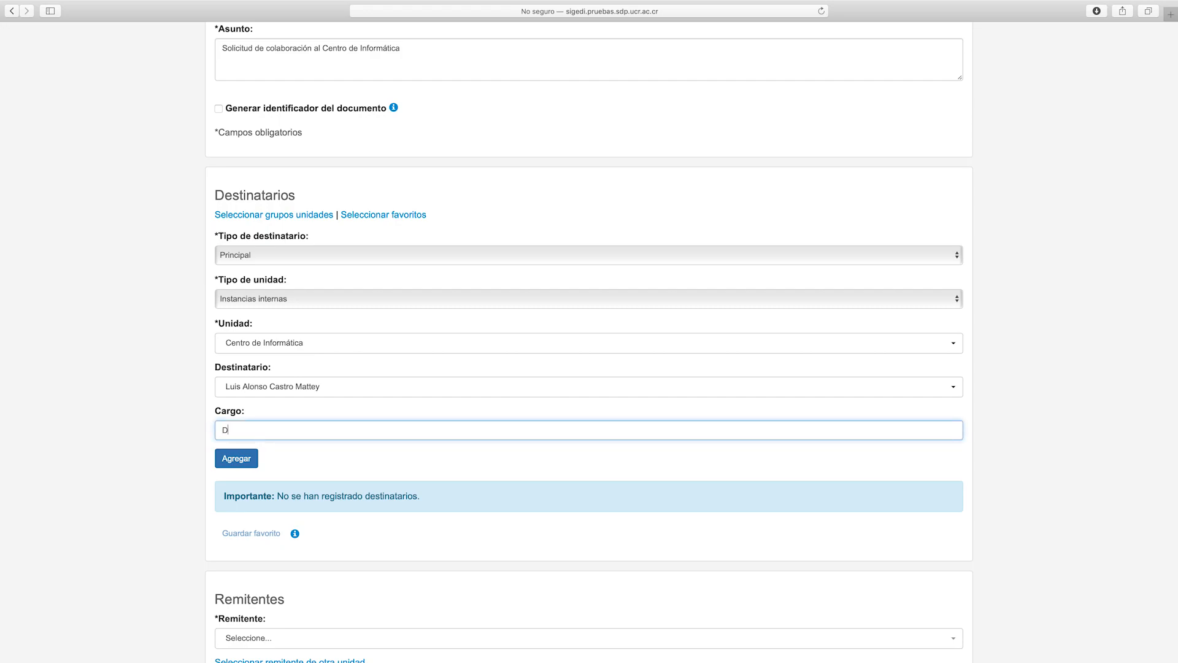
type("ir")
key("BackSpace")
key("BackSpace")
key("BackSpace")
type("Director")
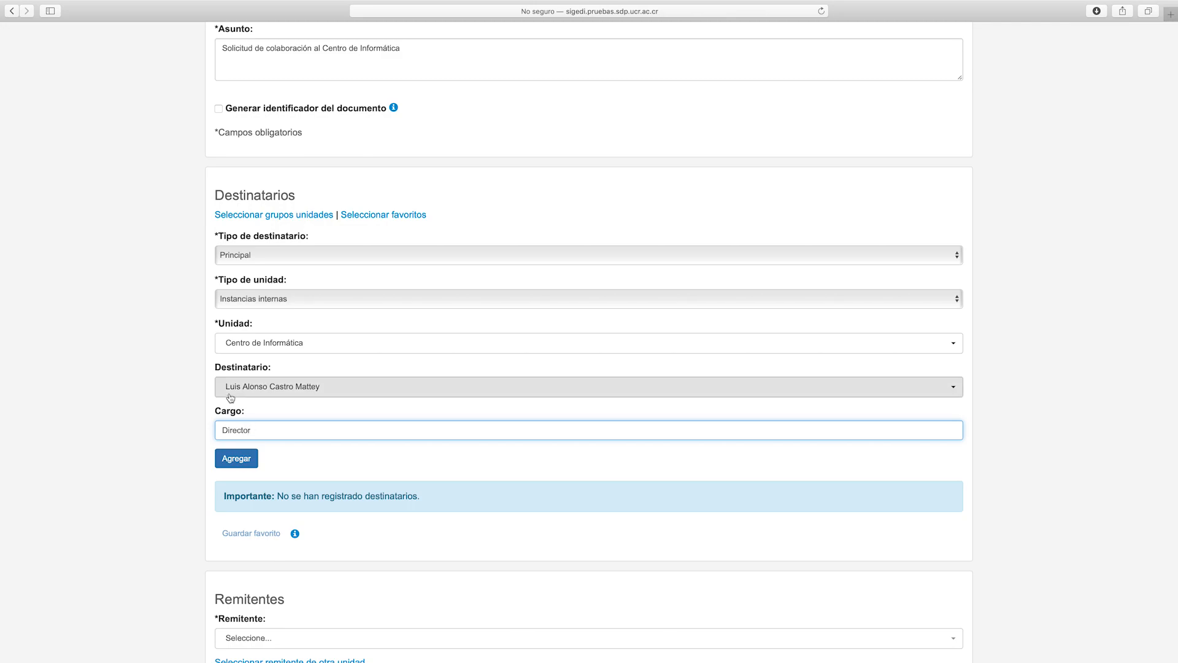
left_click(234, 465)
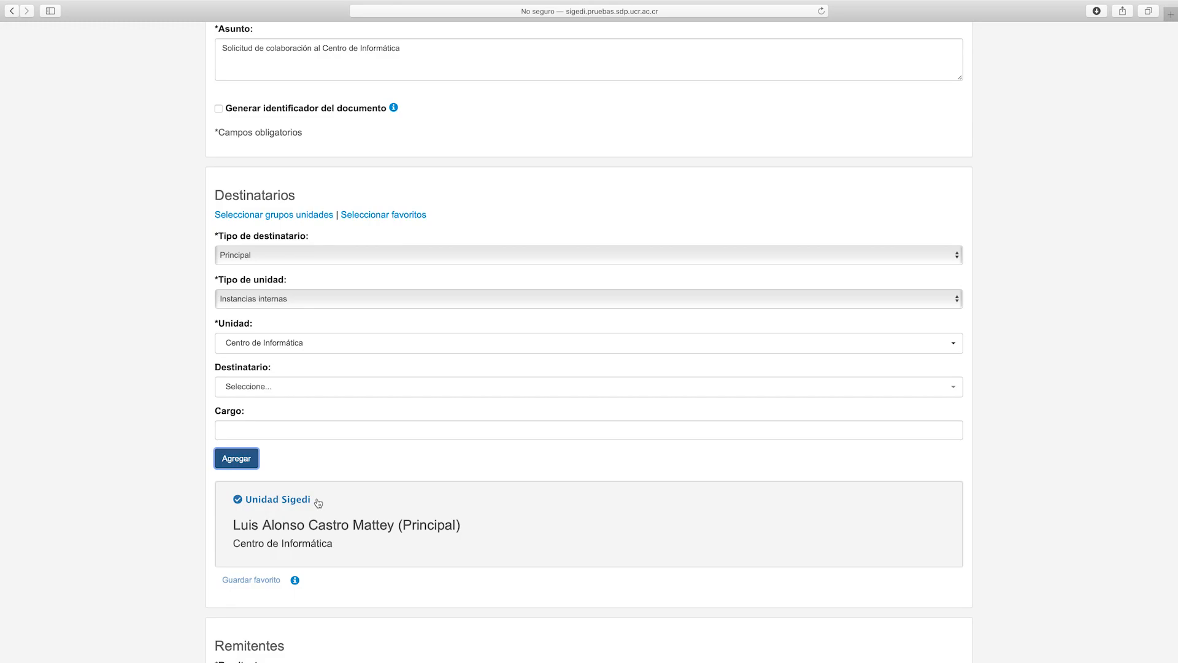
mouse_move(318, 503)
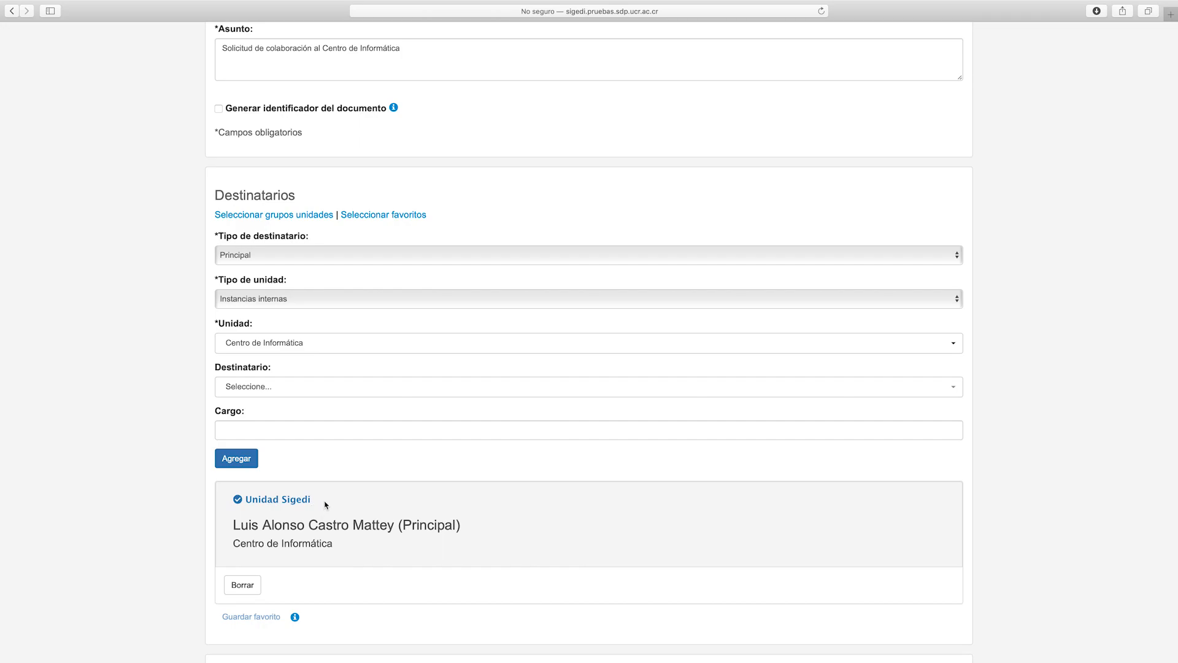
scroll(326, 502, "up", 5)
Add Instituto Costarricense de Electricidad as a Copia recipient under Instancias externas
left_click(316, 375)
left_click(313, 381)
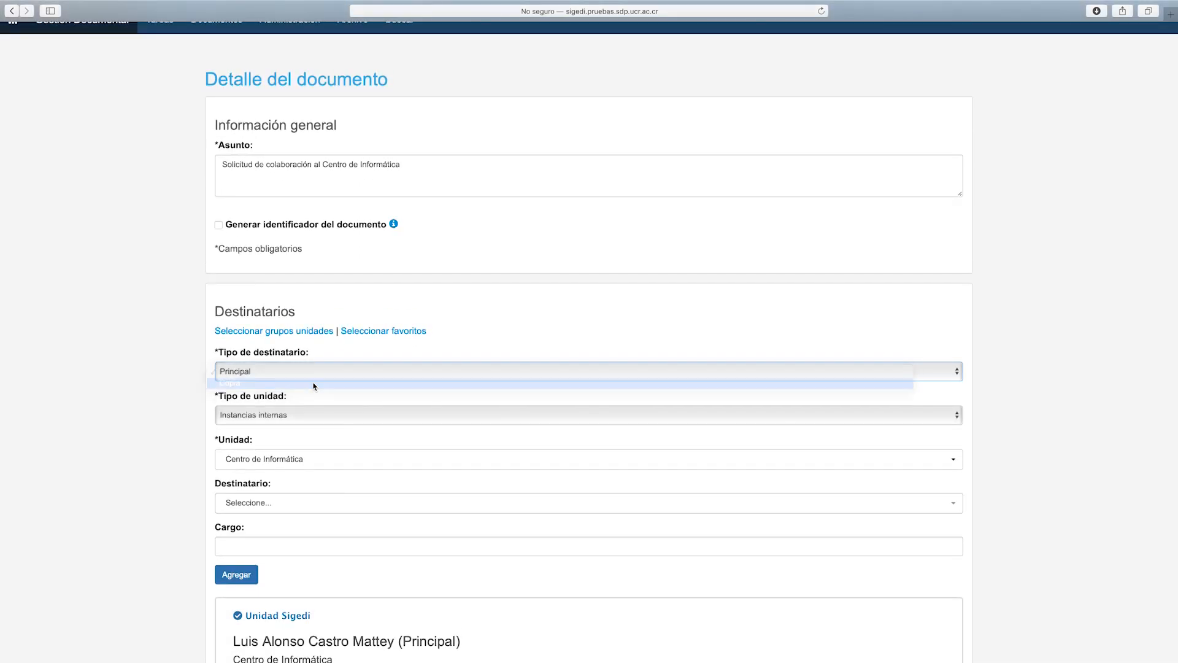
left_click(318, 415)
left_click(317, 427)
left_click(345, 457)
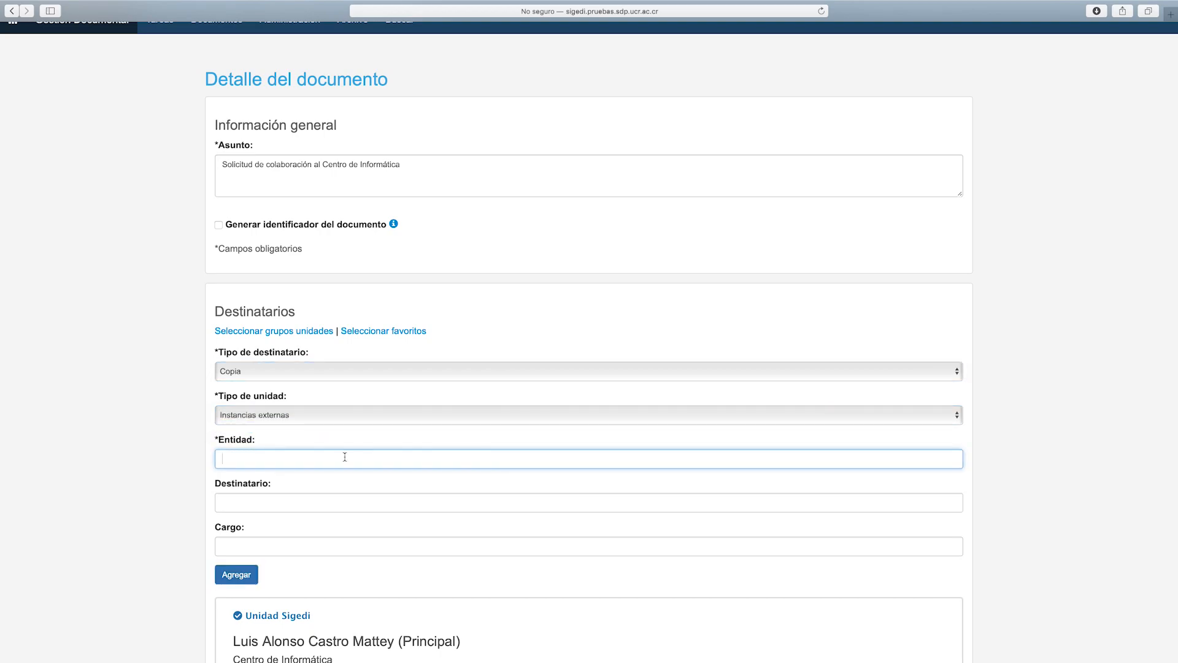
type("Instituto Costarricense de Electricidad")
left_click(249, 574)
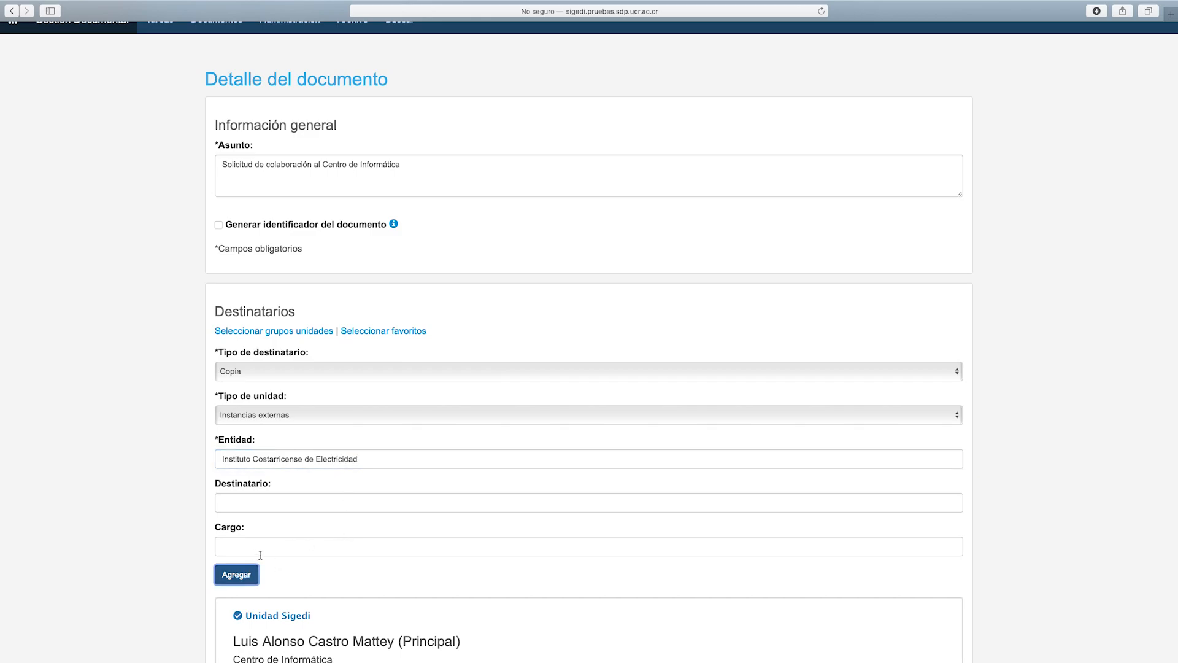
scroll(278, 553, "down", 2)
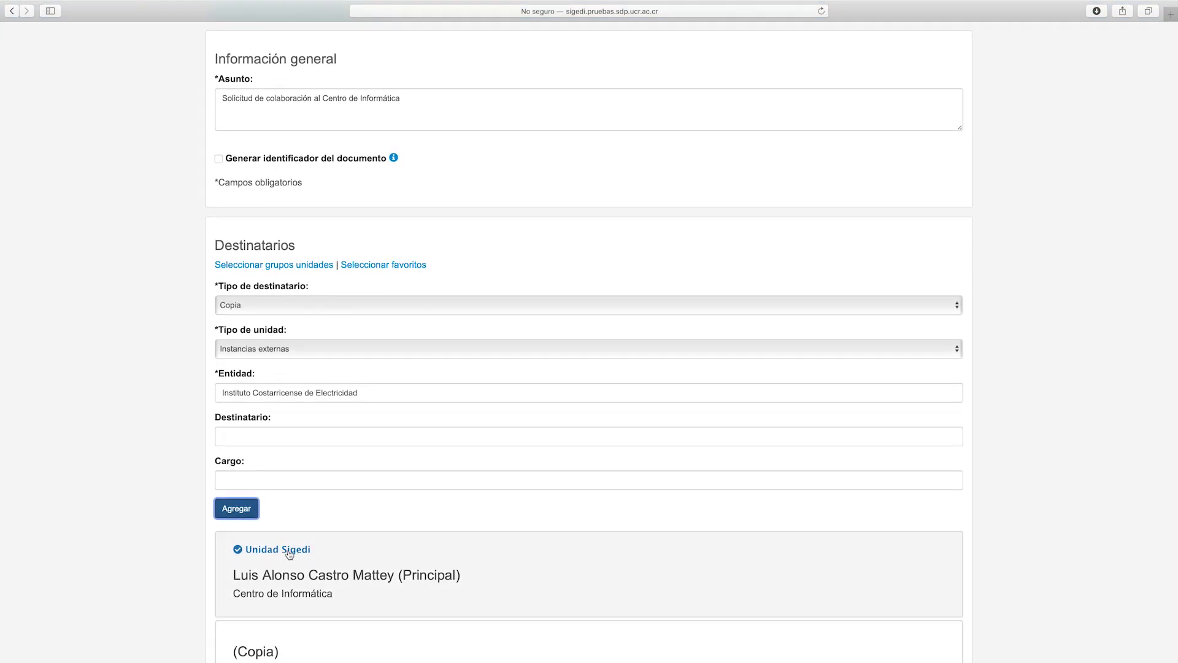
scroll(353, 562, "down", 3)
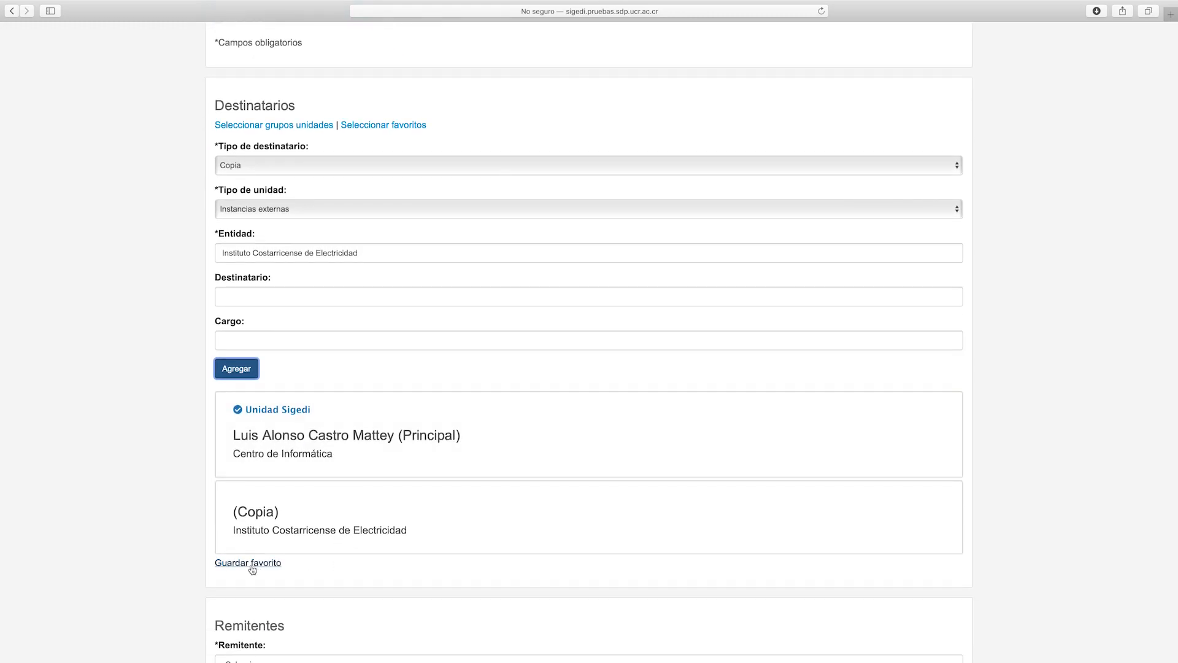
Save the Principal and Copia recipients as the favourite 'Eventos Filosofía'
left_click(249, 562)
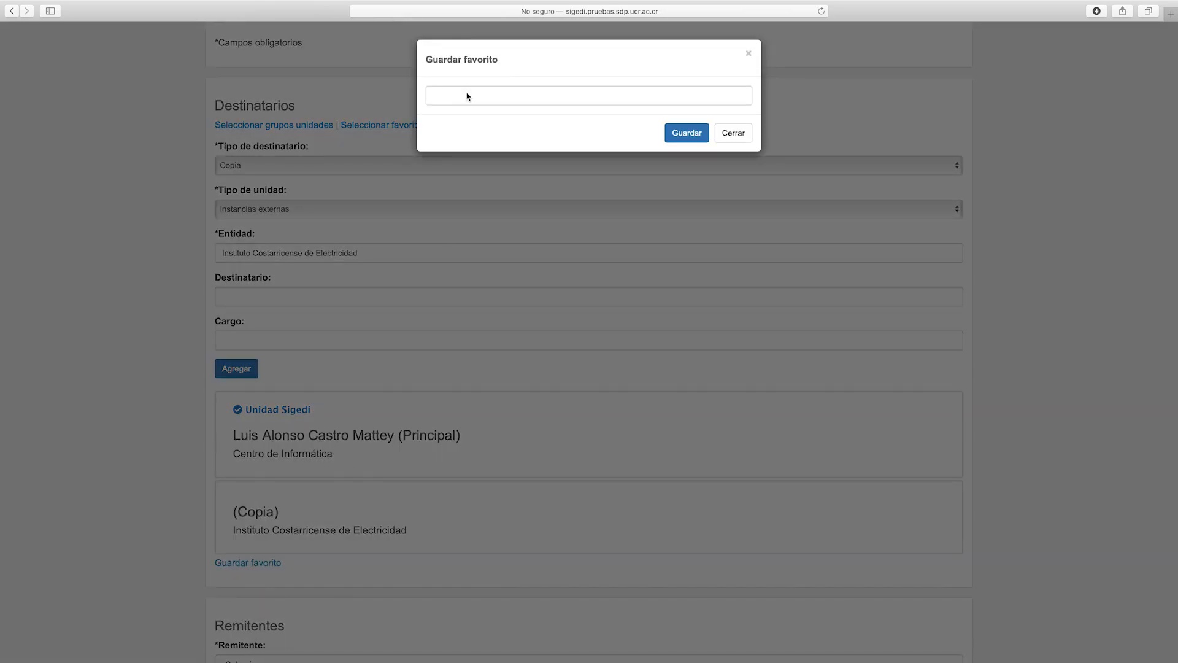
left_click(467, 97)
type("Eventos Filosofía")
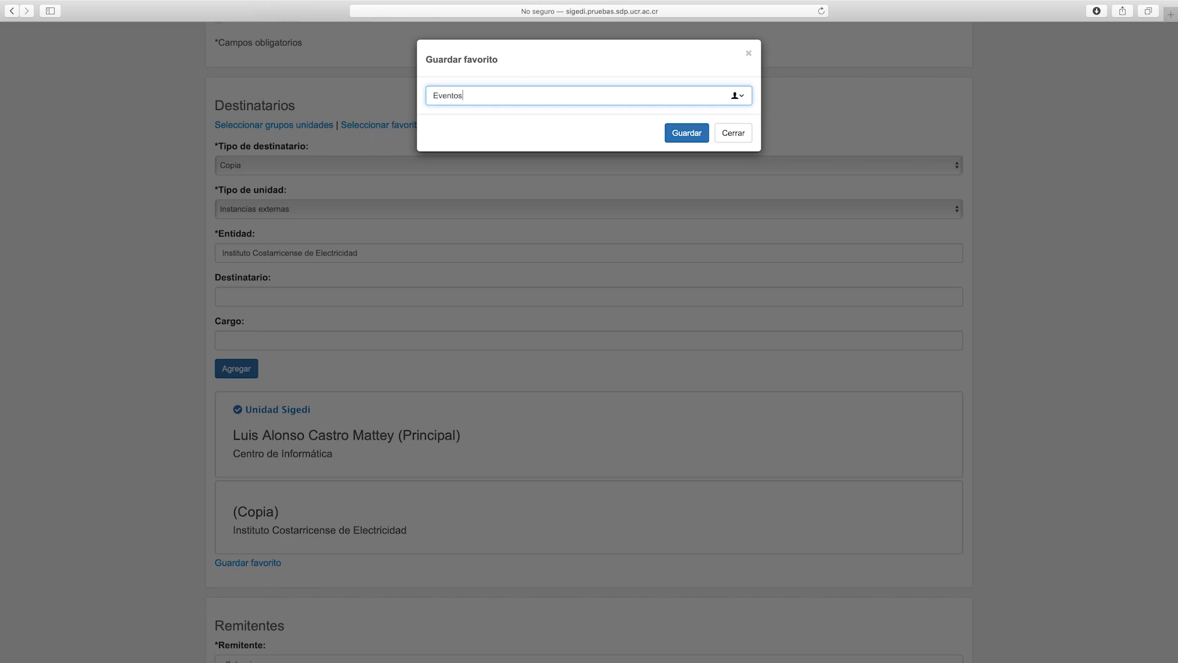
left_click(687, 132)
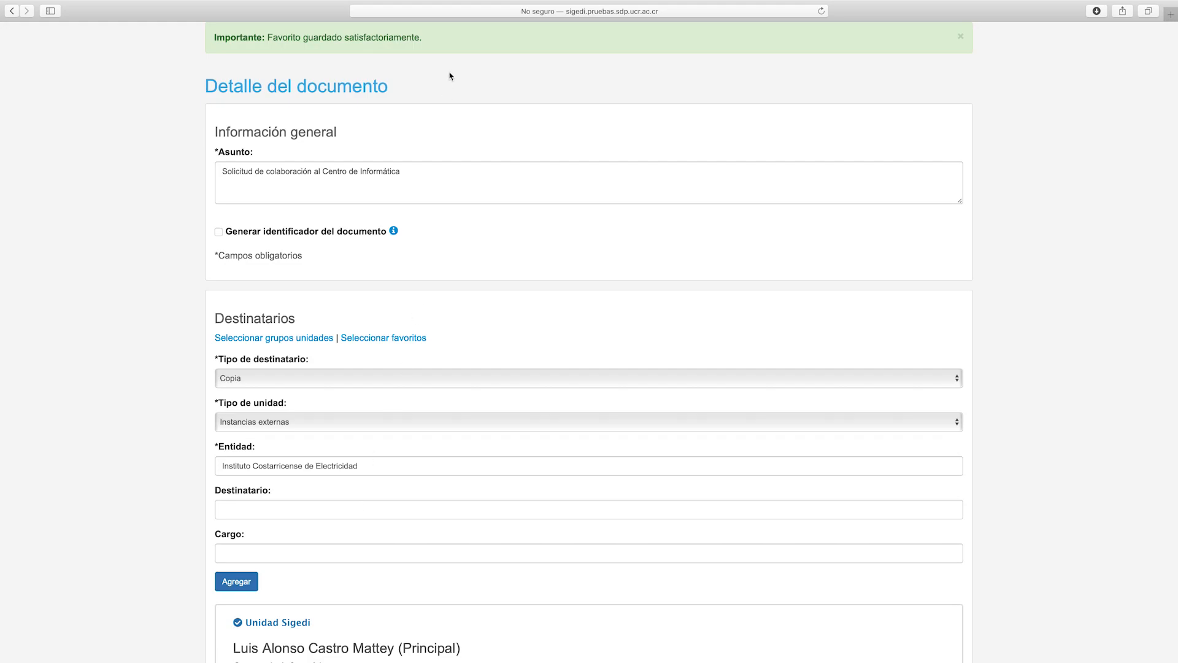
Highlight the favourite-saved message, then choose the Escuela de Filosofía staff member as Remitente
left_click_drag(436, 39, 317, 28)
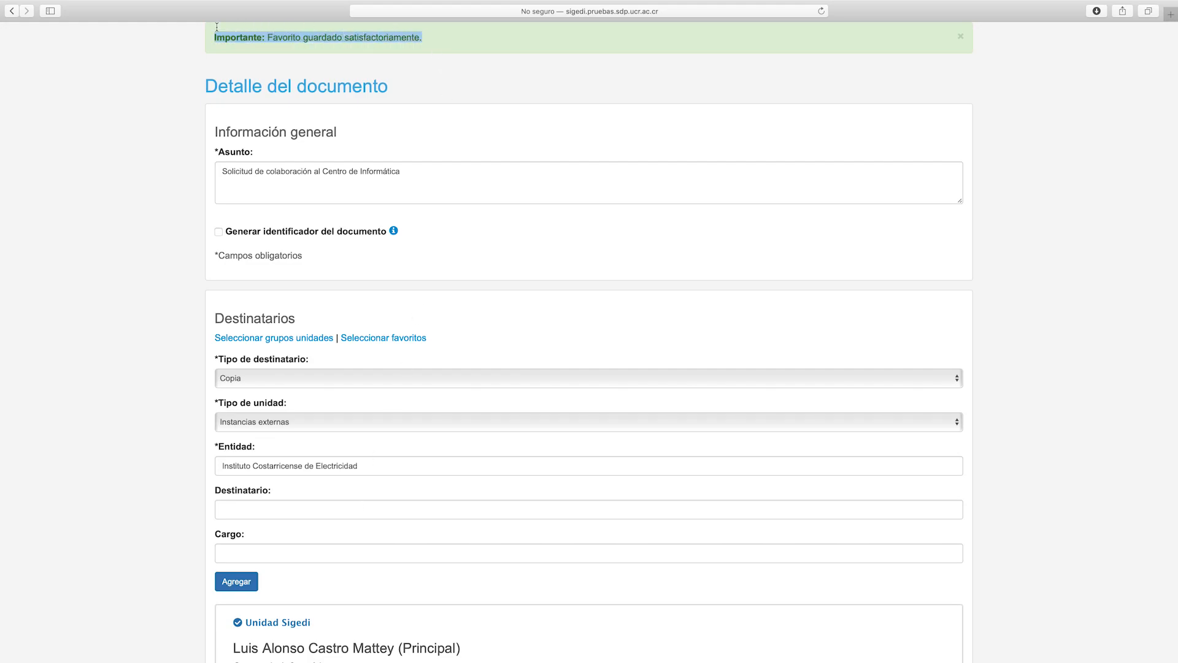
left_click(138, 232)
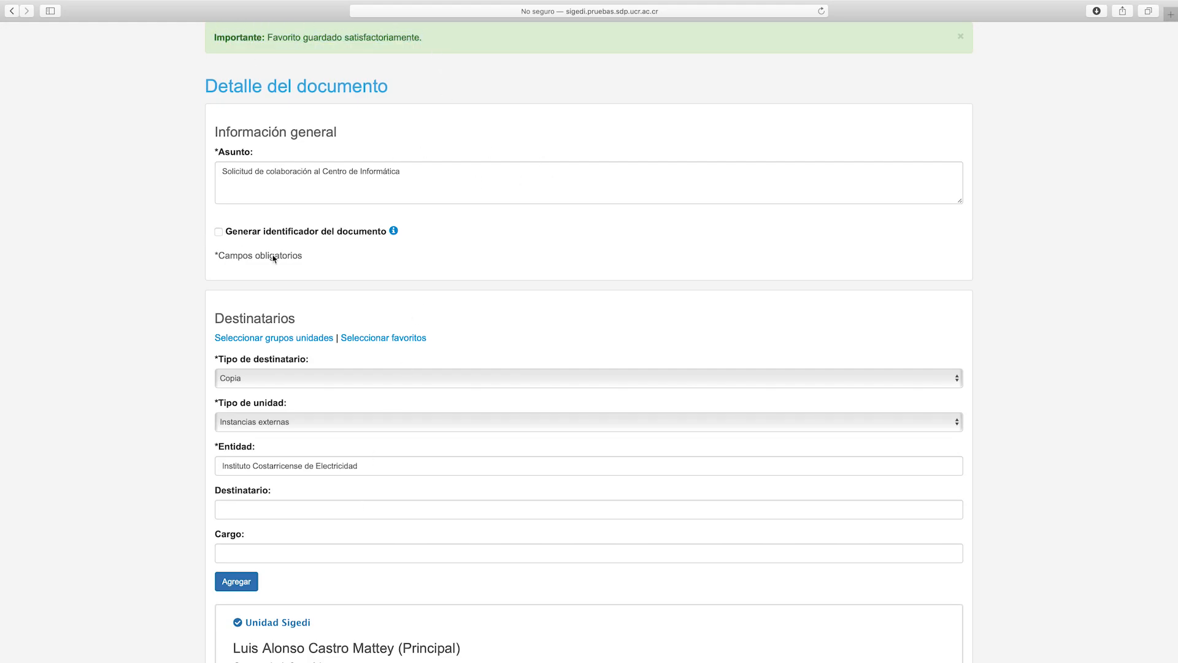
scroll(411, 337, "down", 10)
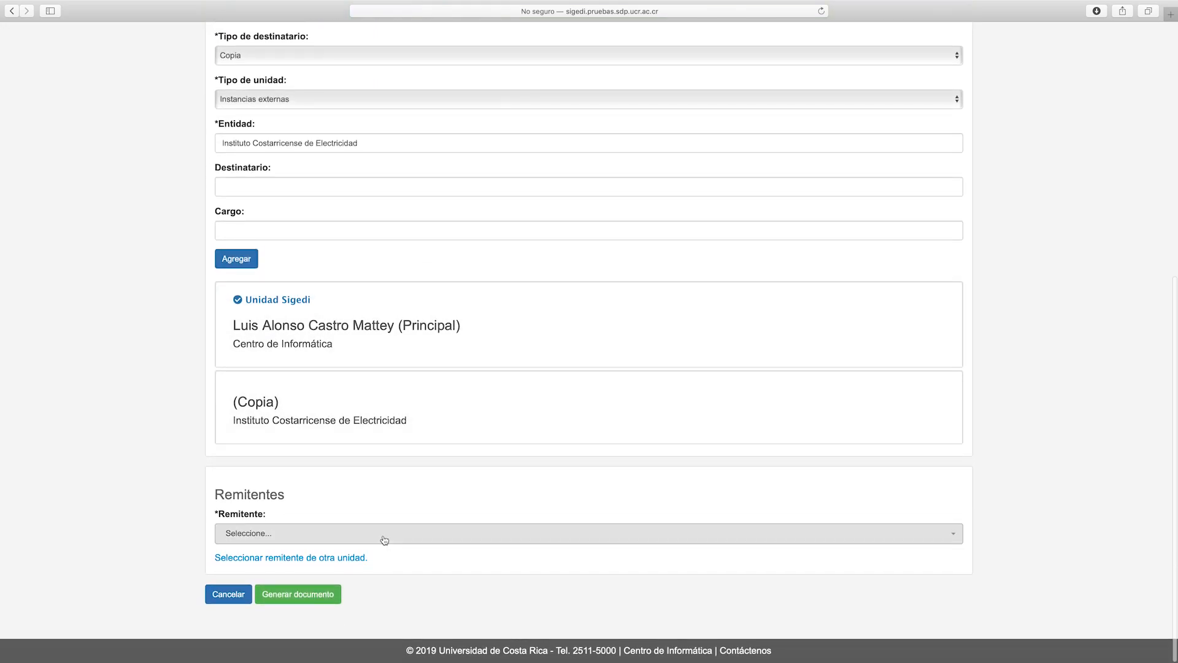
left_click(384, 540)
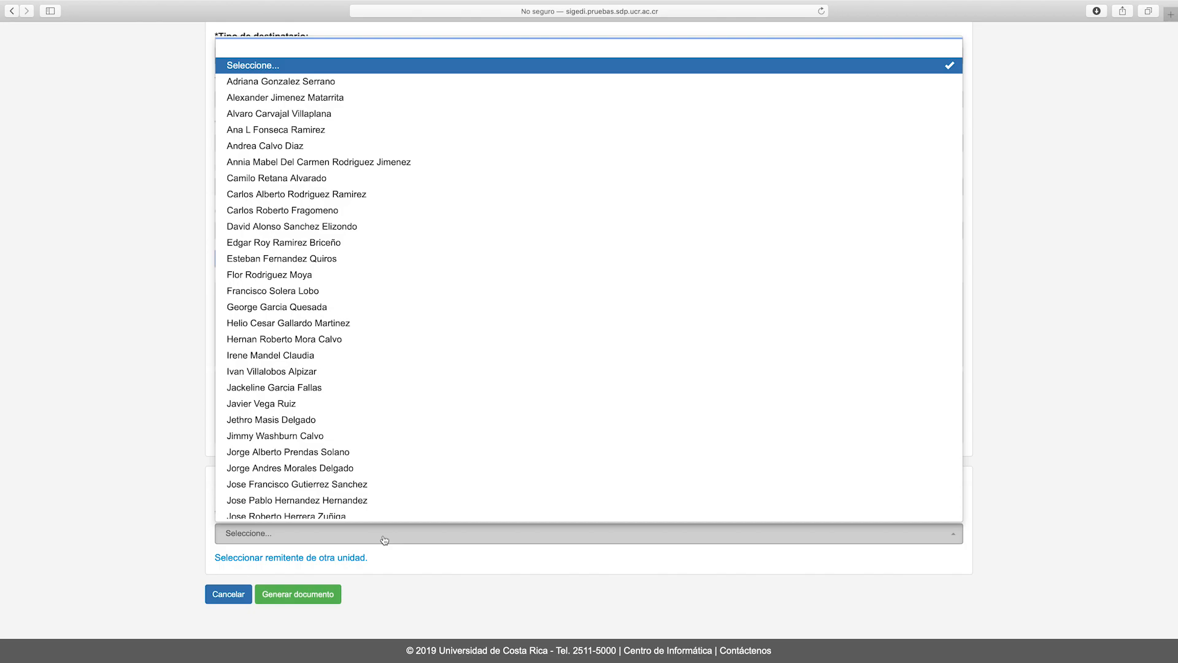
type("l")
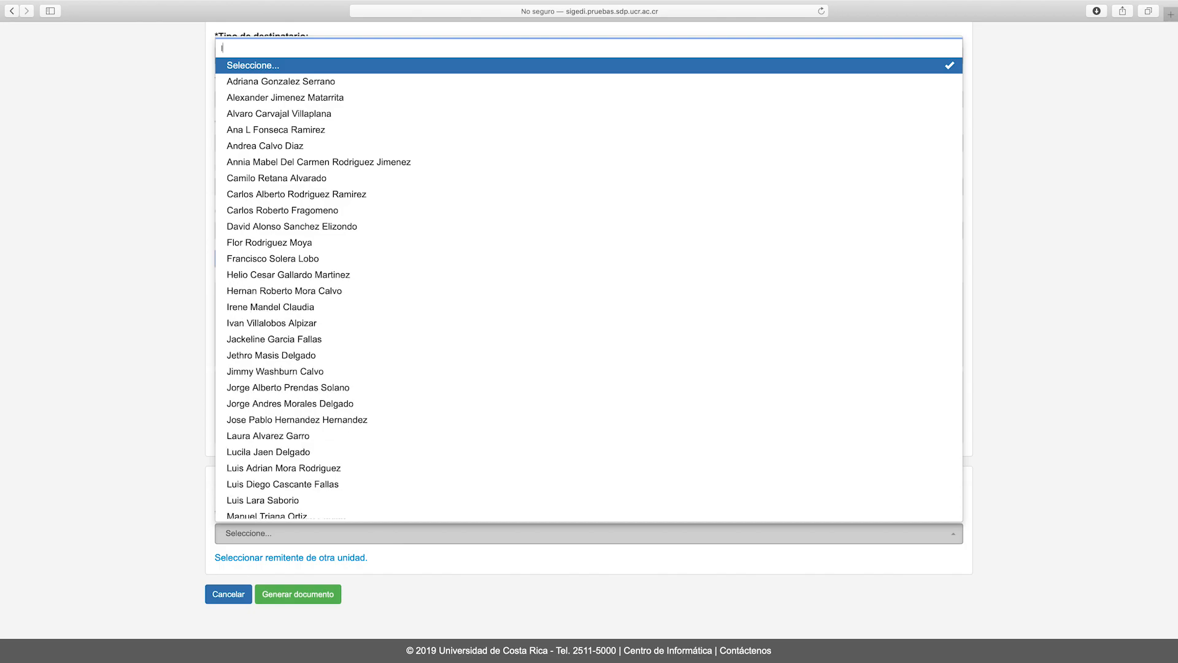
type("ucila")
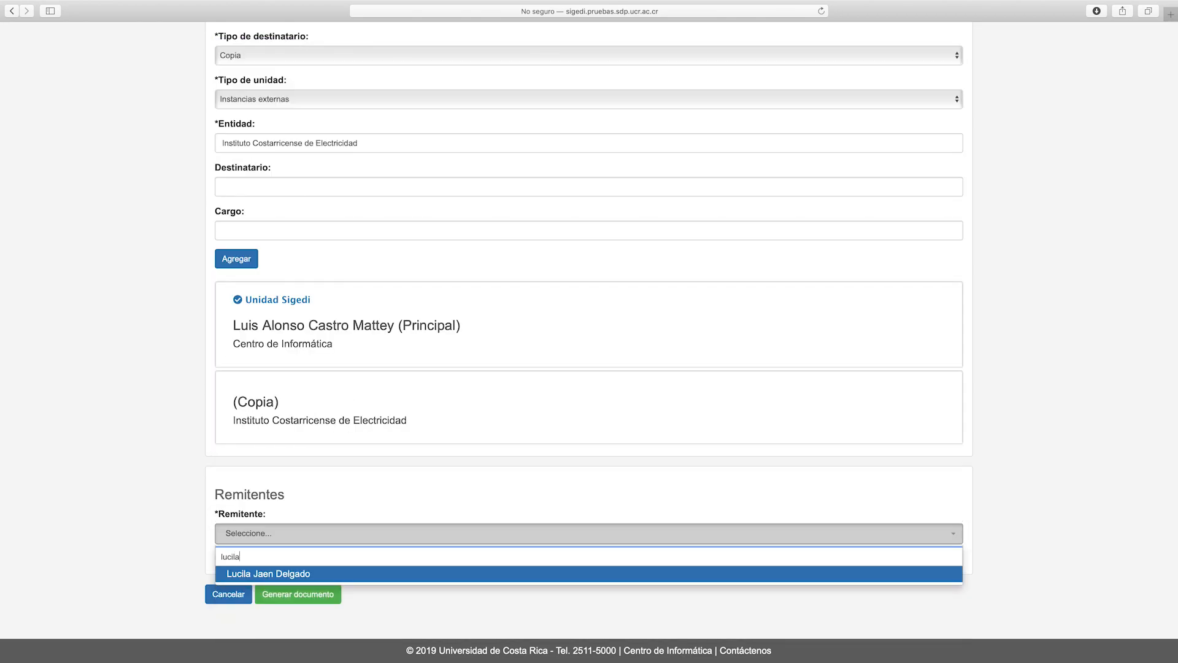
left_click(283, 574)
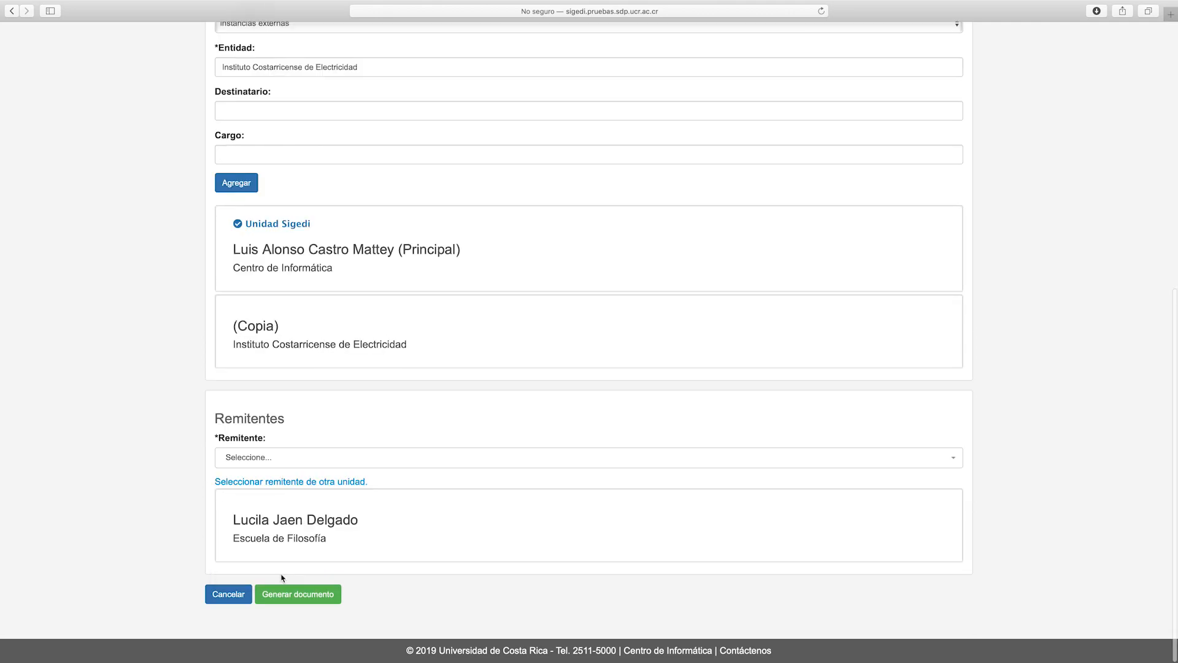
Look at the 'Seleccionar remitente de otra unidad' picker and close it
scroll(344, 529, "up", 1)
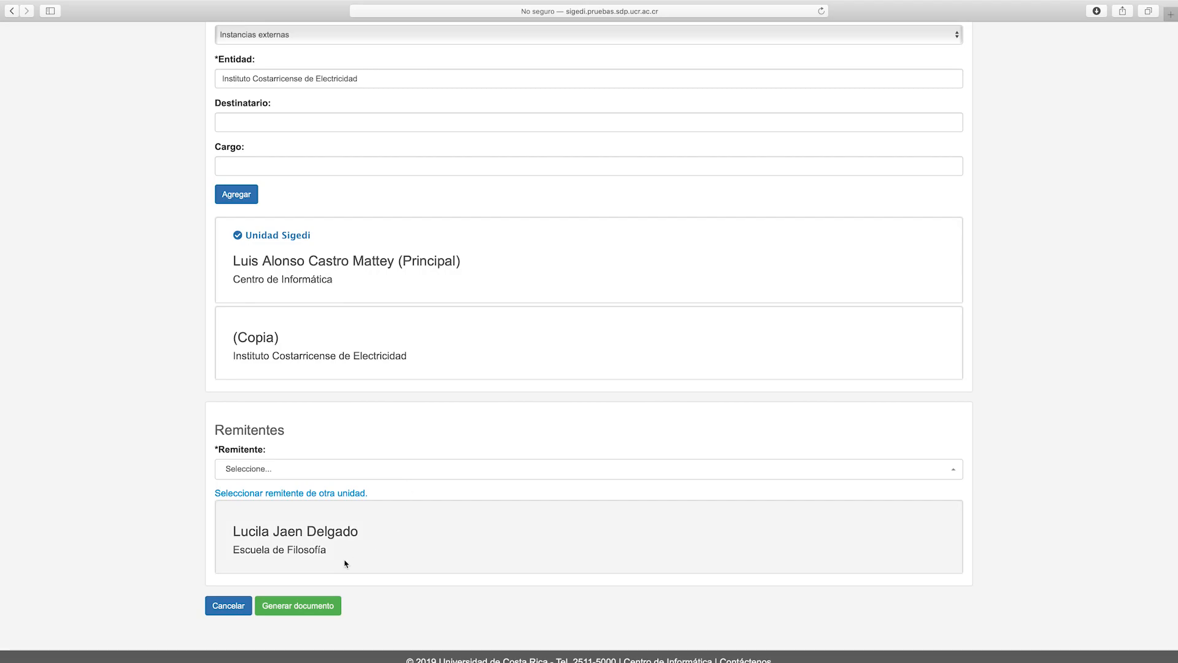
left_click(286, 492)
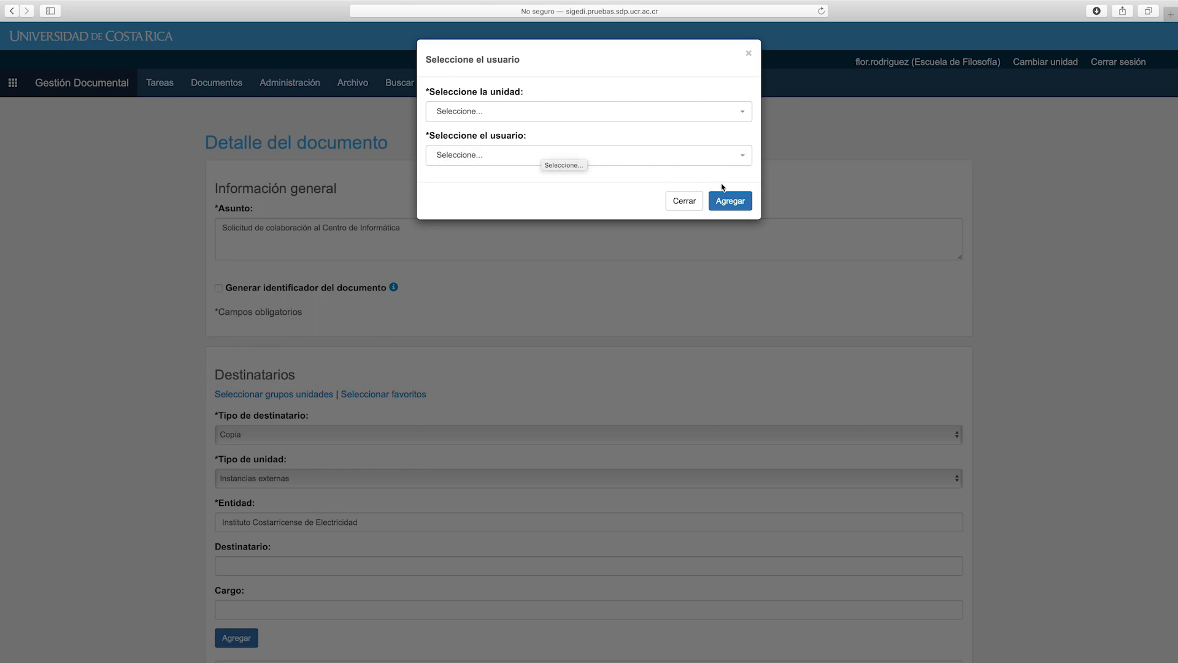
left_click(729, 201)
scroll(510, 354, "down", 7)
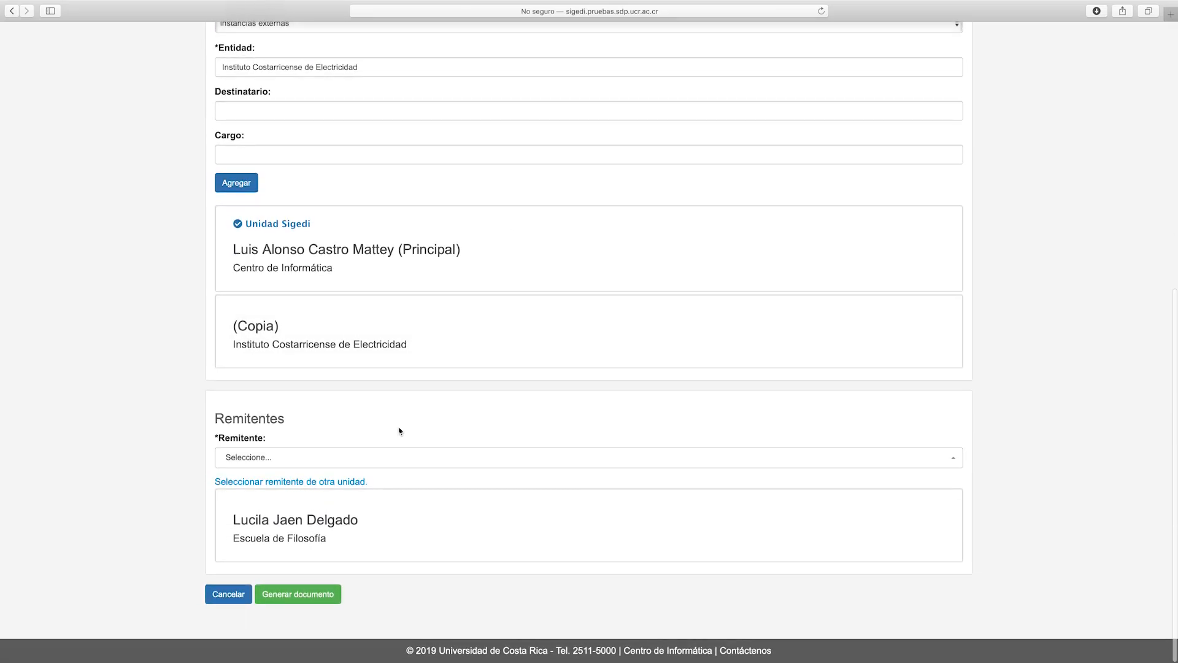
Generate draft TEMP_EF-703-2019 and bring up the Descargas folder in Finder
left_click(306, 595)
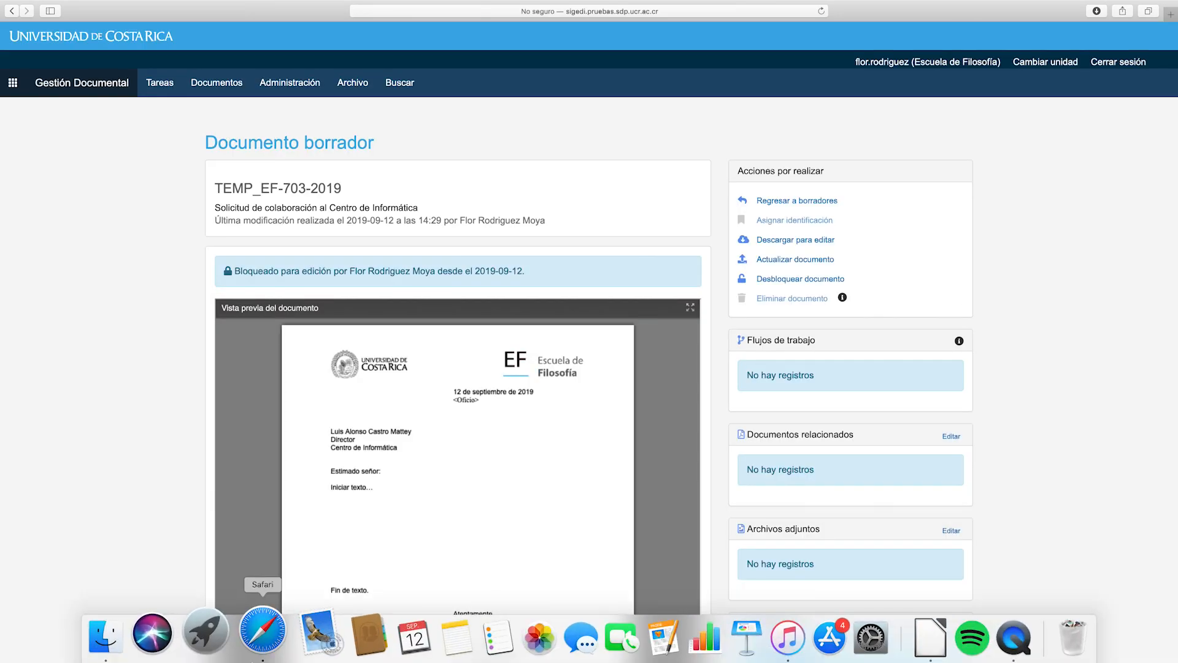
left_click(136, 638)
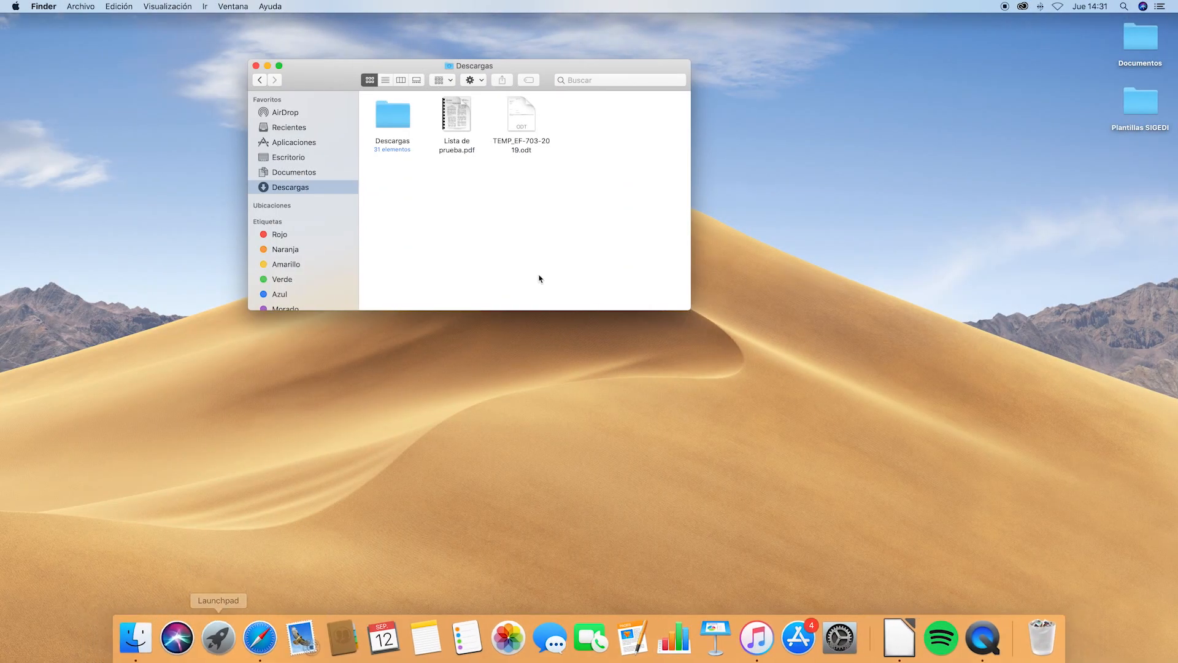
Open TEMP_EF-703-2019.odt from Descargas in LibreOffice Writer and reposition its window
left_click(531, 120)
double_click(531, 120)
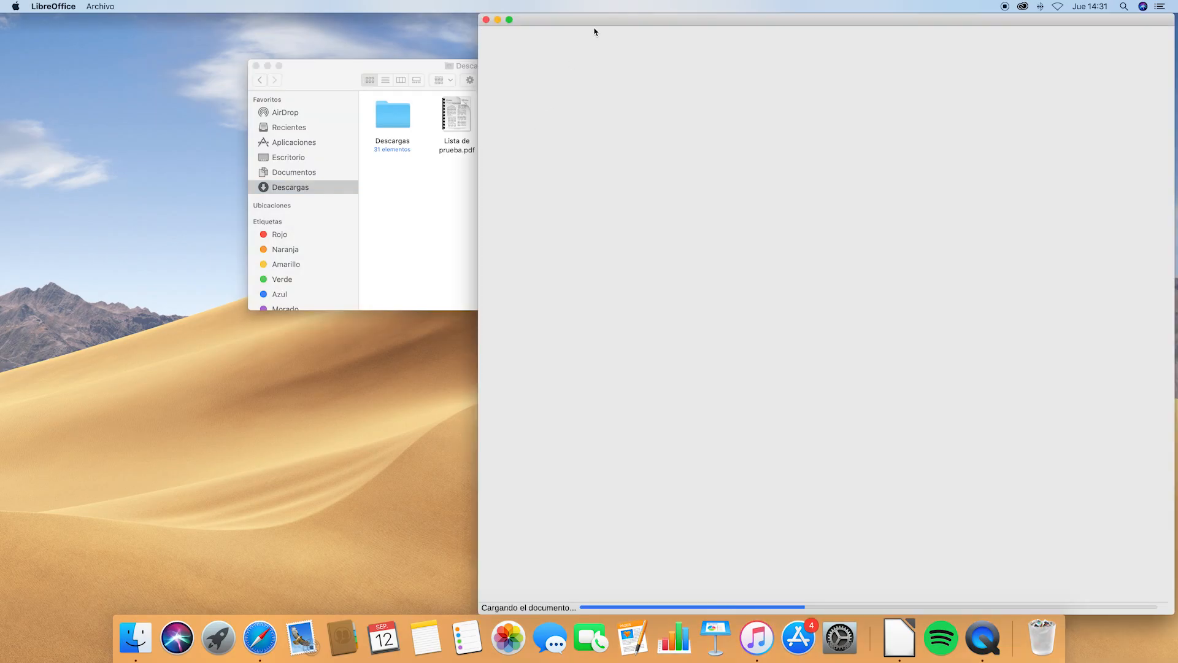
left_click_drag(632, 19, 366, 3)
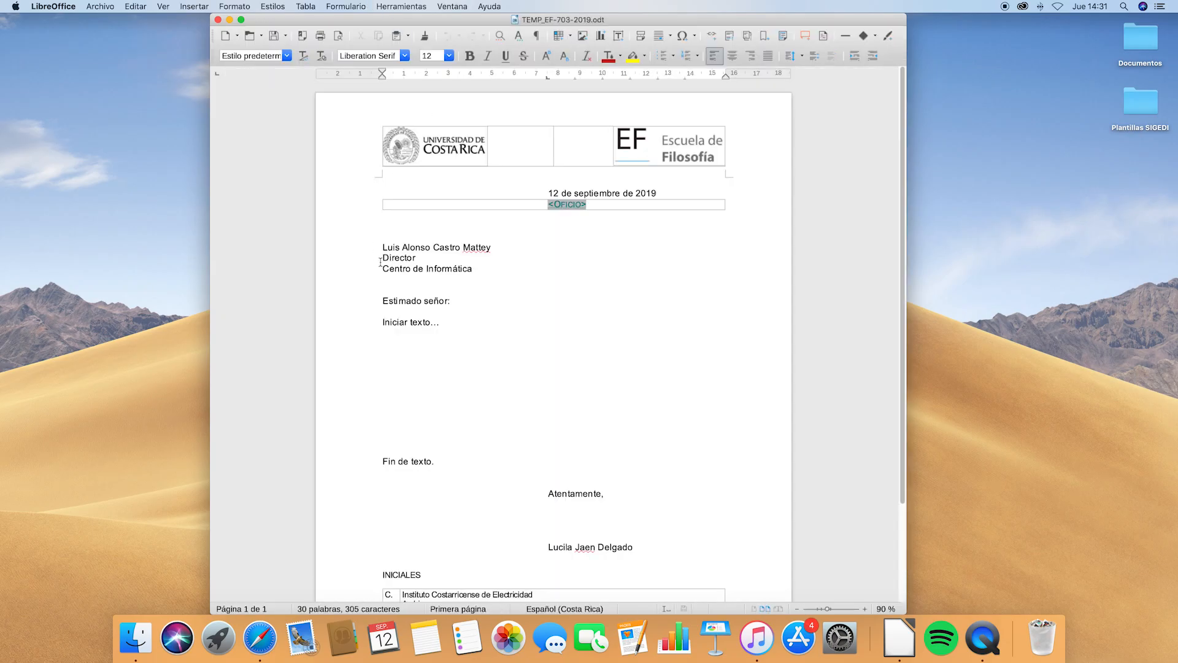
Prefix the addressee with 'M. Sc.' and replace 'Iniciar texto…' with the equipment-installation request
left_click(384, 248)
type("M. Sc.")
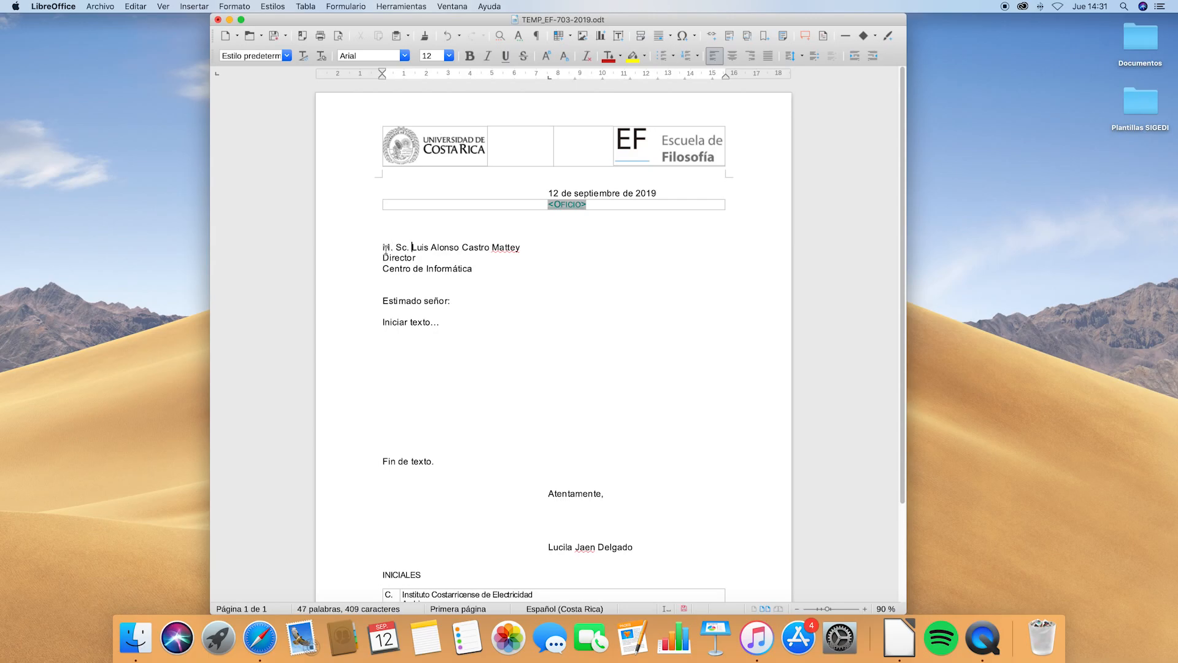
left_click(382, 321)
type("Reciba un saludo cordial. ")
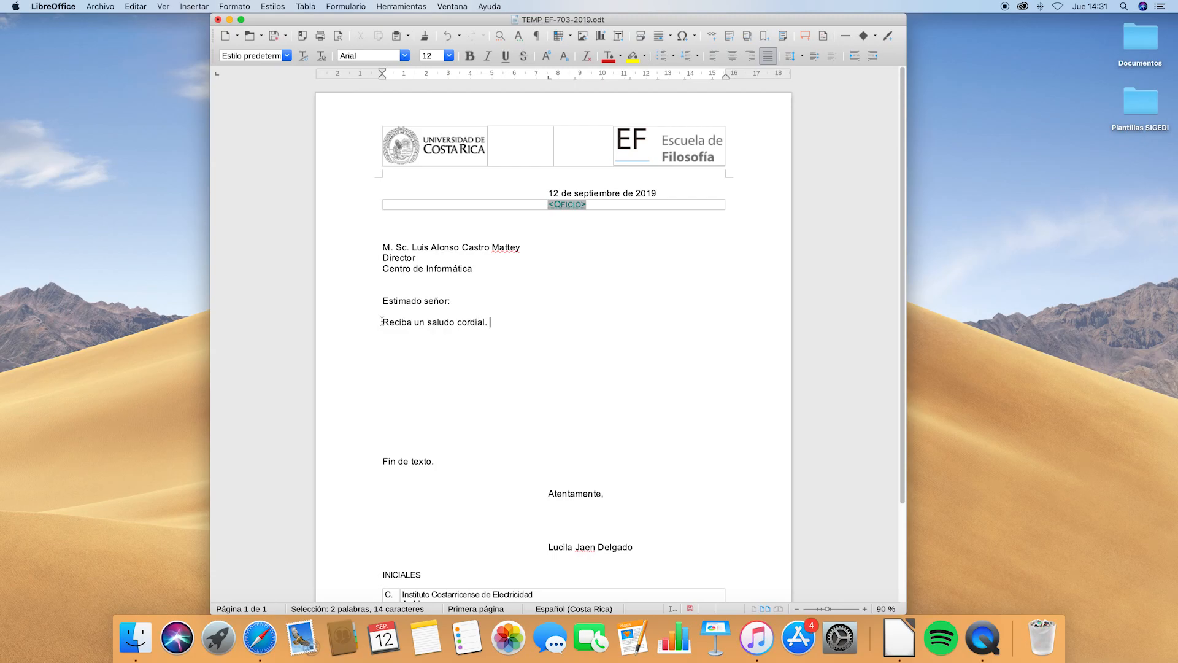
type("Por este medio le solicito ")
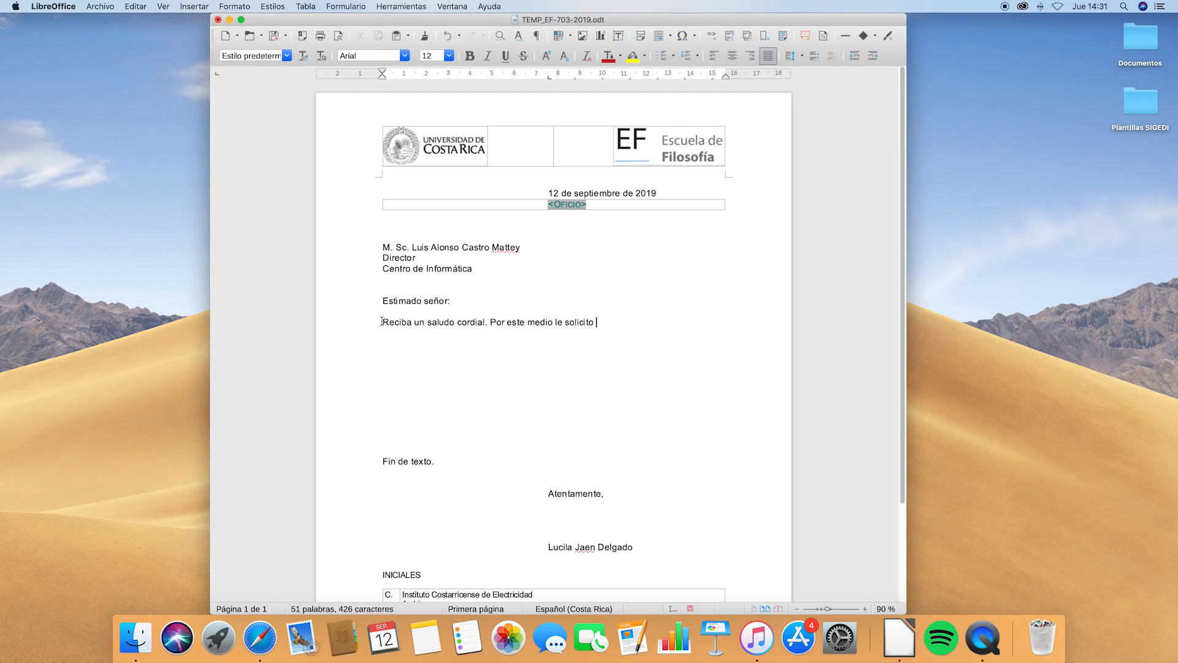
type("su colaboración con la instalación de ")
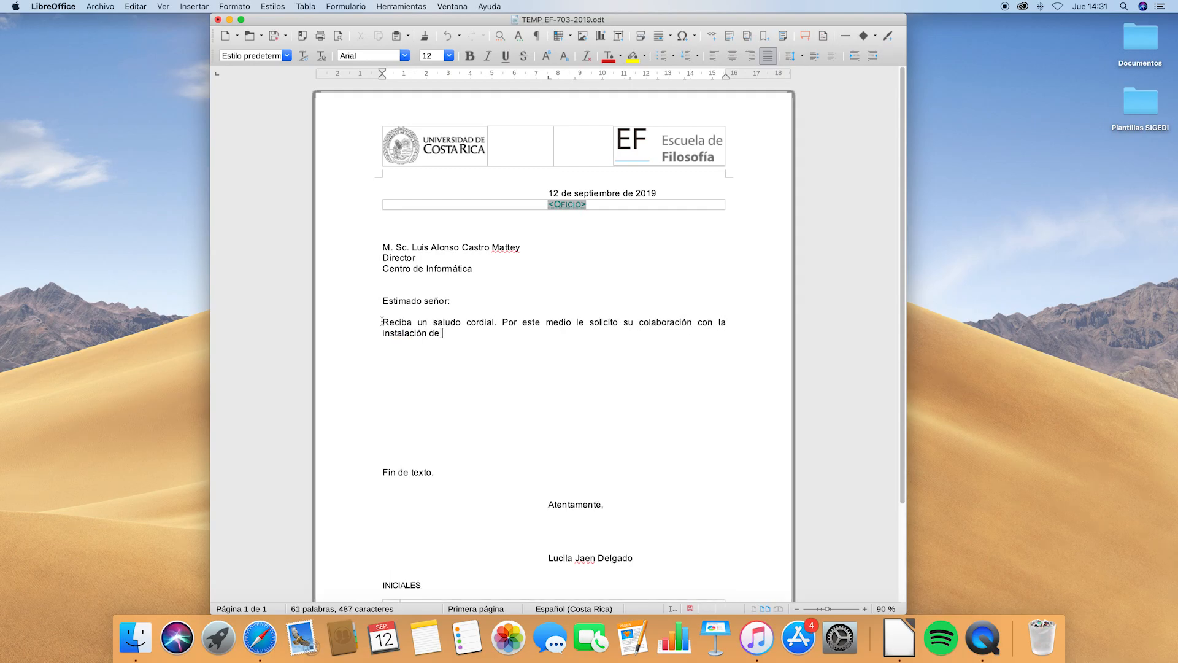
type("equipo de telecomunicaciones para una actividad que se")
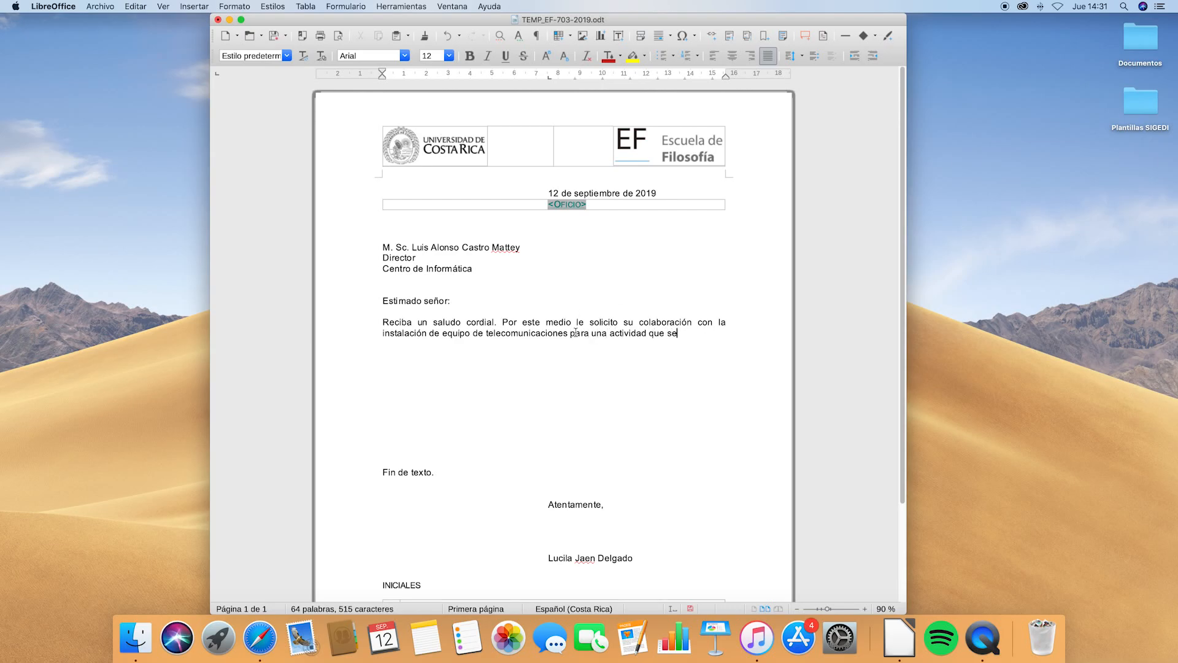
type(" realizará el 10 de setiembre en la ")
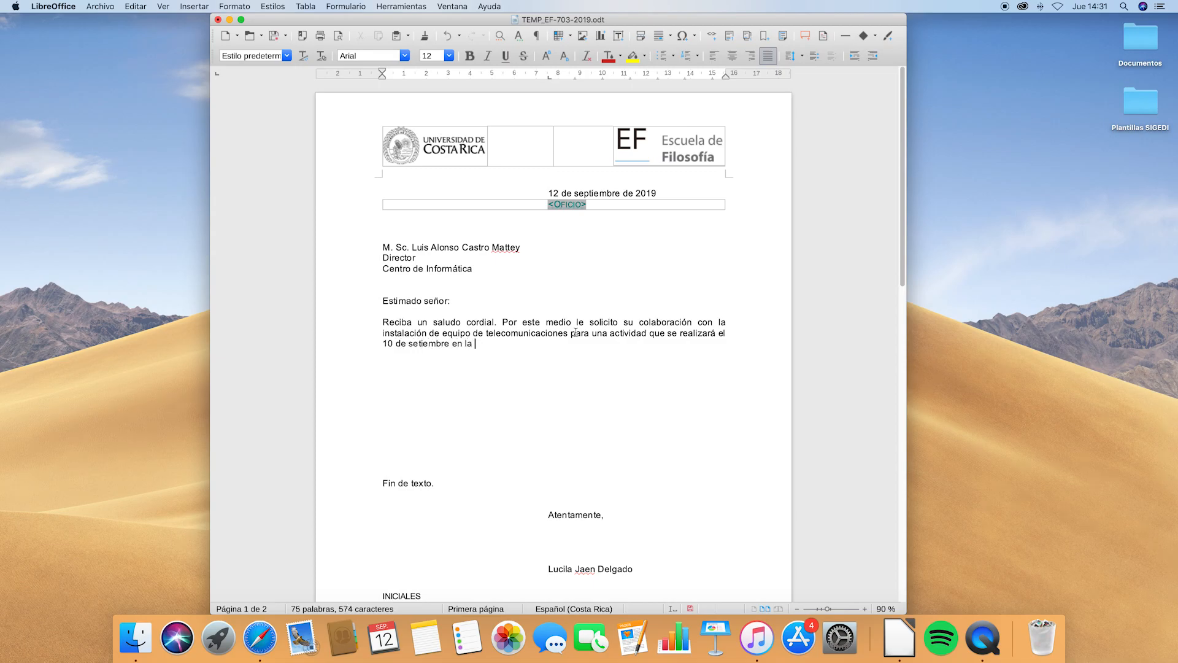
type("Escuela de Filosofía. Agradeciendo")
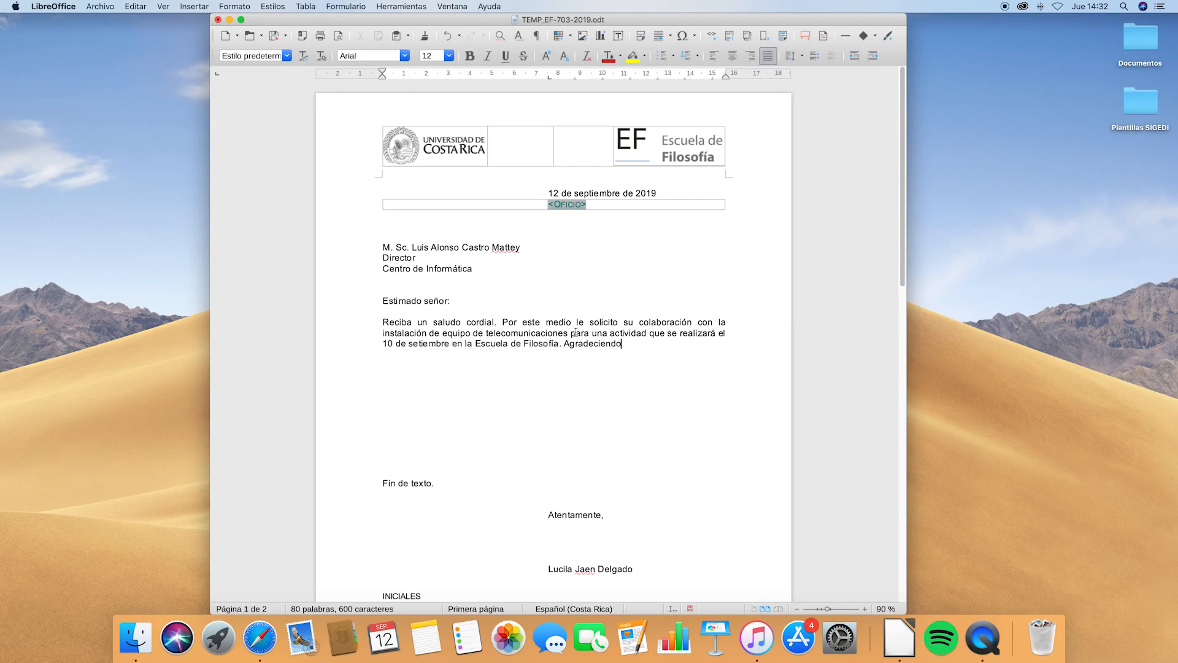
type(" de antemano su atención, me despido.")
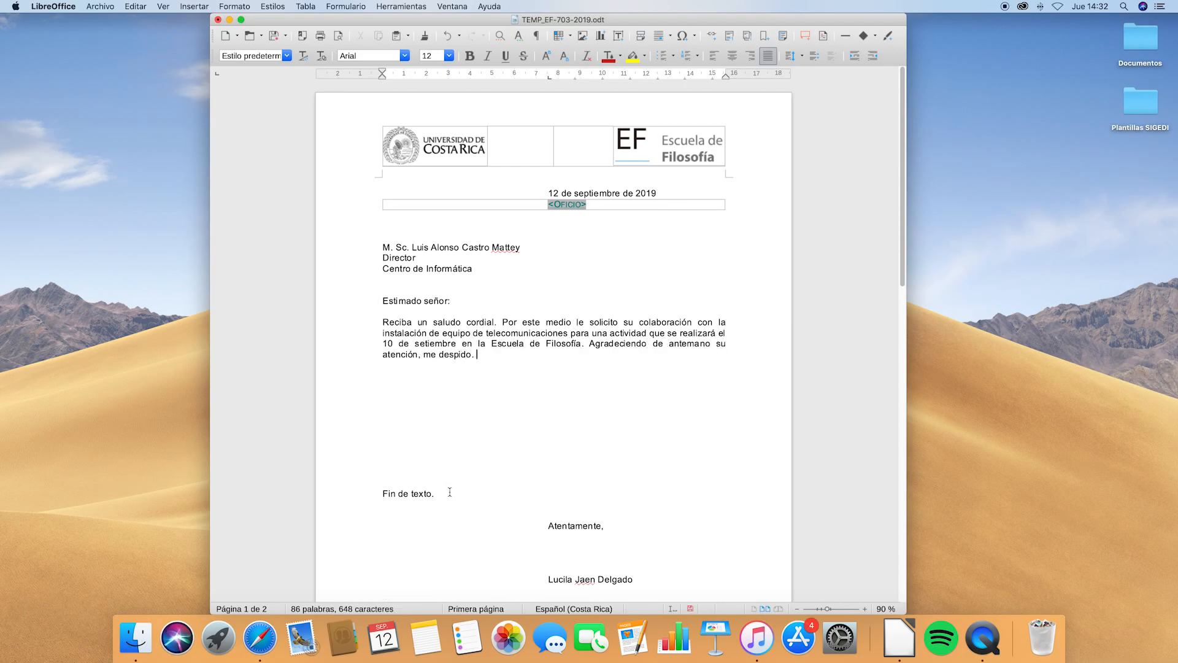
Remove the 'Fin de texto.' lines, add 'Investigadora' under the signatory, and replace INICIALES with FRM
left_click_drag(450, 493, 381, 430)
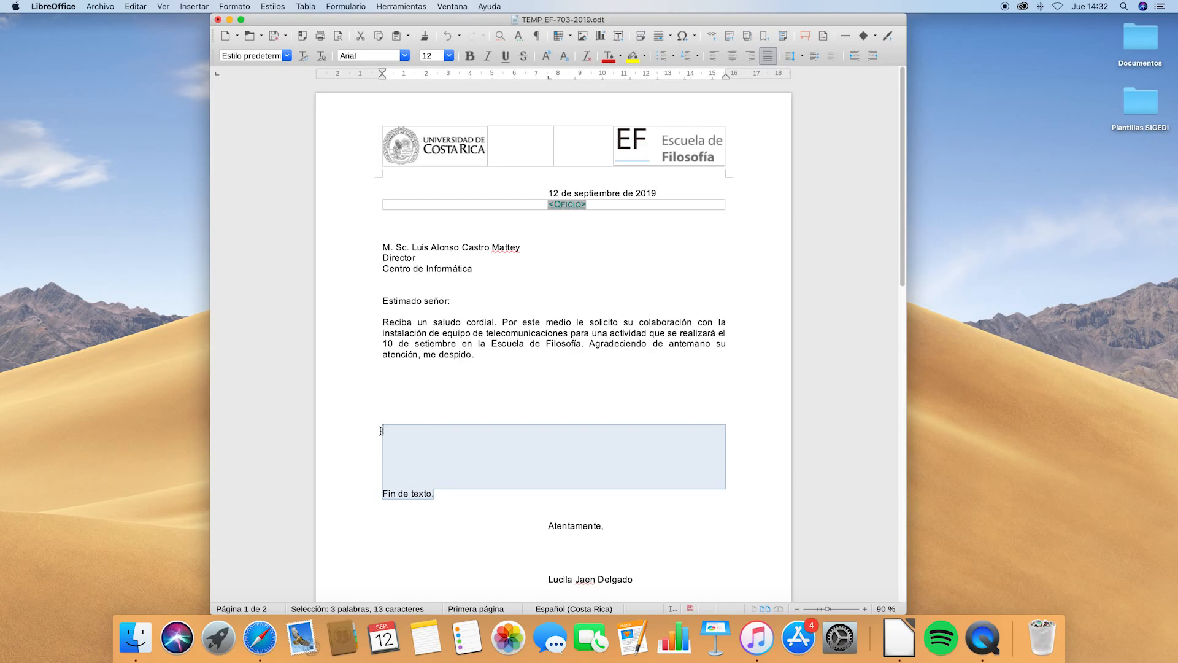
key("BackSpace")
key("BackSpace")
key("BackSpace")
key("BackSpace")
left_click(641, 483)
key("Return")
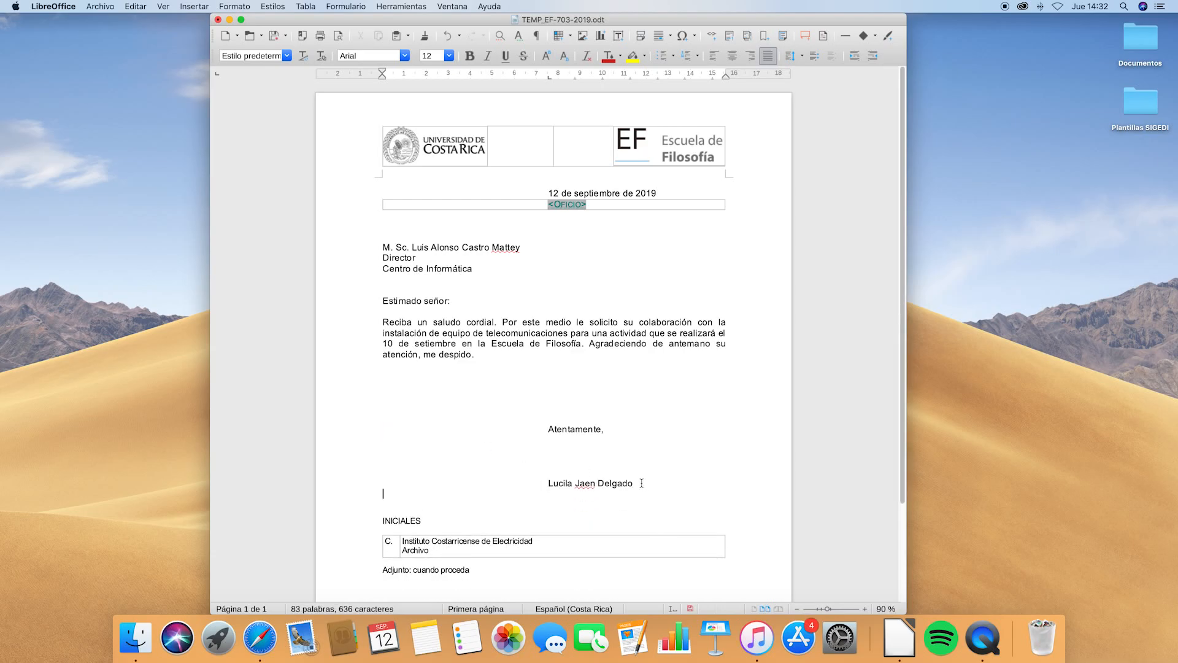
type("Investigadora")
left_click_drag(526, 526, 381, 521)
type("FRM")
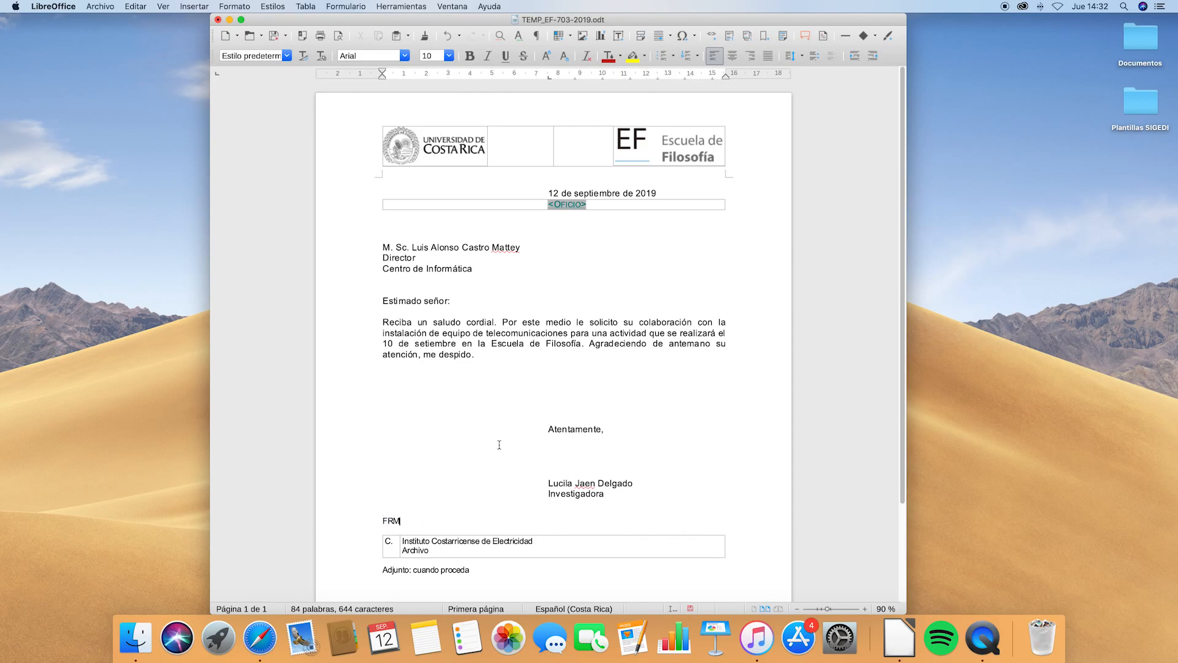
scroll(499, 444, "down", 2)
left_click_drag(471, 533, 382, 533)
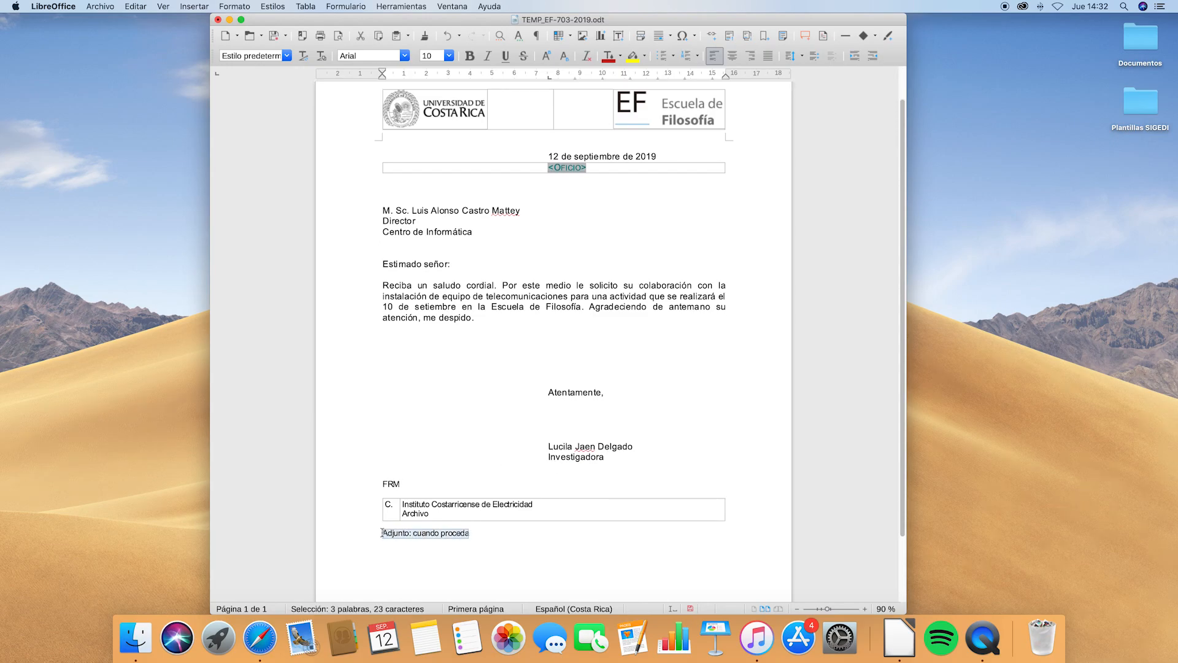
Save the edited letter and close its window
left_click(383, 275)
left_click(282, 35)
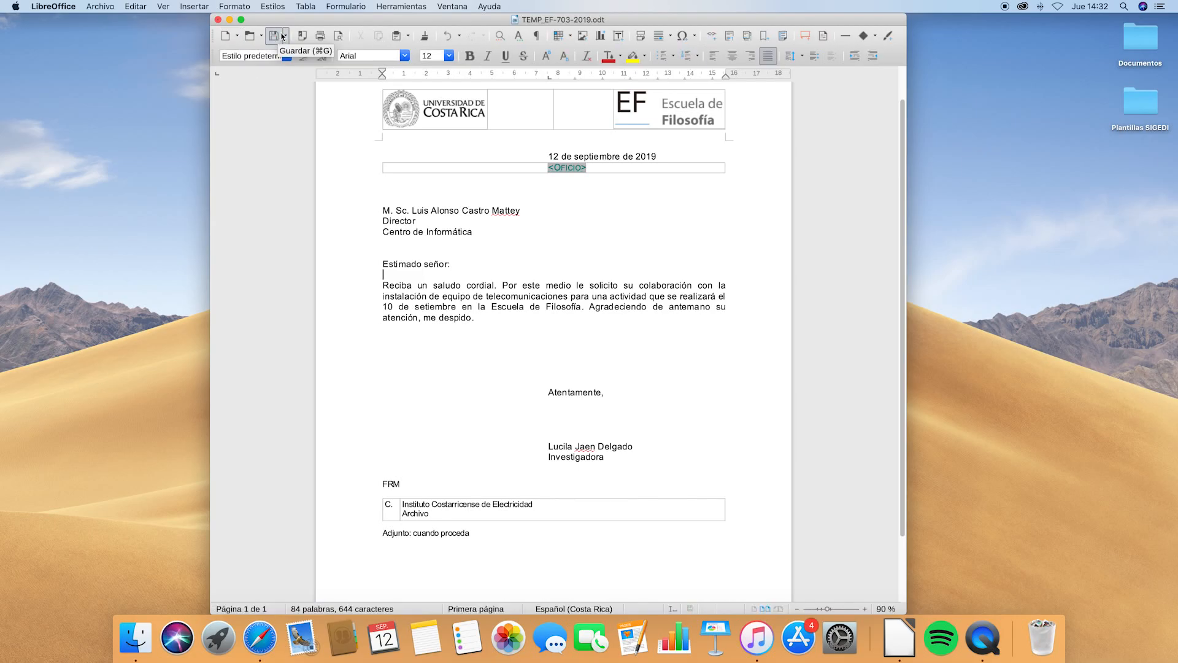
left_click(217, 19)
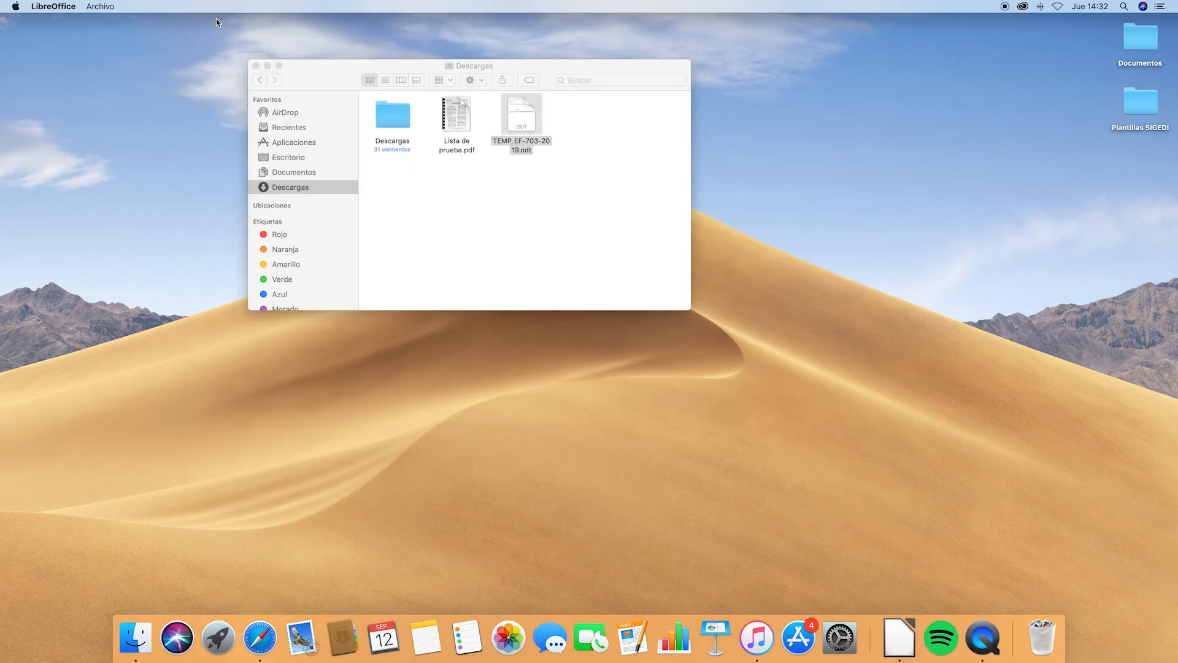
Open the TEMP_EF-703-2019 draft card from Documentos > Borradores in SiGeDI
left_click(260, 638)
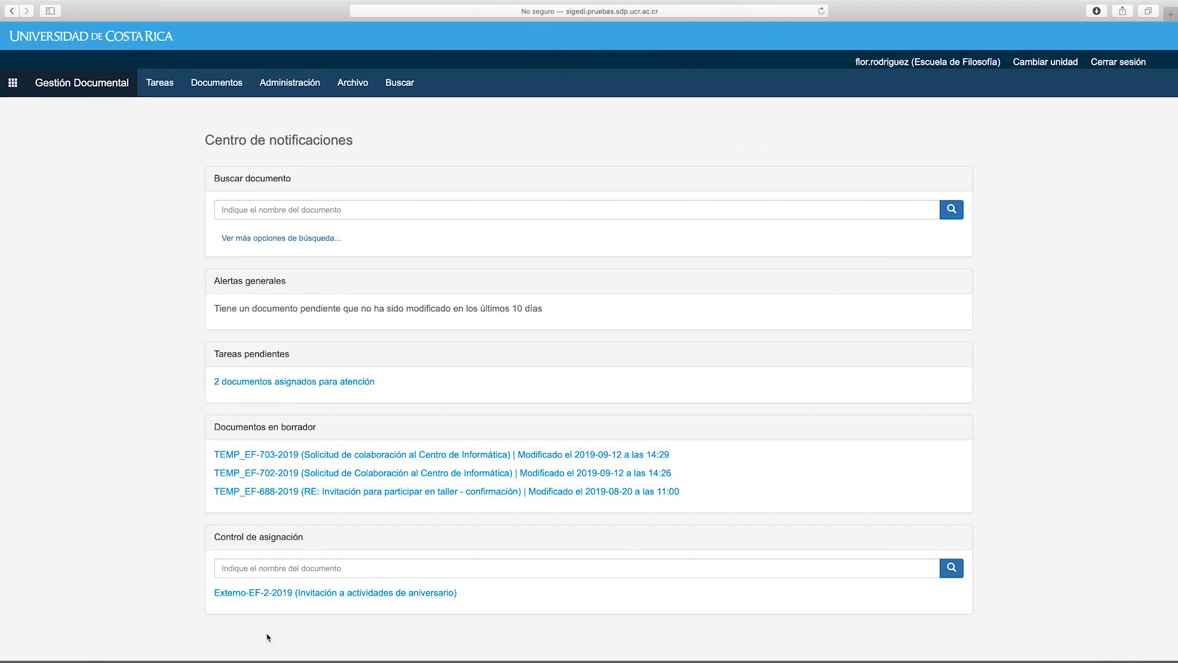
left_click(229, 96)
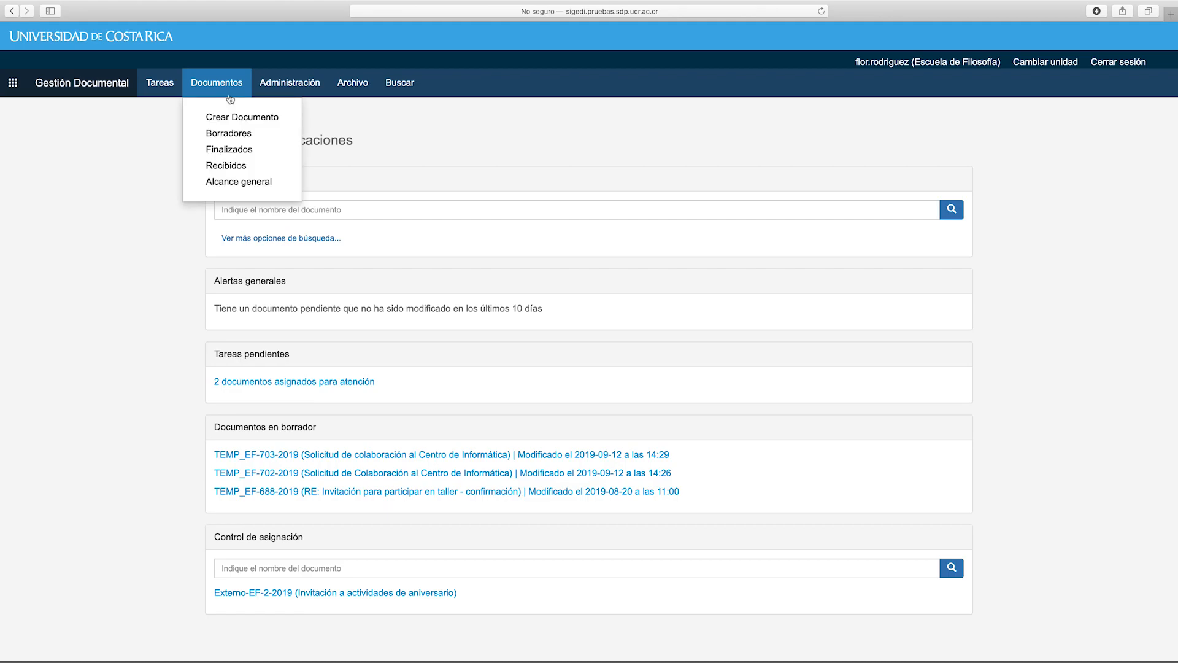
left_click(236, 133)
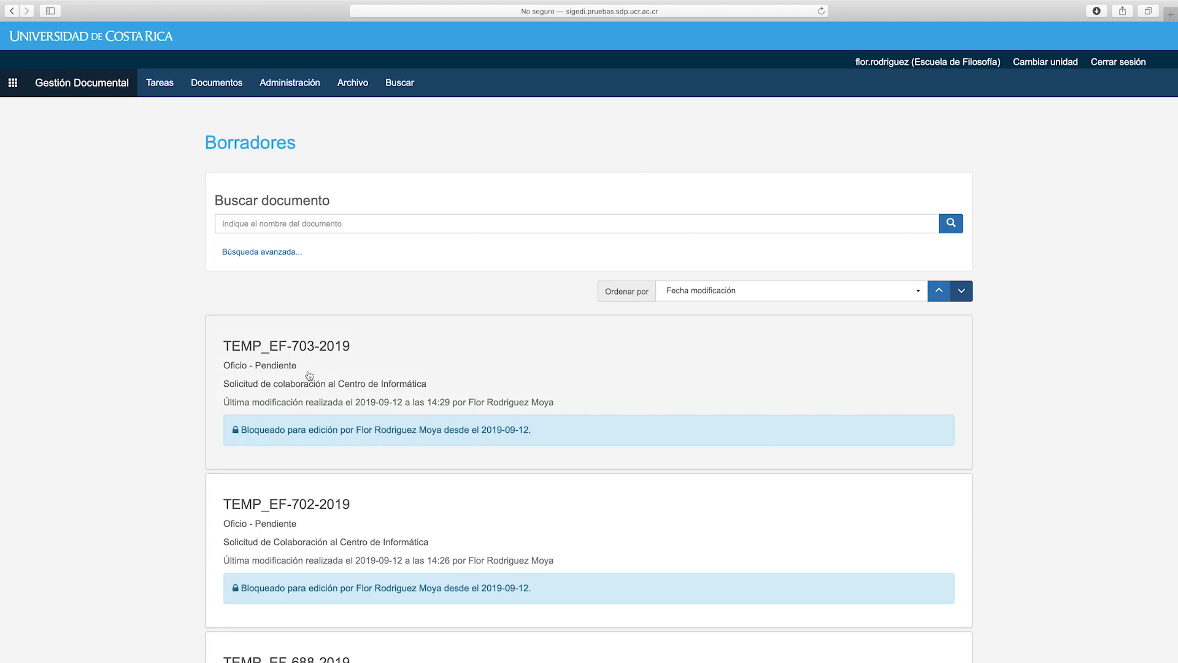
left_click(310, 375)
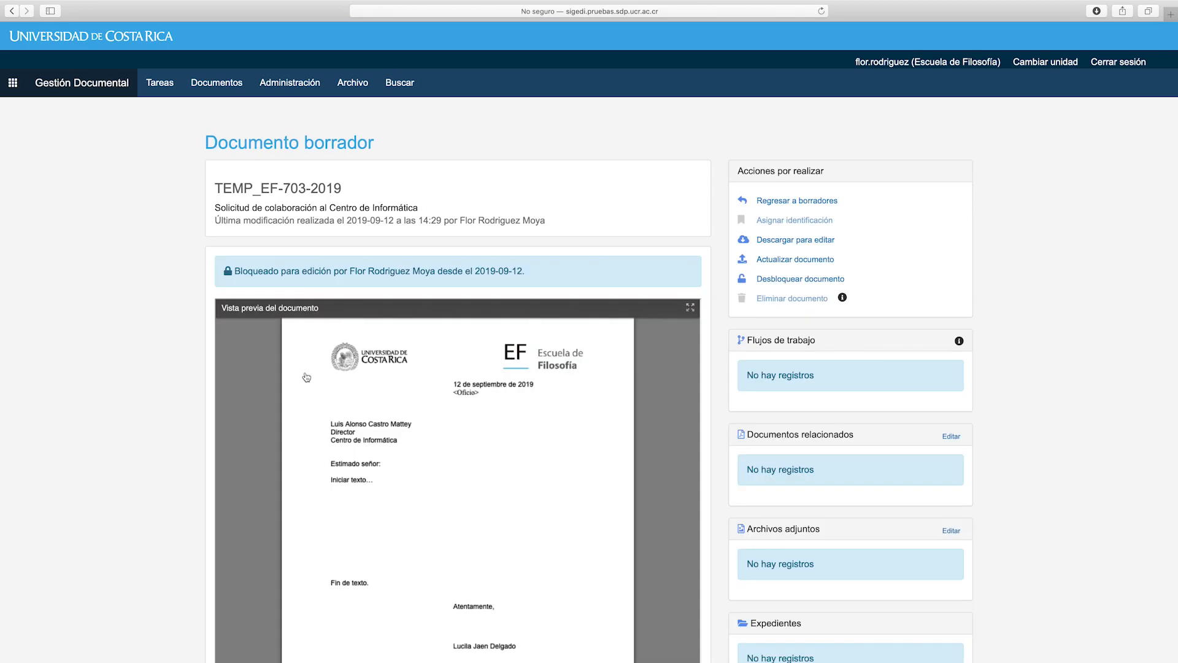
Update the draft with TEMP_EF-703-2019.odt from the Descargas folder
left_click(815, 267)
left_click(521, 80)
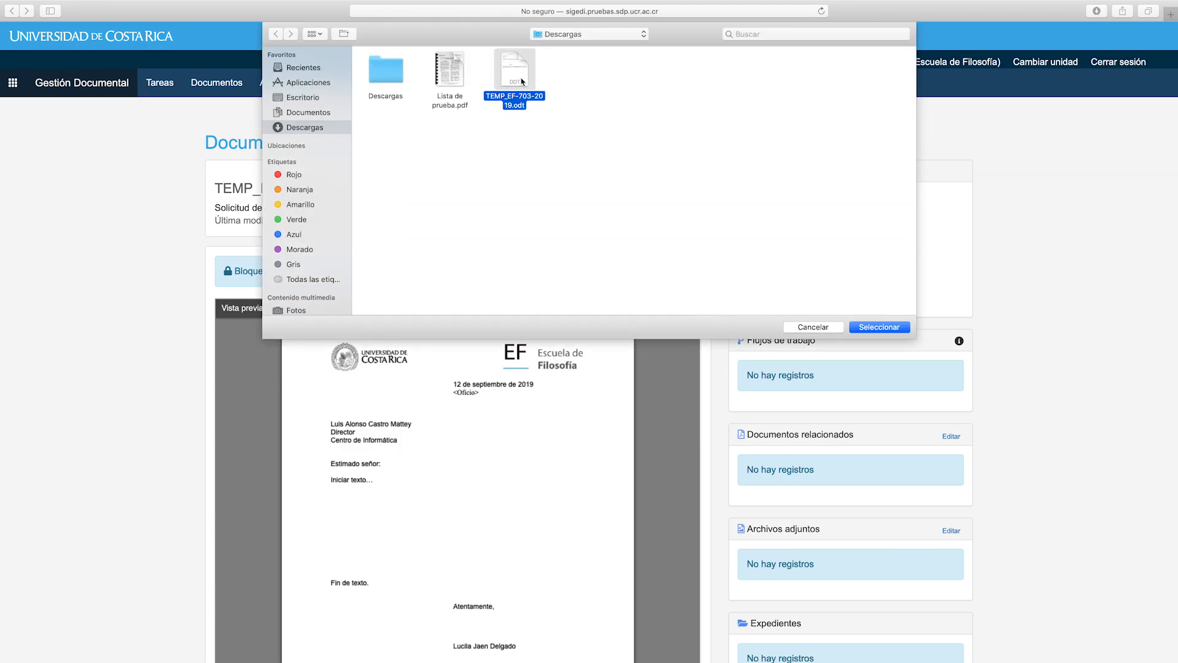
double_click(521, 80)
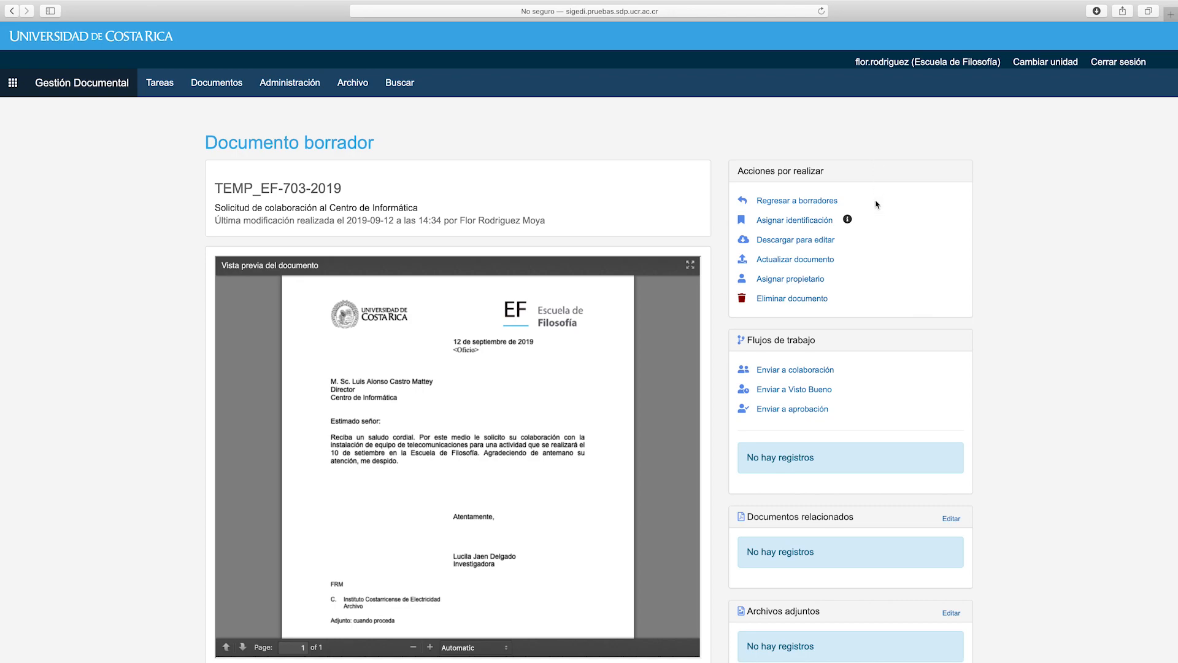
Download the draft again for editing and move the old letter file to the Trash
mouse_move(849, 220)
mouse_move(163, 660)
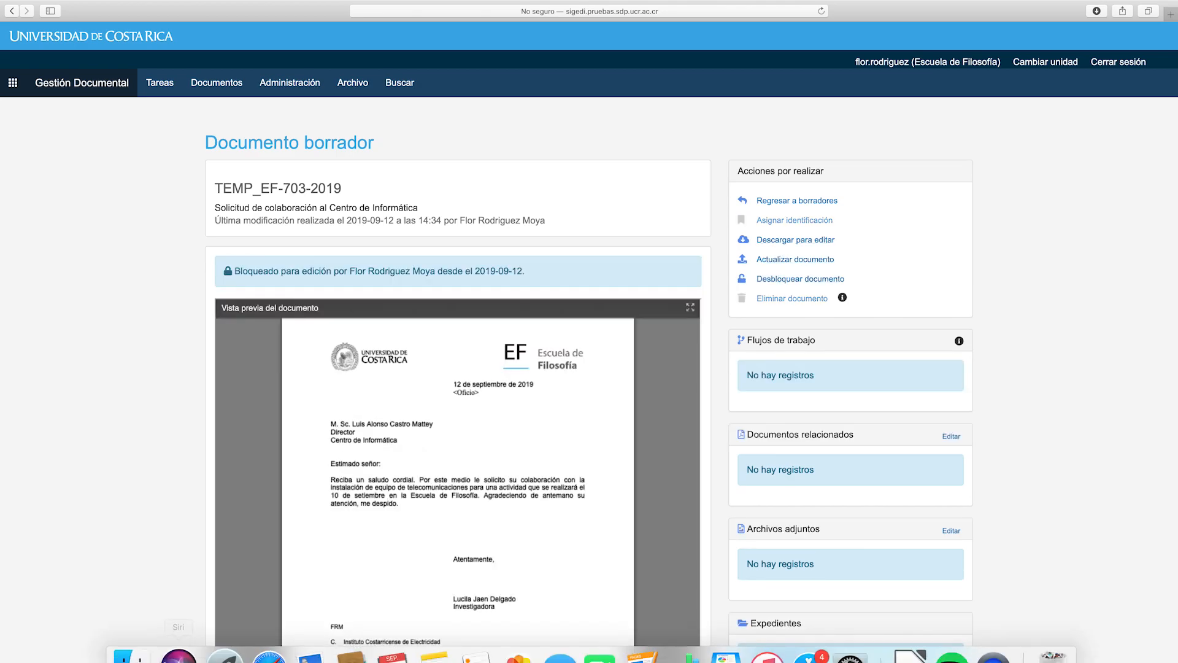
left_click(148, 645)
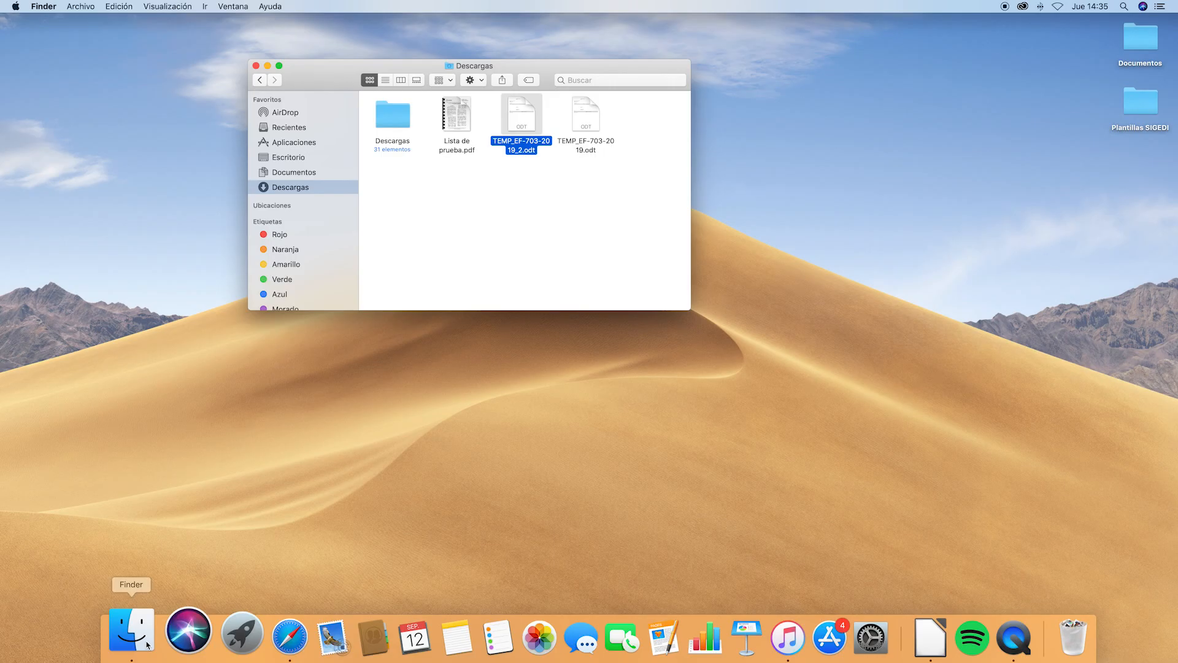
left_click_drag(586, 128, 1051, 648)
Rename the downloaded TEMP_EF-703-2019_2.odt to TEMP_EF-703-2019.odt
left_click(523, 130)
left_click(521, 141)
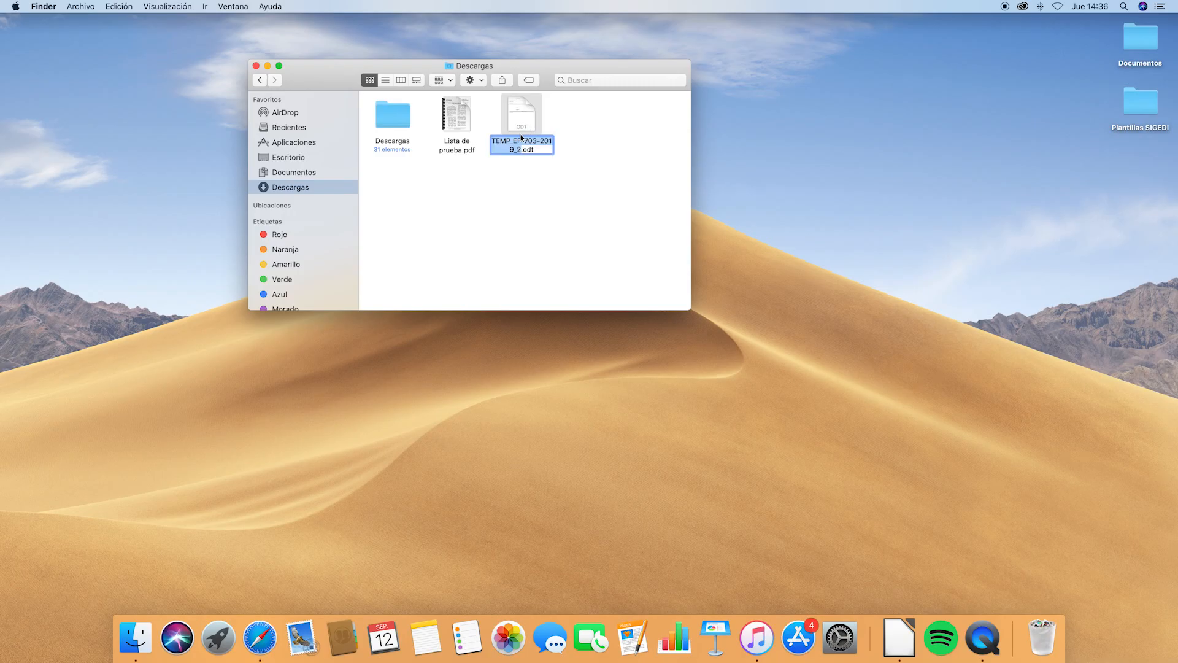
left_click(521, 150)
key("BackSpace")
key("BackSpace")
Change the letter's activity date to '10 y 11 de setiembre', then save and close it
key("Return")
double_click(524, 121)
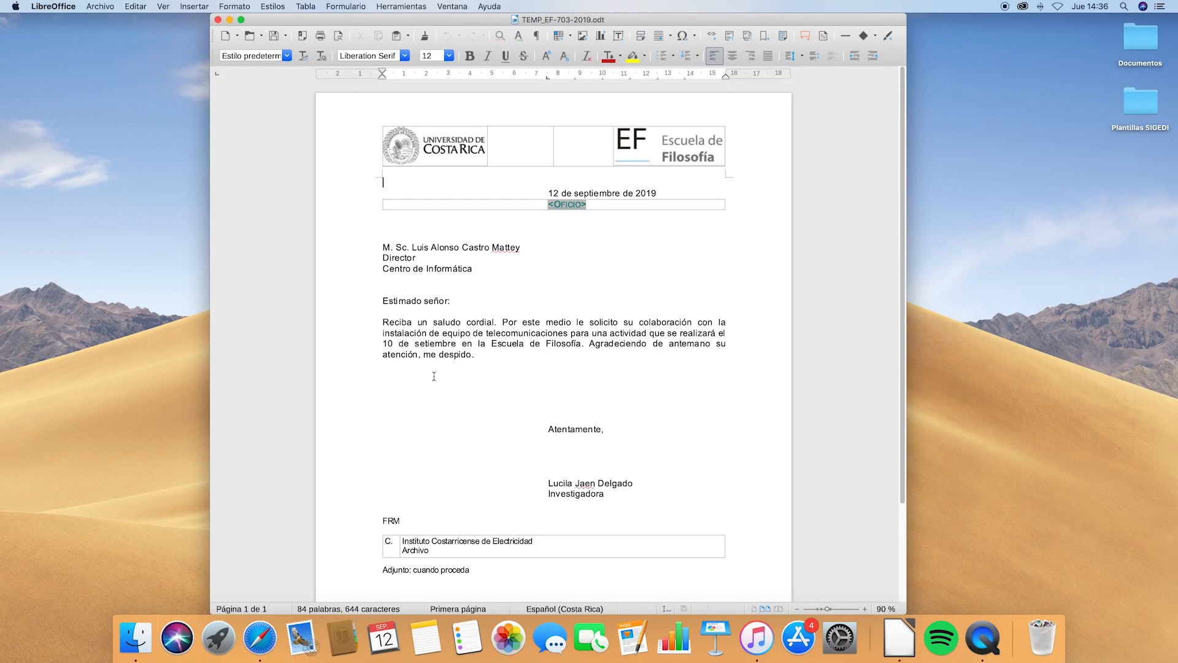
left_click(396, 343)
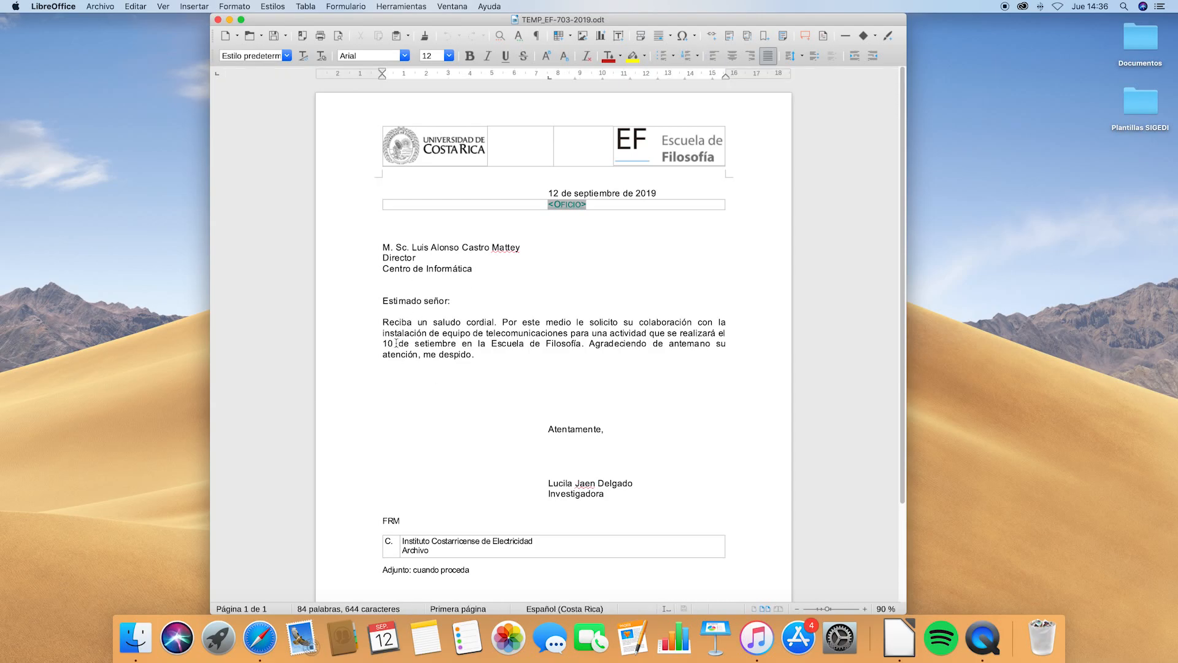
type("y 11")
left_click(275, 35)
left_click(218, 19)
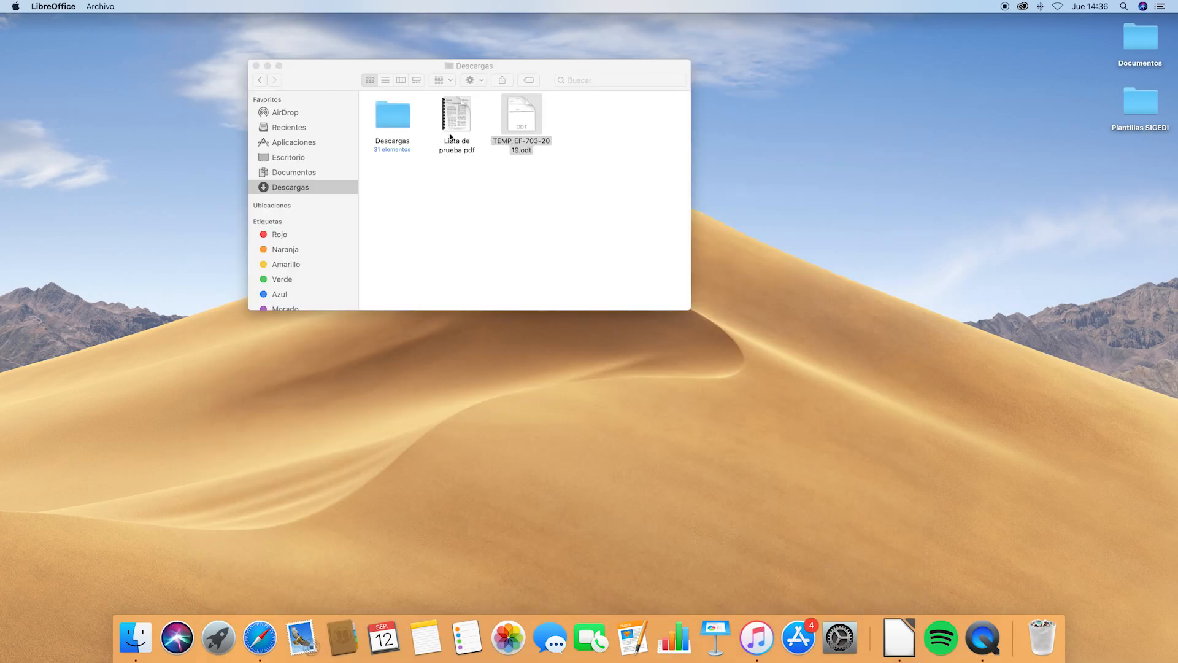
left_click(260, 637)
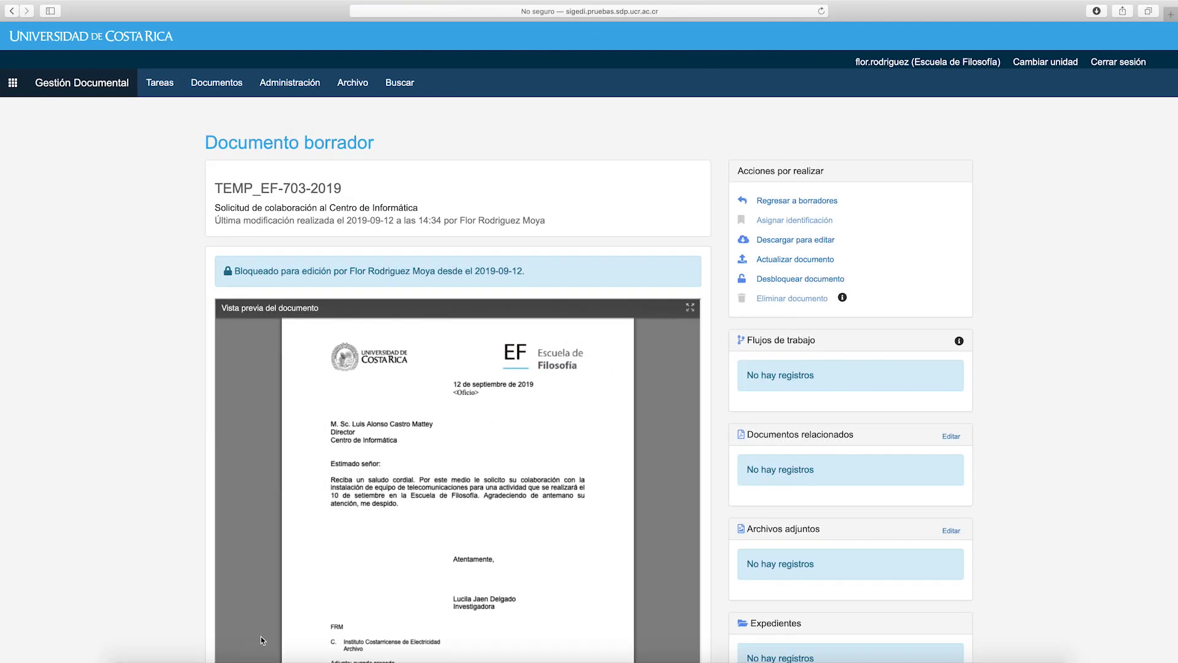
Upload the revised TEMP_EF-703-2019.odt with the '10 y 11 de setiembre' date to the draft
left_click(816, 266)
double_click(514, 134)
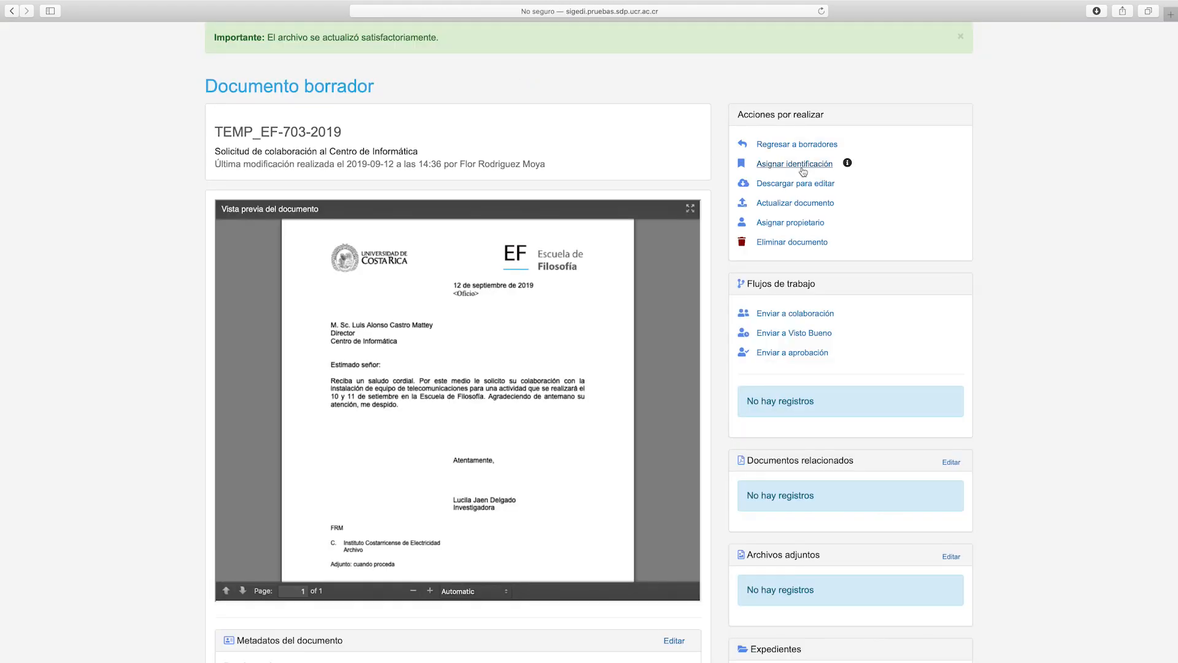
left_click(801, 225)
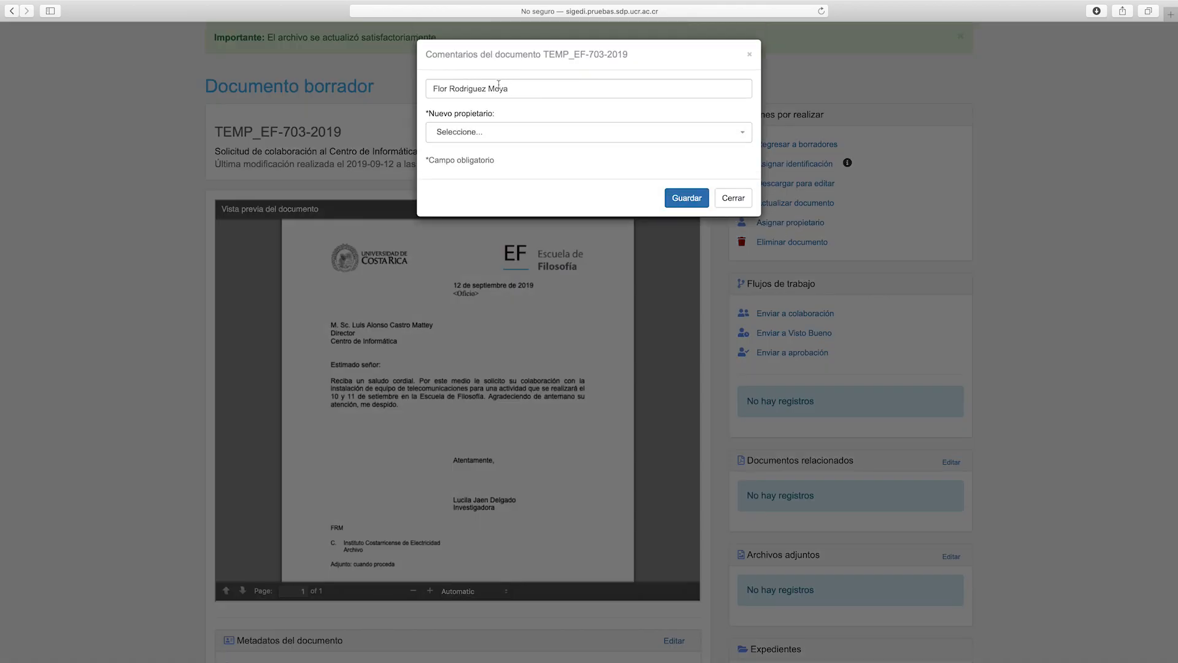
left_click(526, 127)
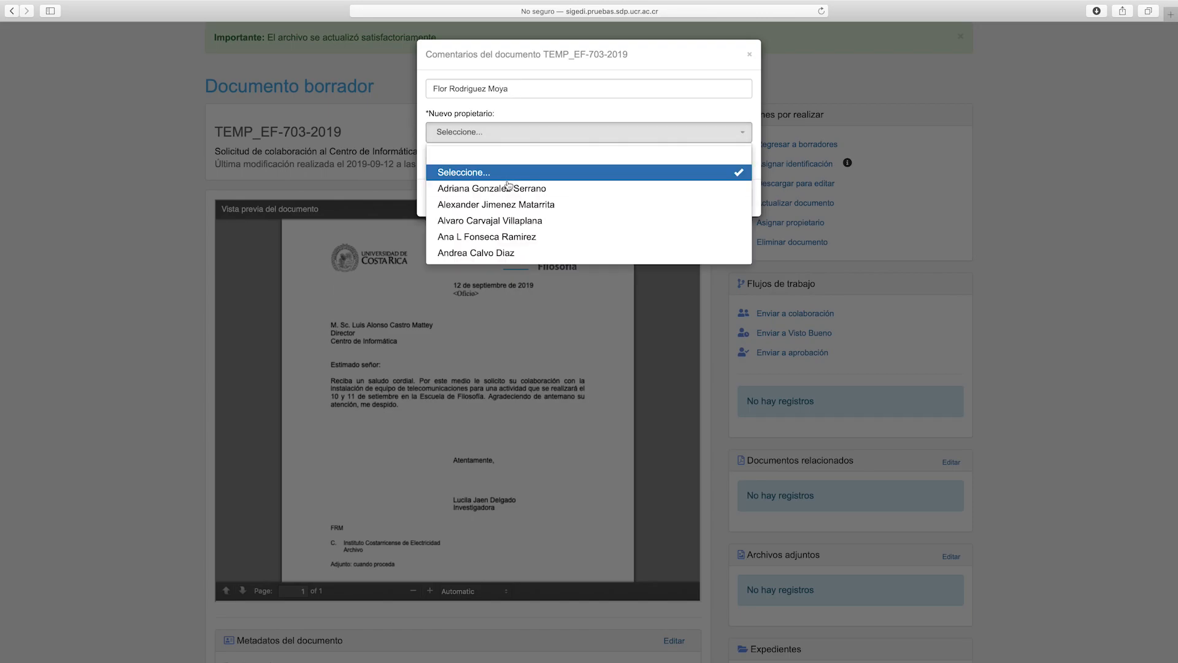
left_click(519, 124)
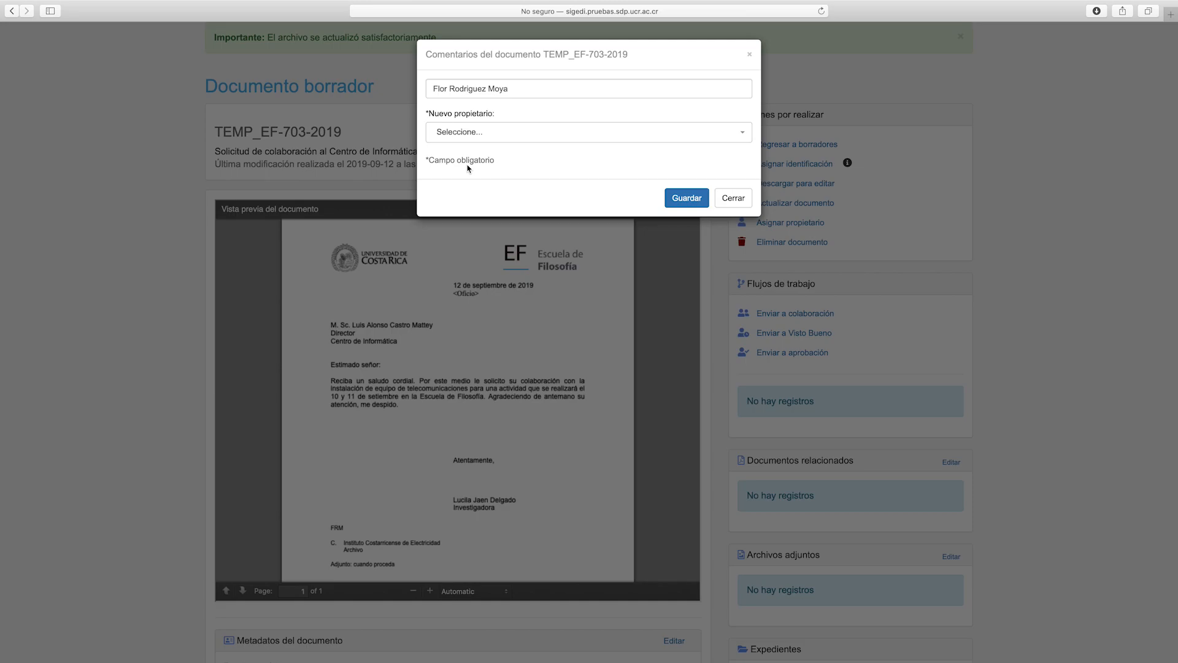
left_click(745, 202)
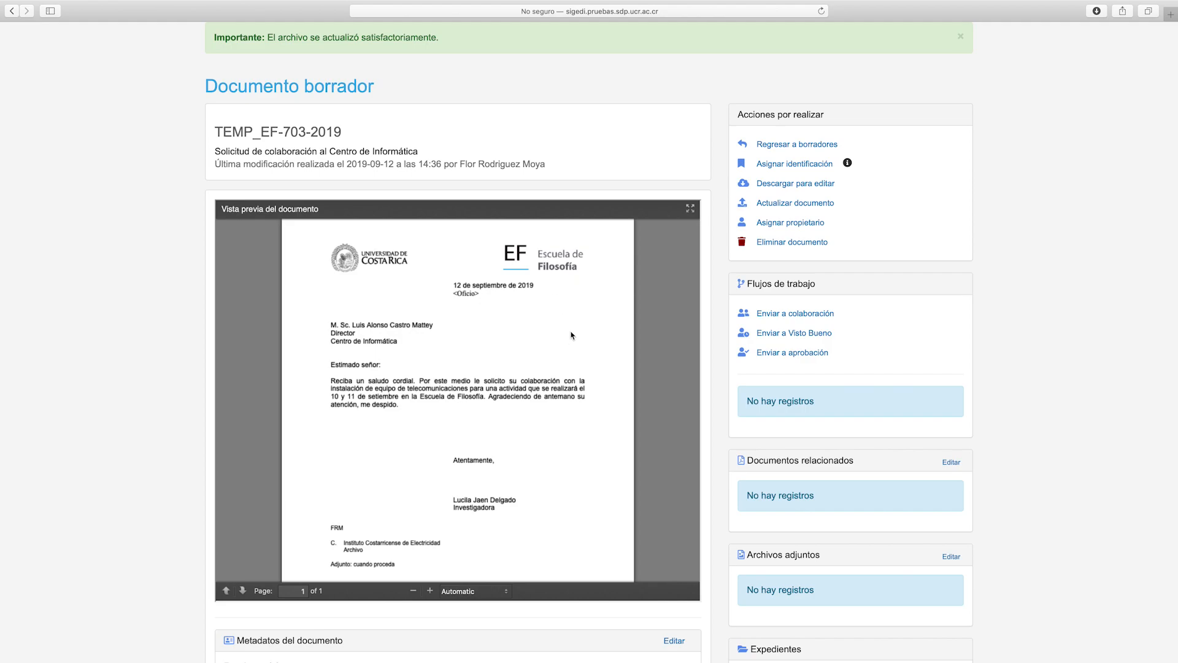
Review the letter preview and Metadatos del documento, then bring up the Descargas folder
scroll(572, 336, "down", 3)
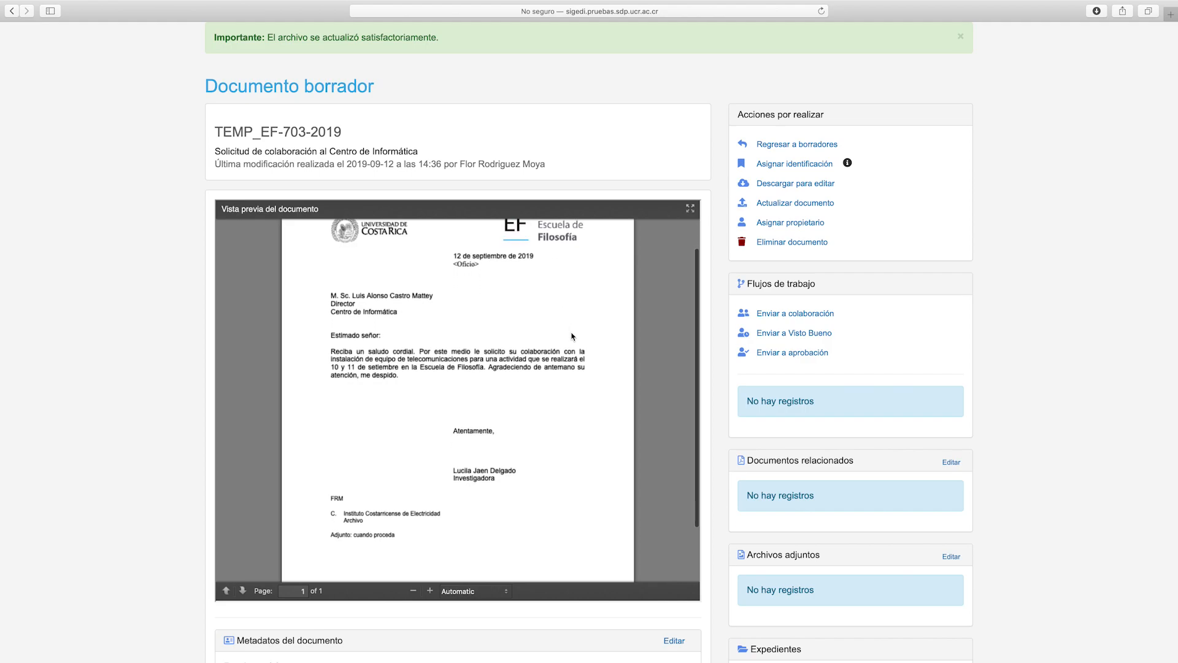
scroll(571, 333, "down", 5)
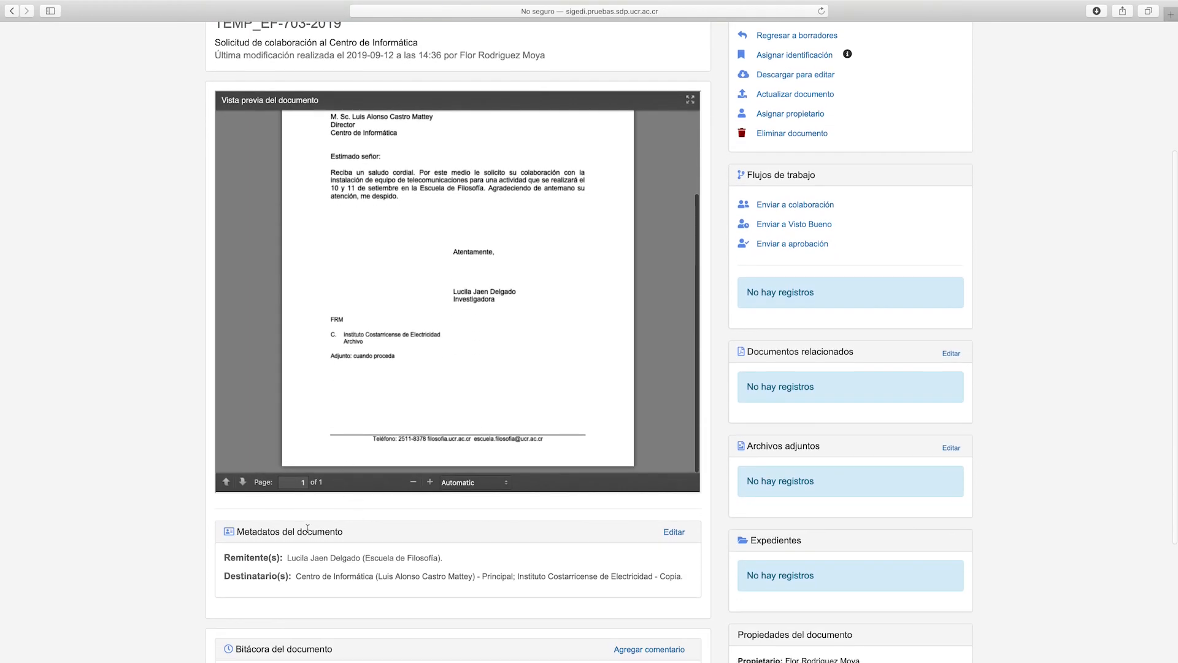
right_click(357, 531)
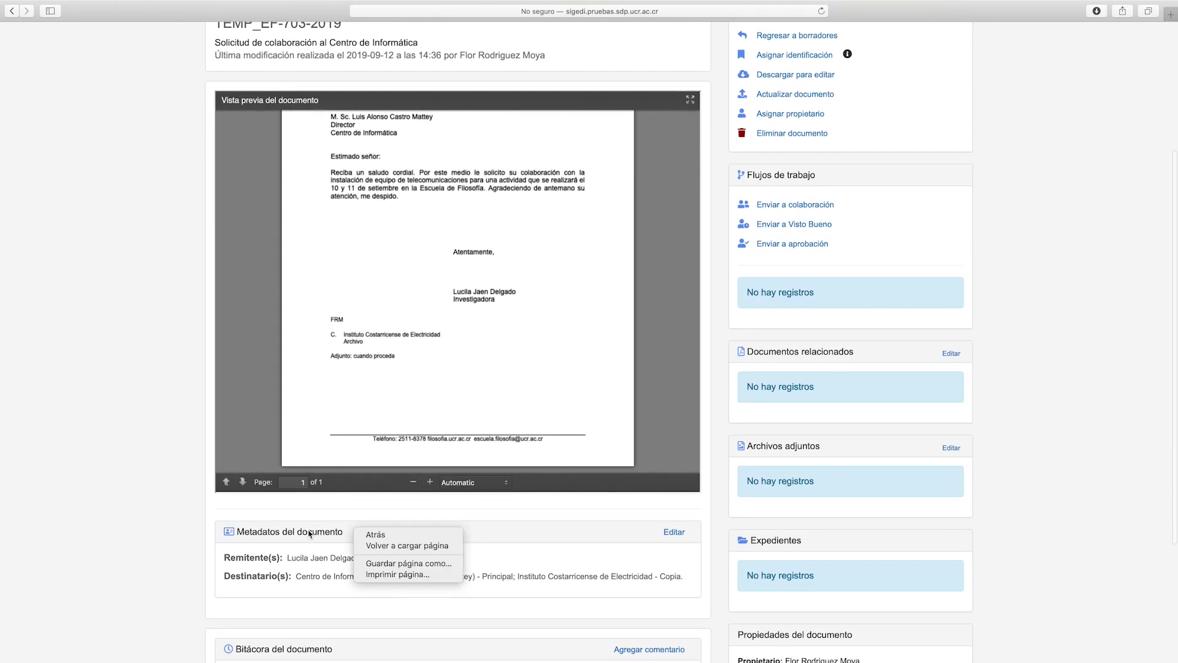
left_click(269, 532)
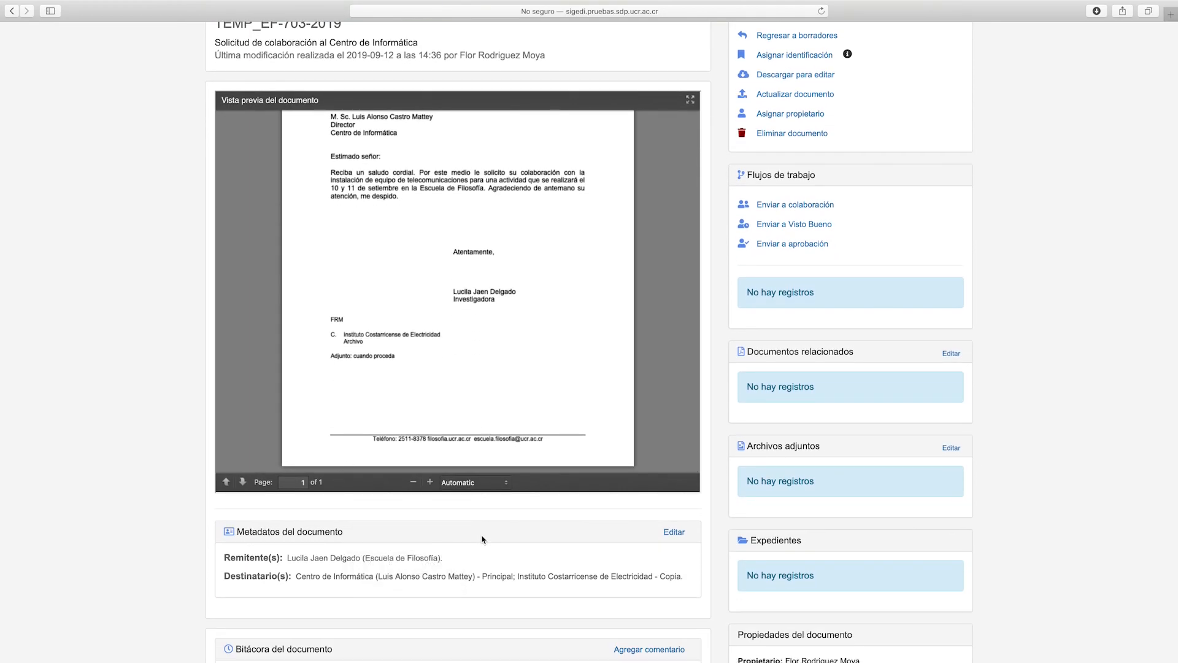
scroll(481, 539, "up", 1)
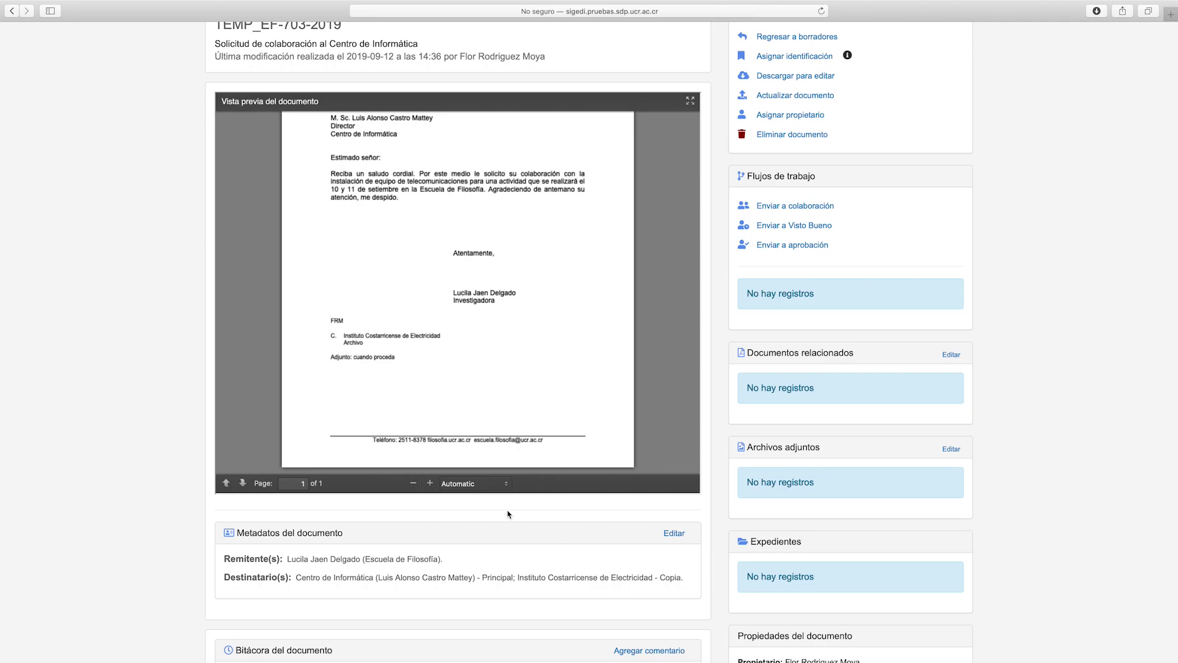
left_click(135, 638)
Replace the addressee with the new Máster recipient titled Sub Director, then save and close
double_click(525, 122)
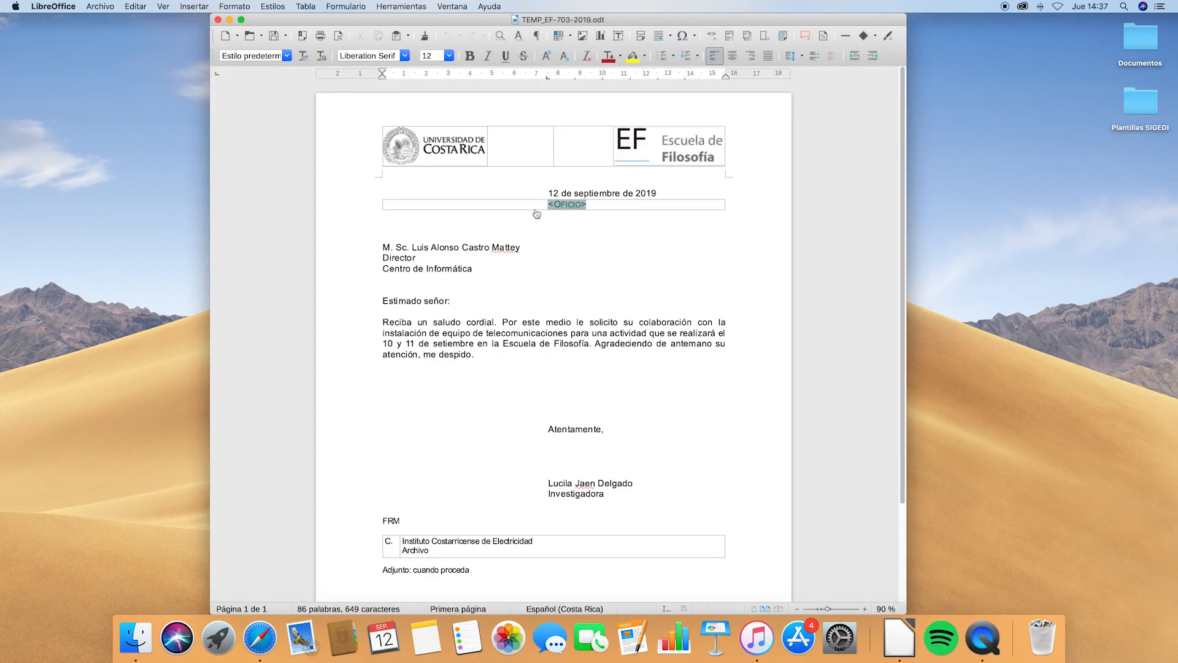
left_click_drag(522, 248, 376, 247)
left_click(382, 257)
type("Sub")
key("super+s")
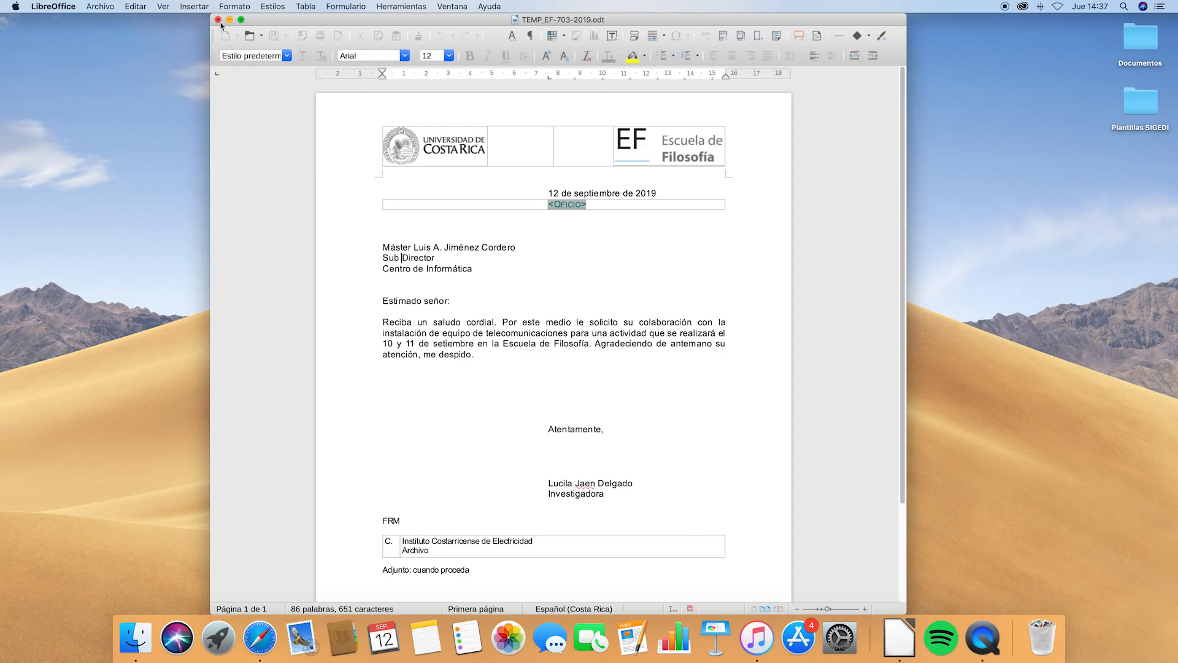
left_click(217, 20)
left_click(260, 638)
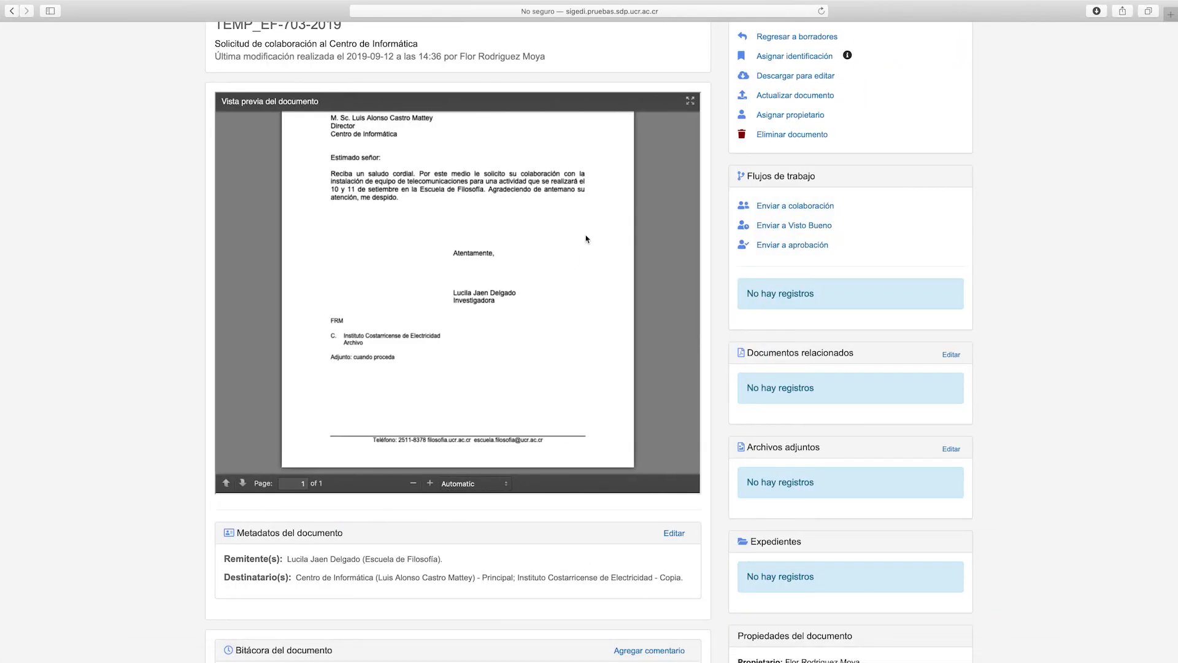
Upload the letter with the Sub Director addressee and open the draft's metadata for editing
left_click(795, 96)
double_click(519, 78)
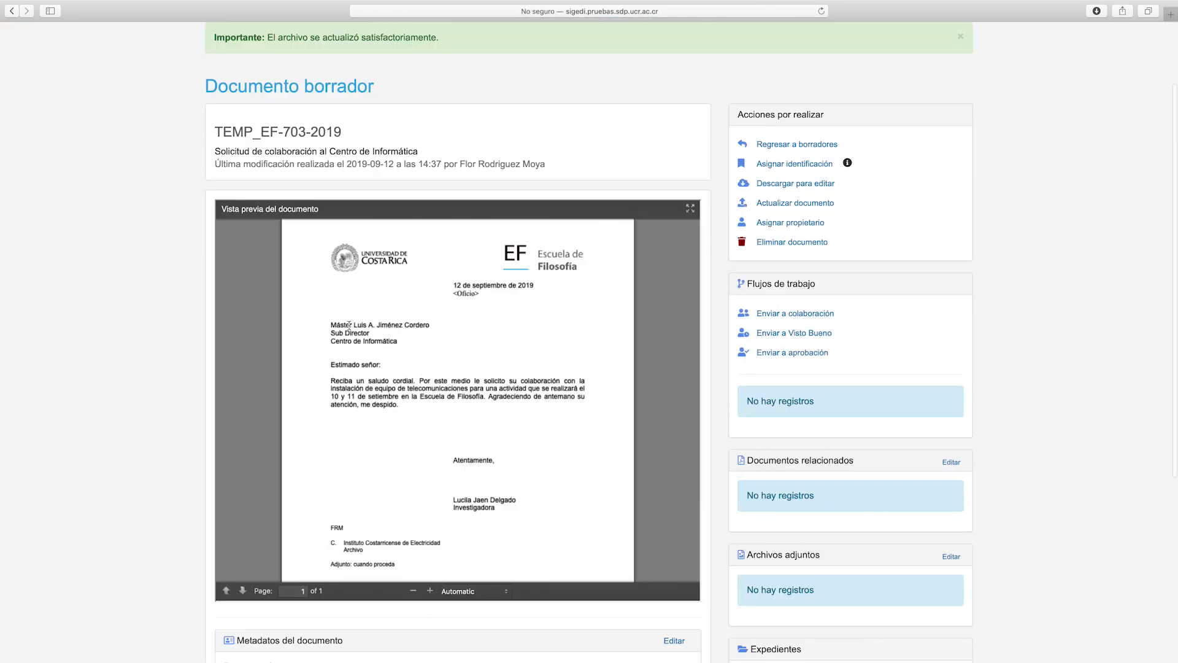
scroll(368, 368, "down", 8)
left_click(680, 519)
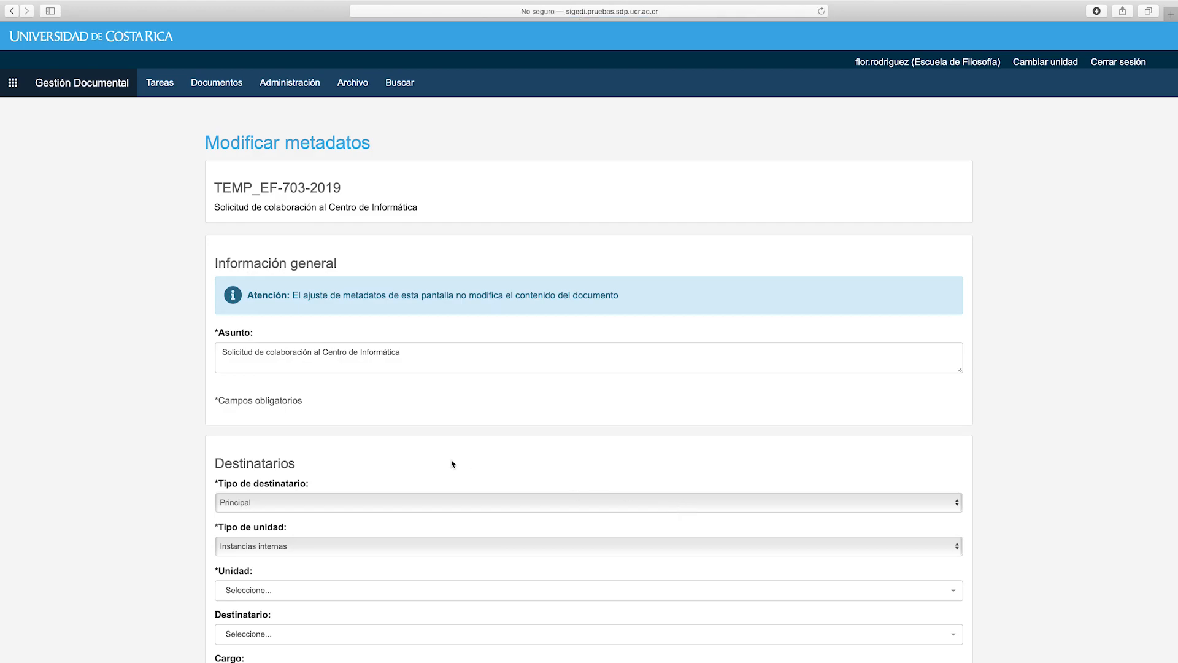
Delete the original principal recipient from the draft's metadata
scroll(453, 464, "down", 5)
mouse_move(446, 470)
left_click(242, 488)
left_click(741, 145)
Add the Centro de Informática sub-director as principal recipient with Cargo Sub Director, and save
scroll(301, 338, "down", 5)
left_click(295, 385)
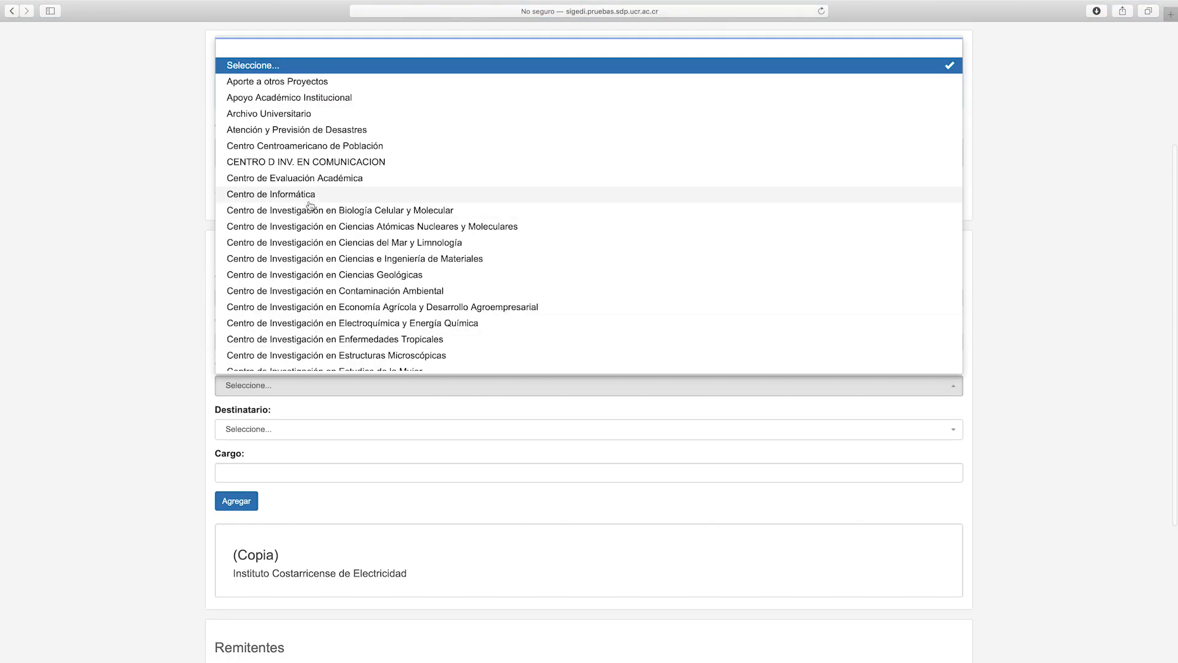
left_click(270, 199)
left_click(259, 430)
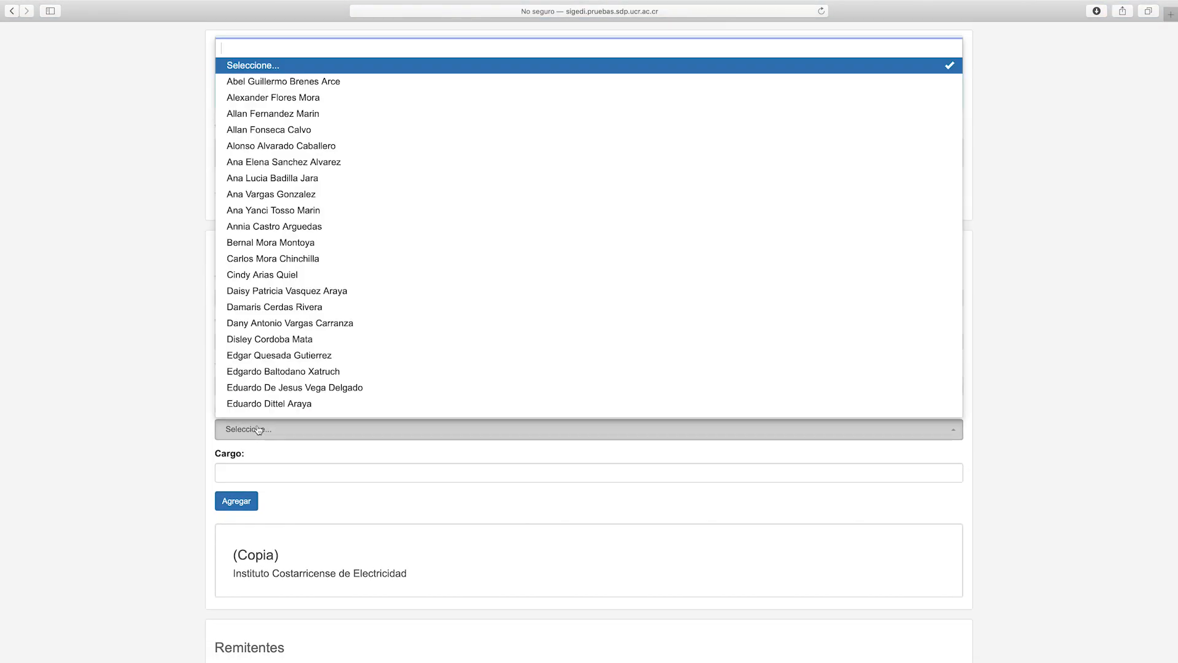
type("luis")
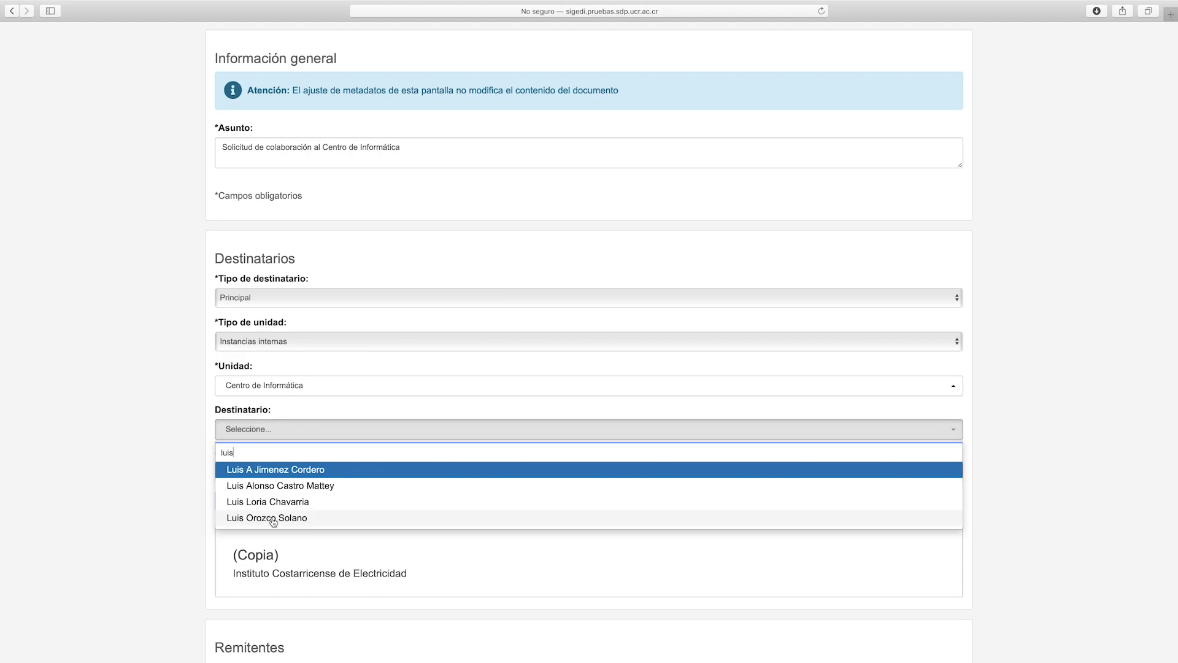
left_click(270, 470)
left_click(265, 472)
type("Sub Director")
left_click(248, 499)
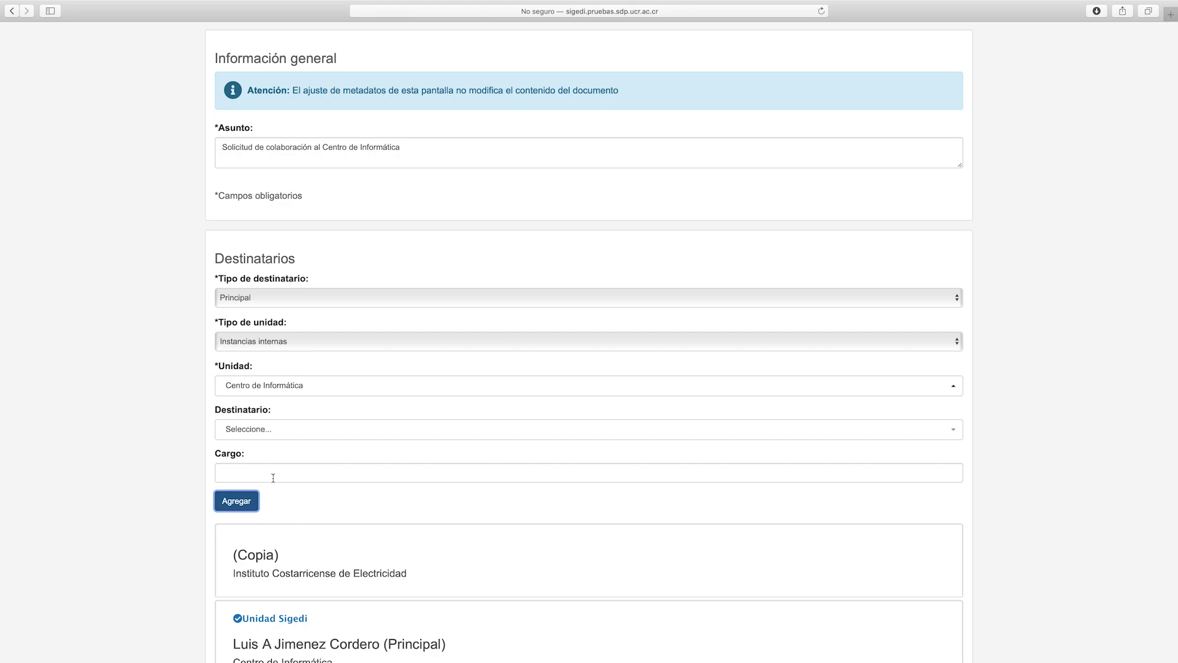
scroll(396, 495, "down", 5)
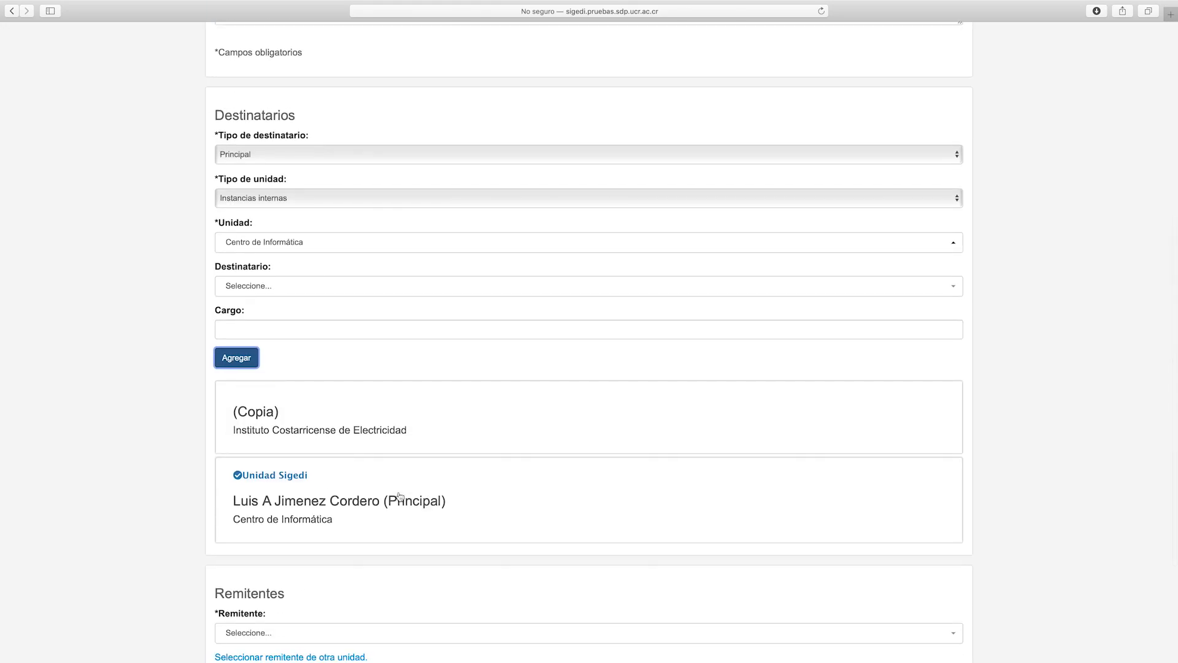
scroll(356, 528, "down", 2)
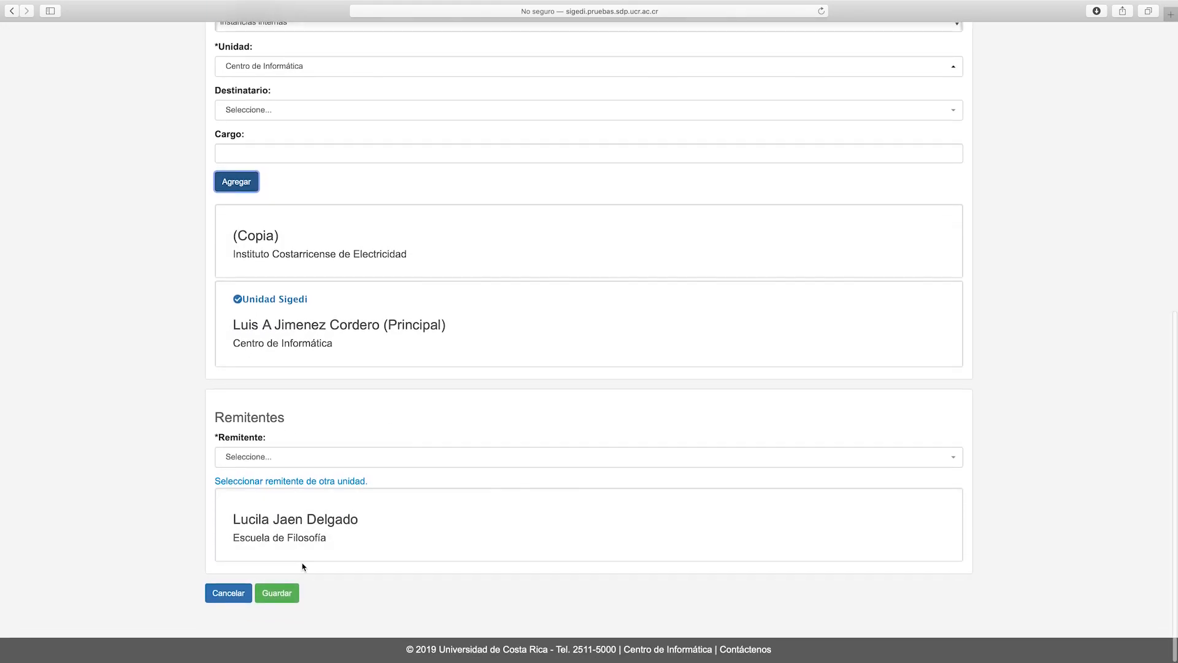
left_click(289, 593)
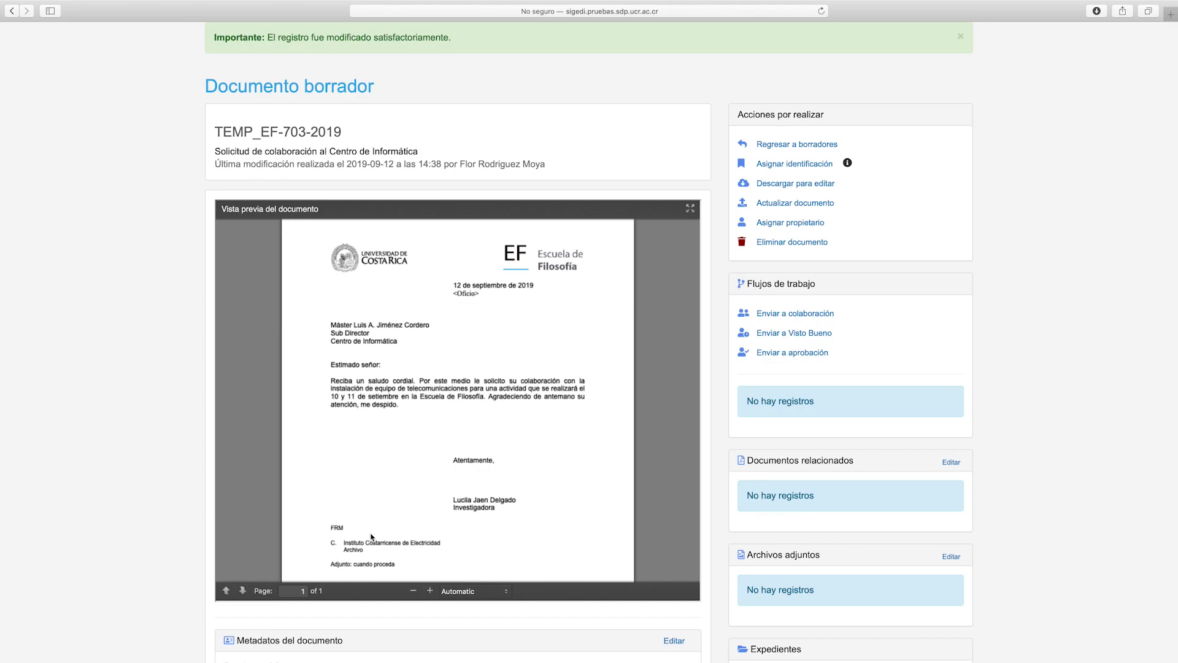
Request collaboration with message 'Por favor revisar ortografía y redacción', due 13/09/2019, priority Baja
left_click(813, 315)
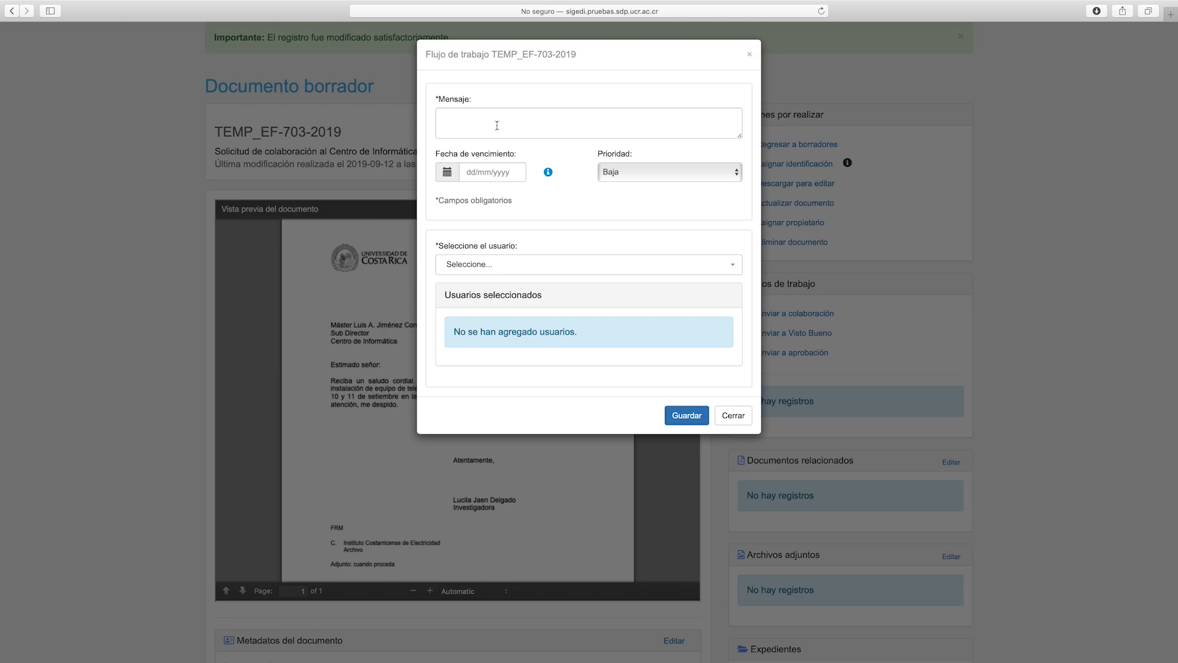
left_click(497, 126)
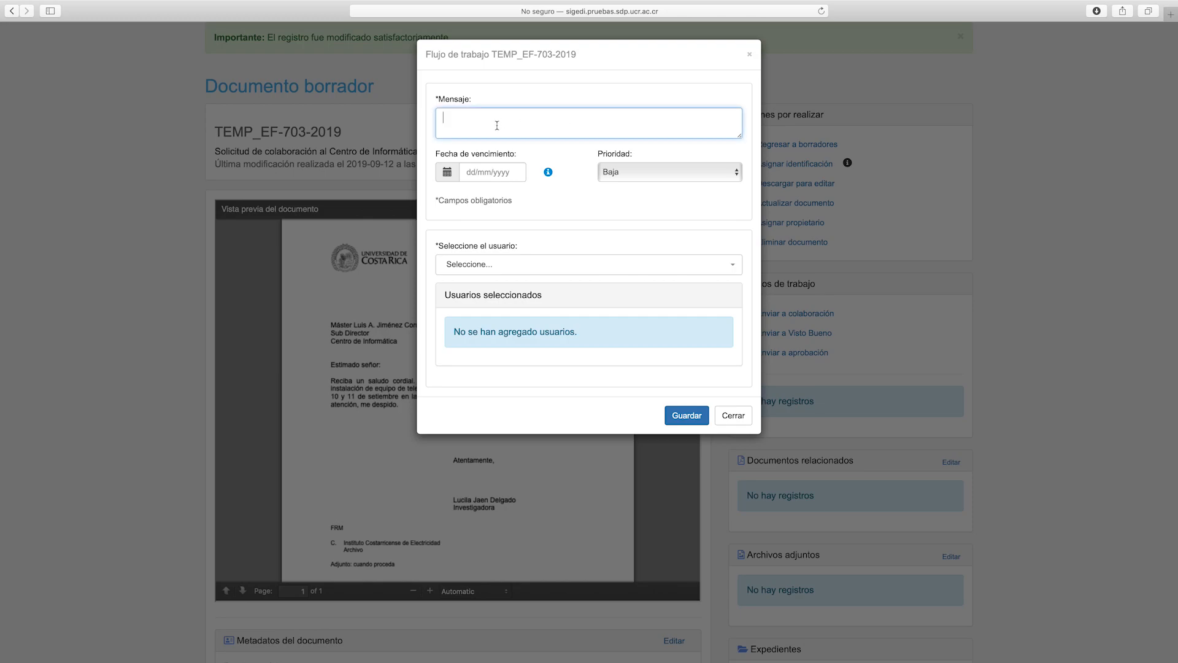
type("Por favor revisar ortografía y redacción")
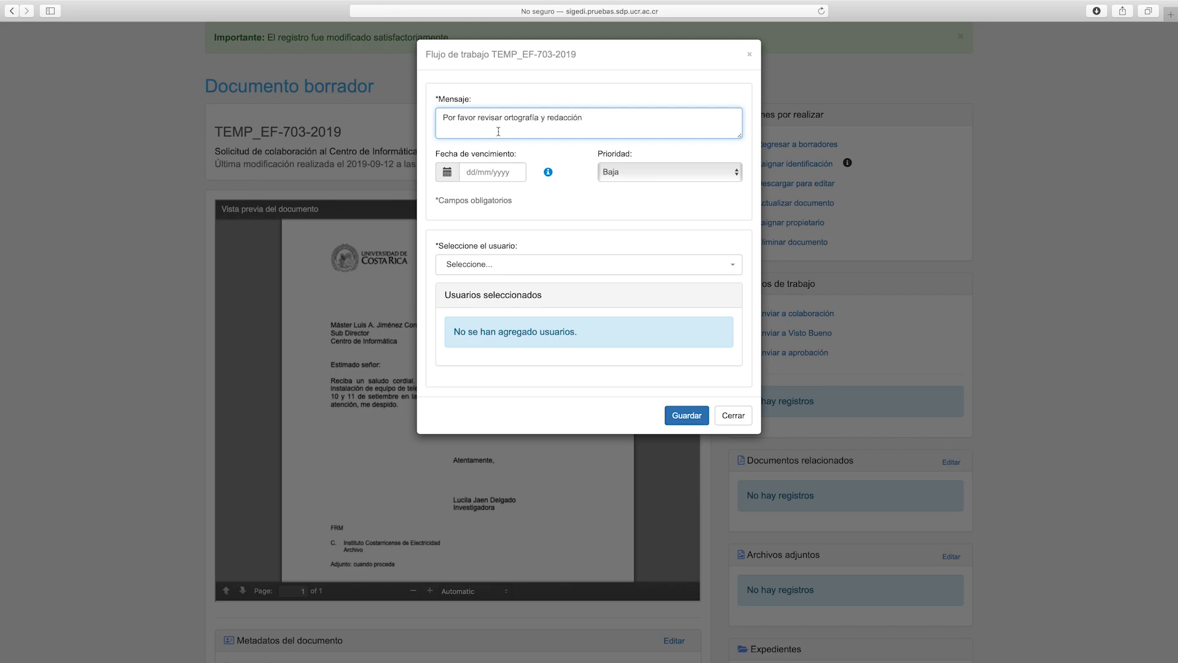
left_click(447, 171)
left_click(517, 268)
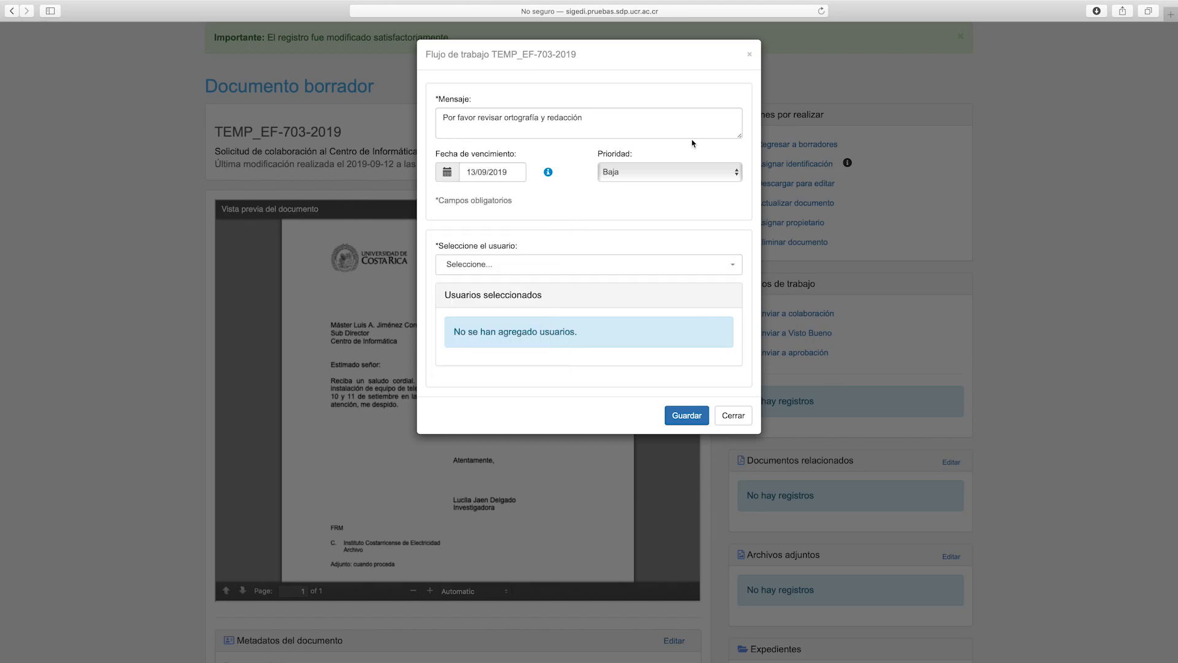
left_click(652, 172)
left_click(649, 171)
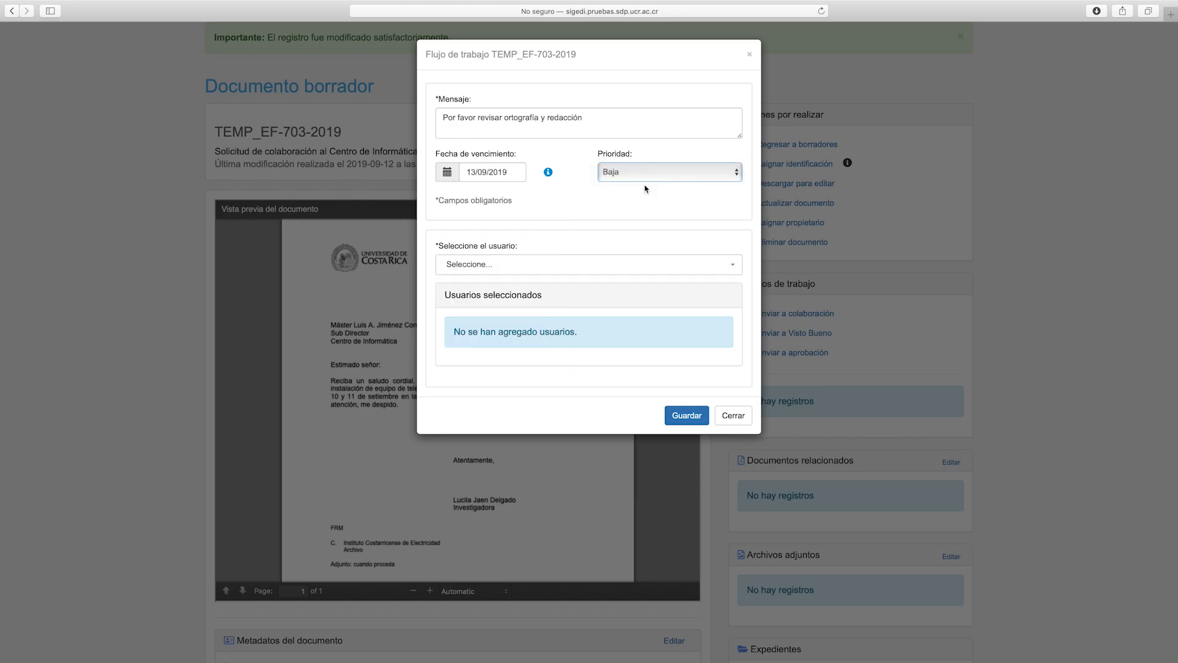
Assign one colleague as collaborator, removing the extra one, and send the request
left_click(534, 274)
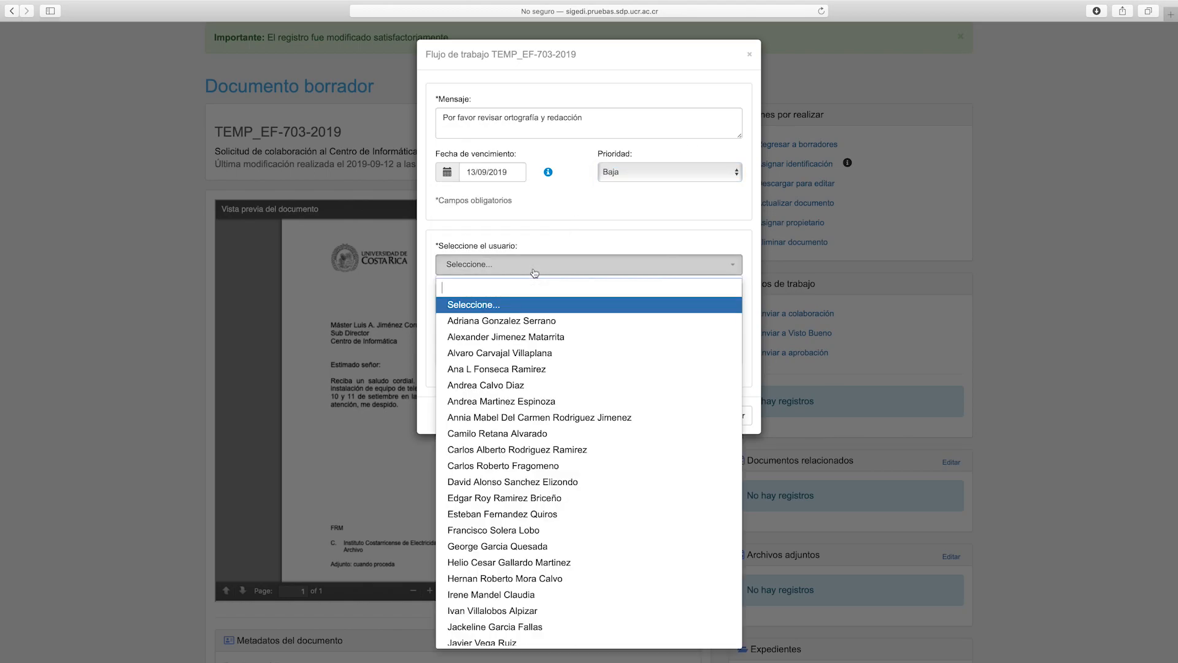
type("fran")
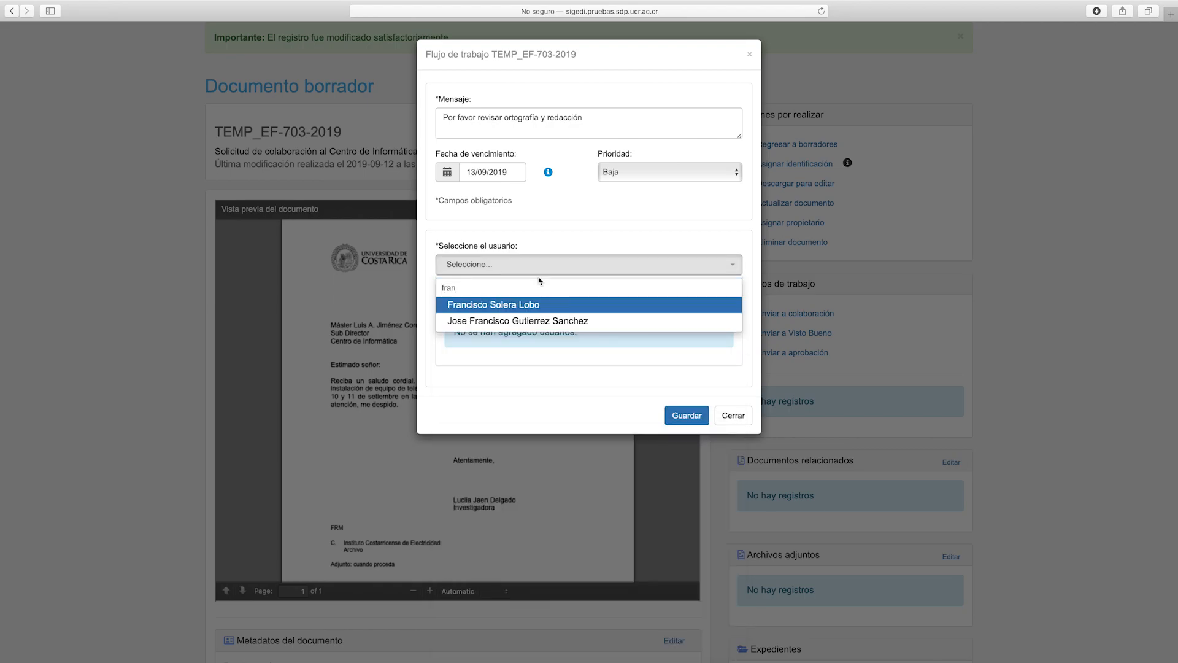
left_click(540, 305)
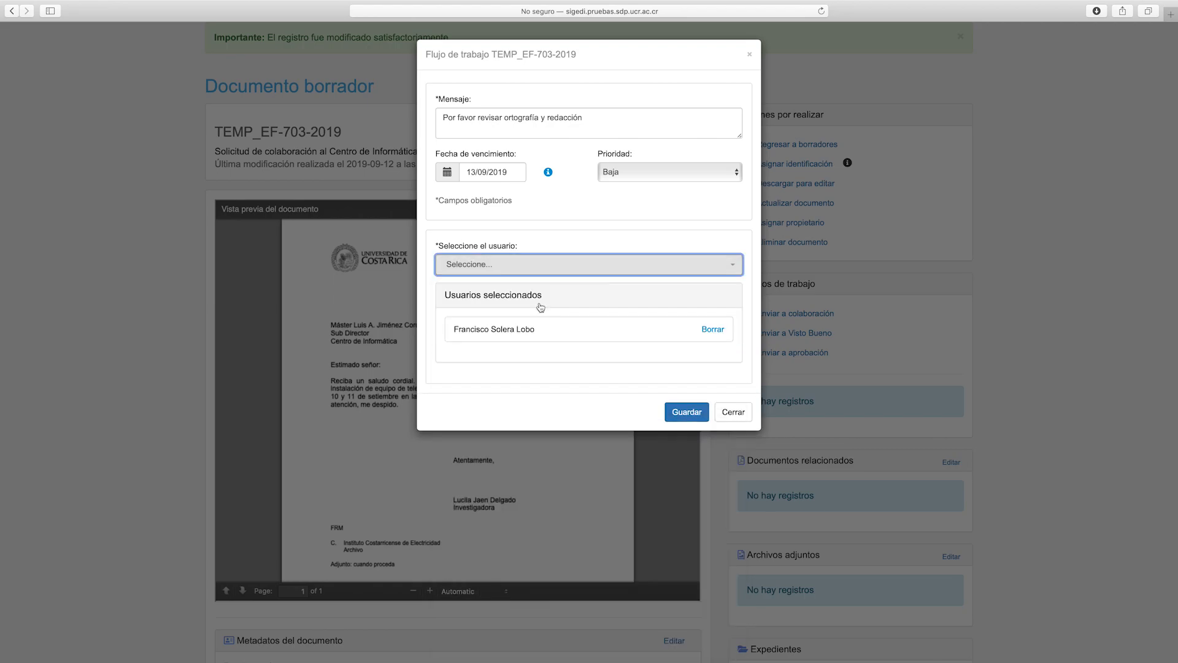
left_click(491, 268)
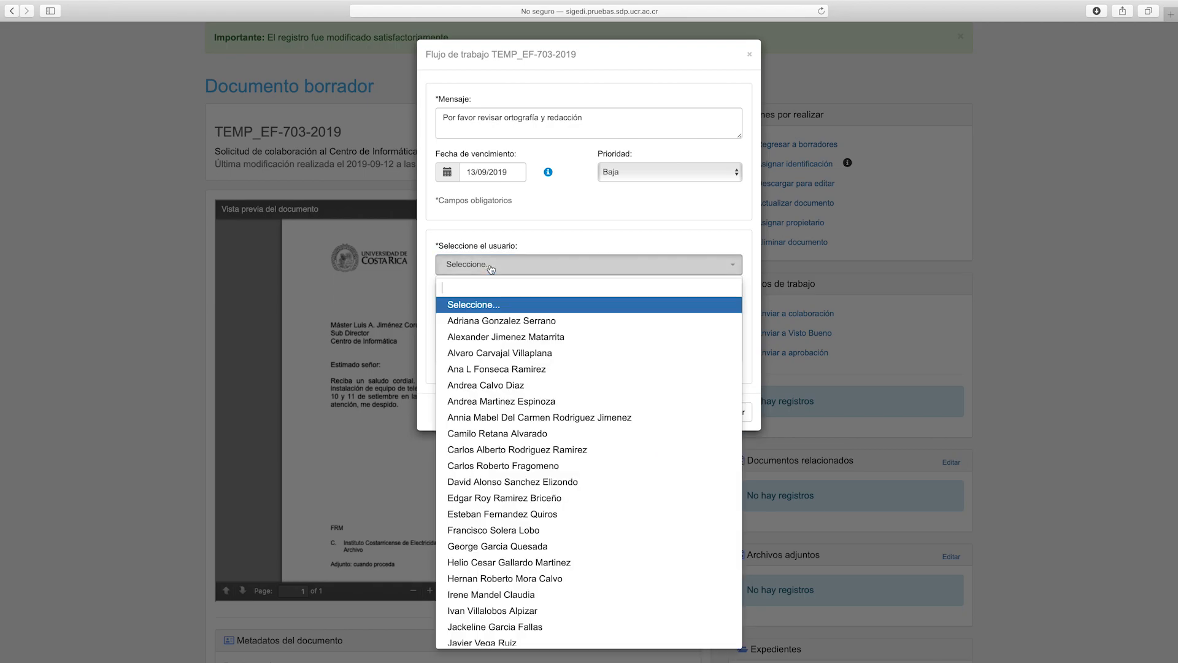
left_click(505, 338)
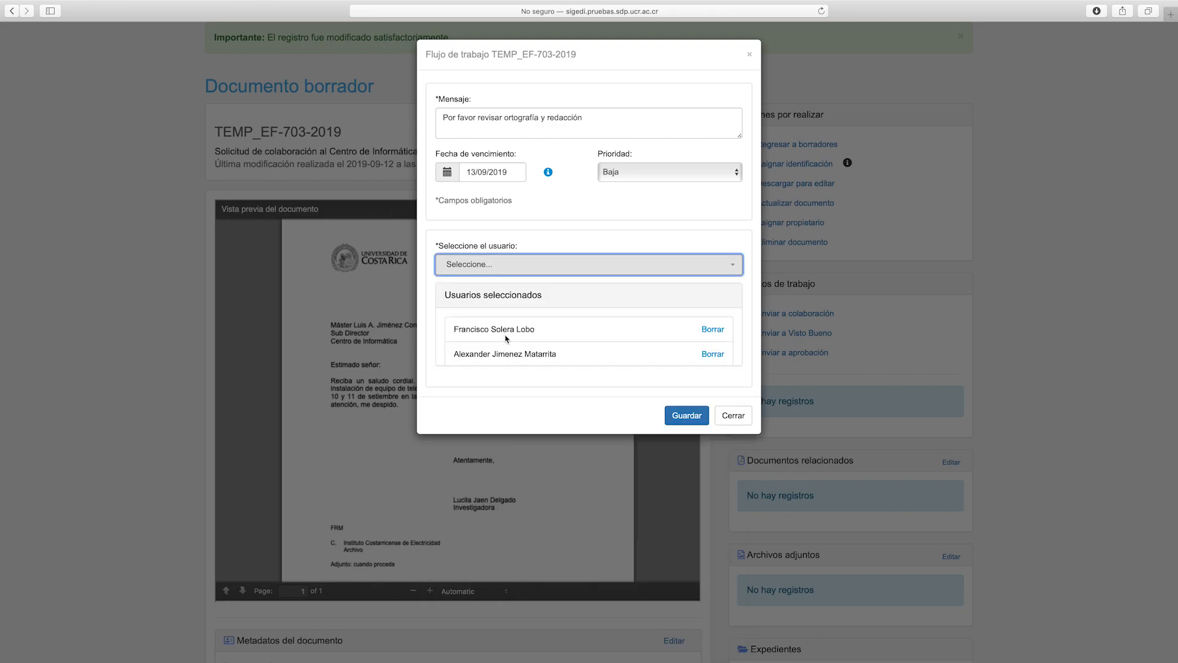
left_click(713, 354)
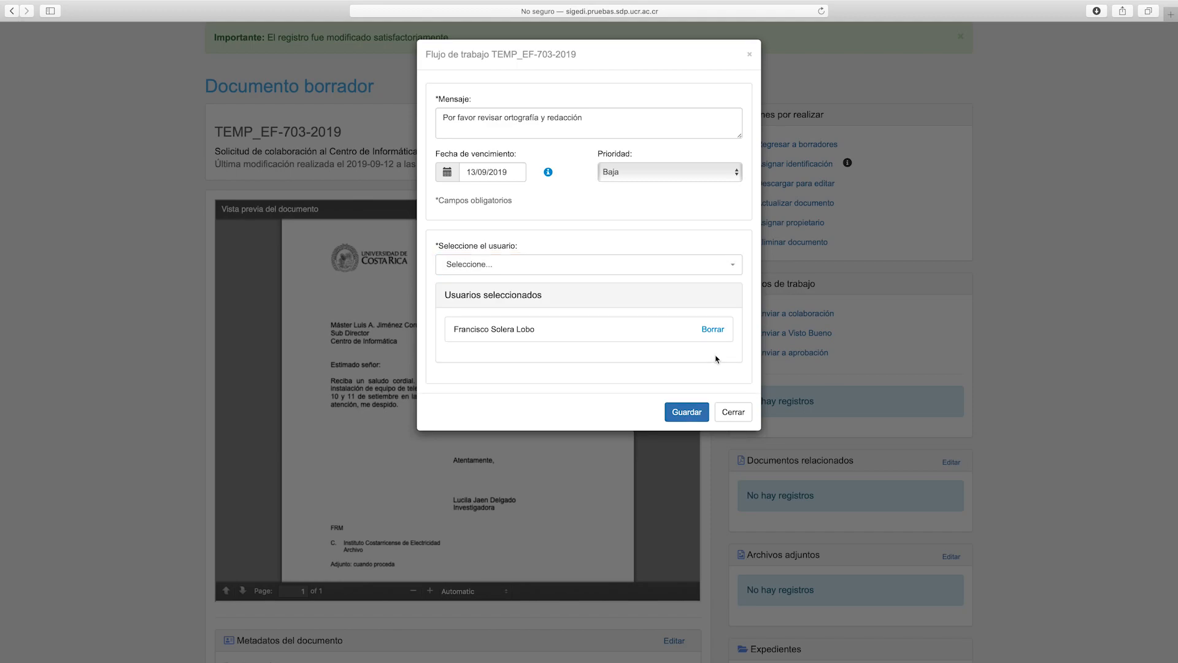
left_click(681, 408)
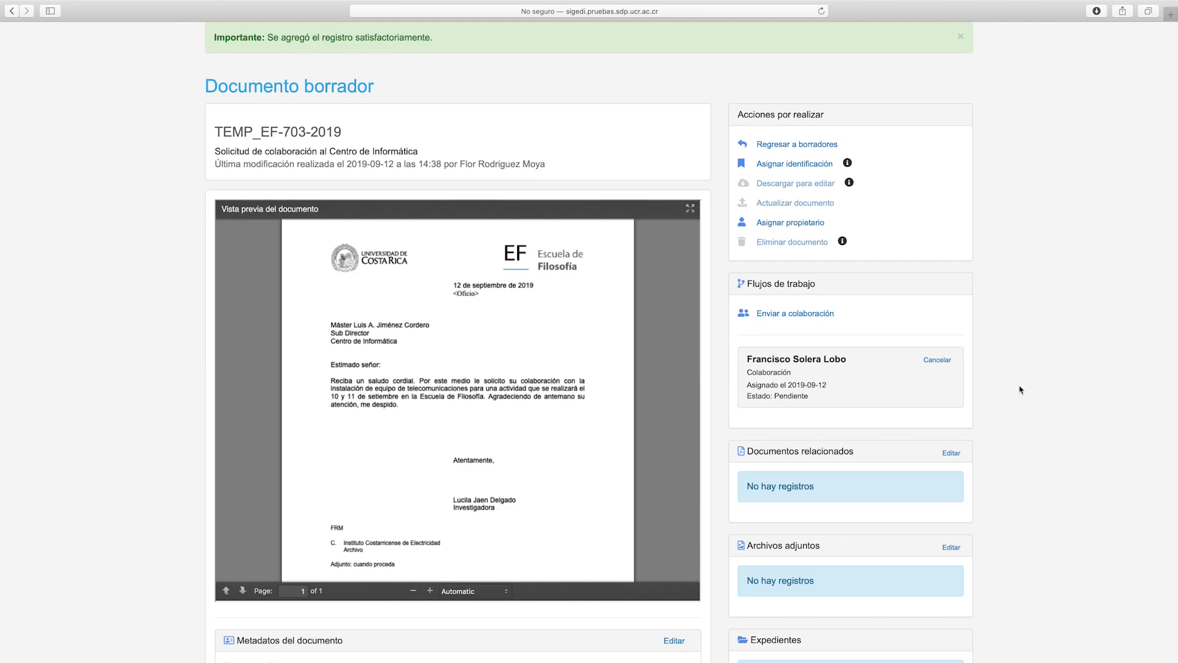
Cancel the pending collaboration workflow on draft TEMP_EF-703-2019, confirming with 'Sí'
left_click(939, 361)
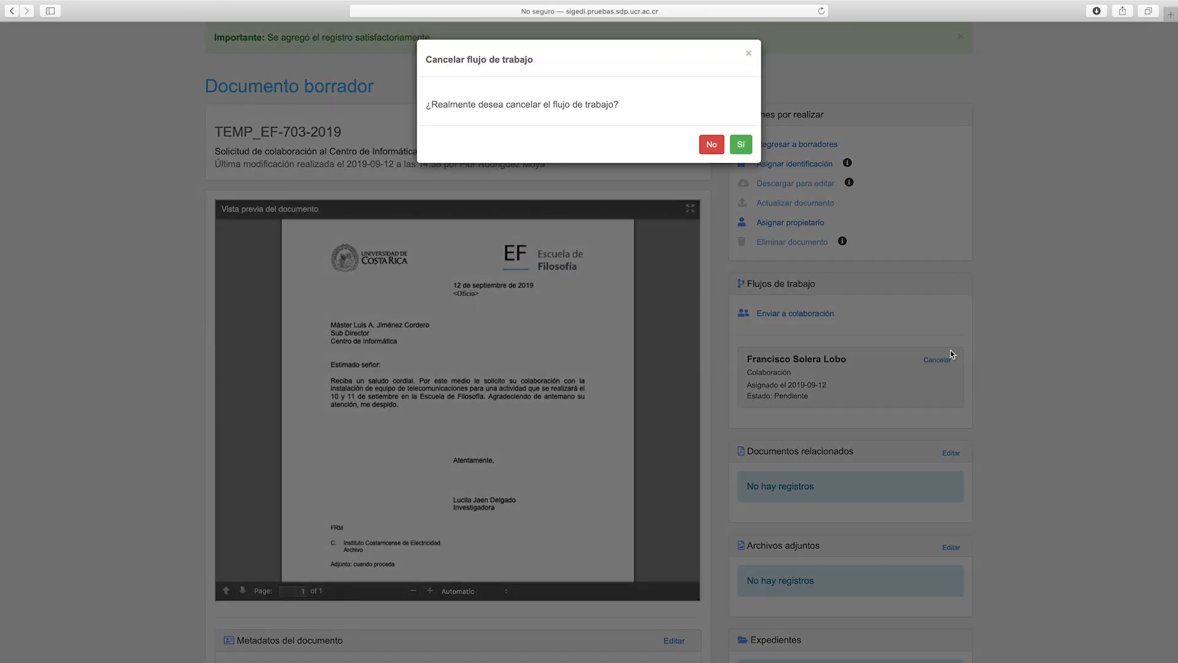
left_click(741, 145)
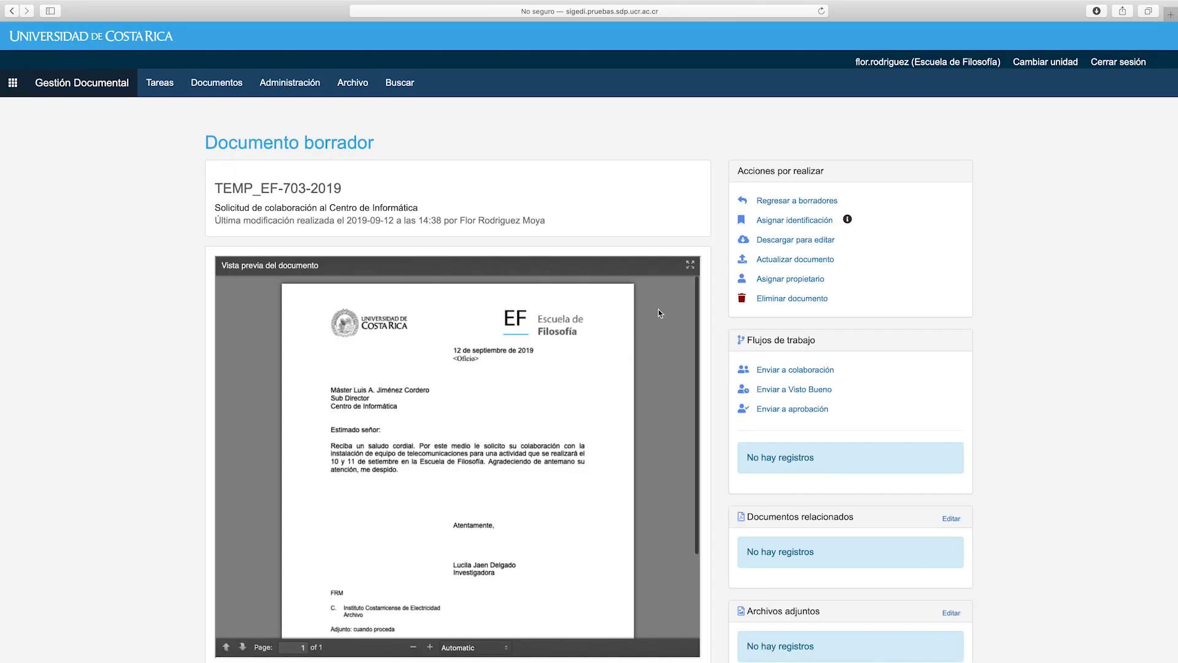
Open the 'Enviar a Visto Bueno' form, close it unsent, and scroll down the draft page
left_click(820, 393)
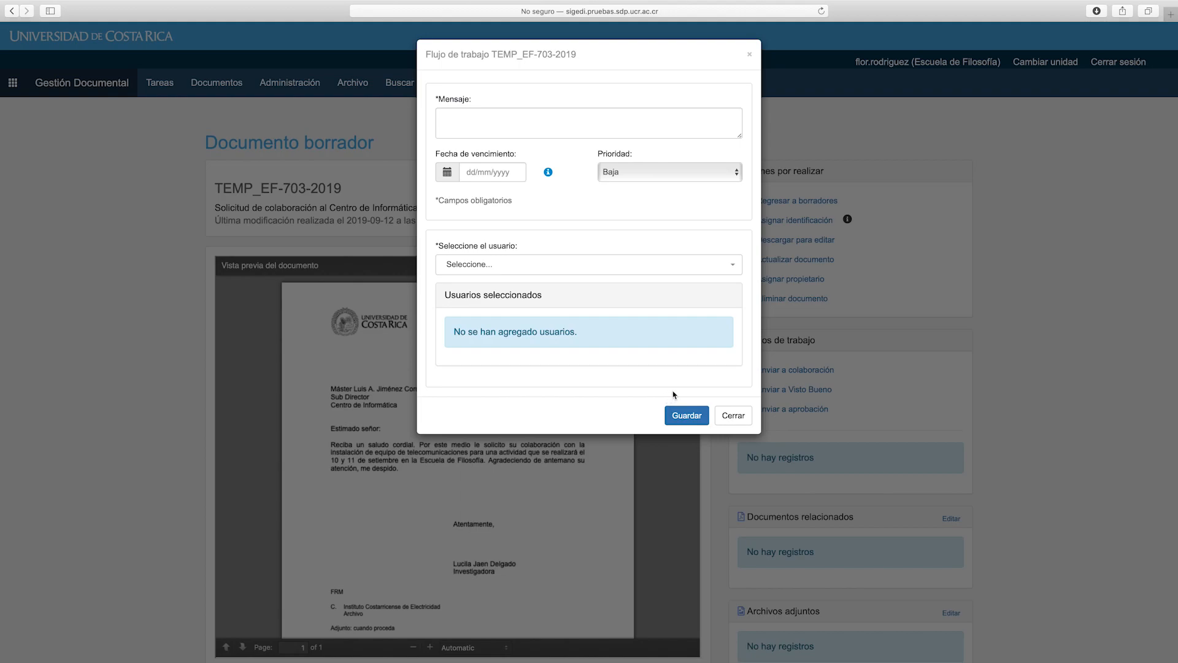
left_click(725, 415)
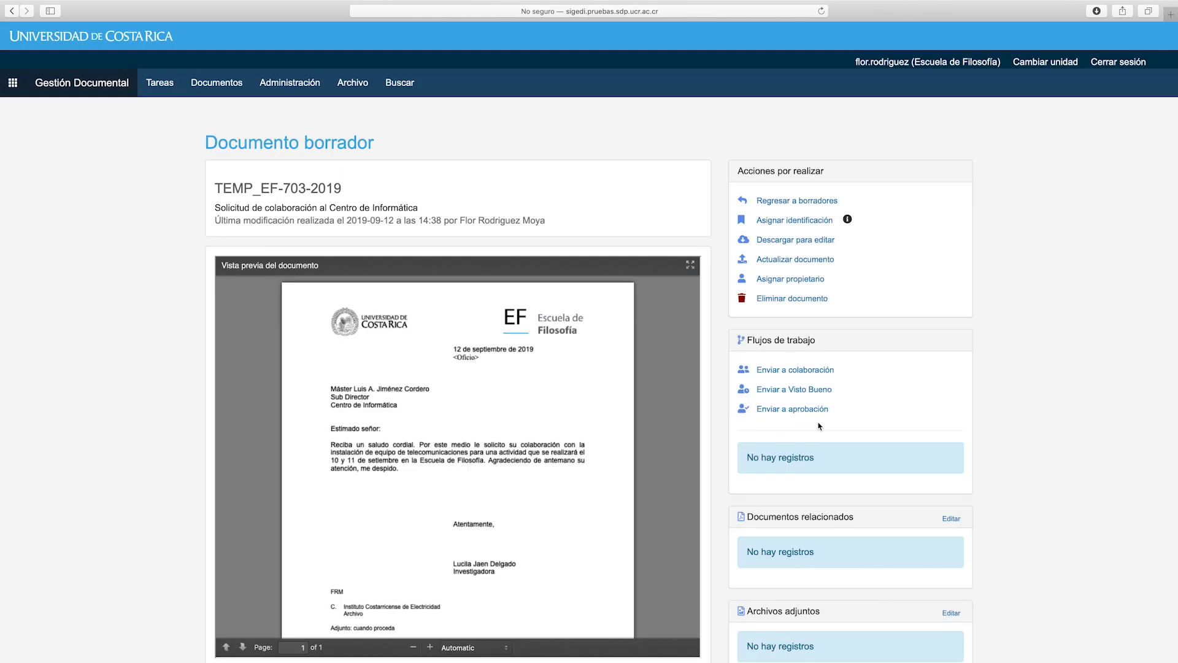
scroll(883, 440, "down", 2)
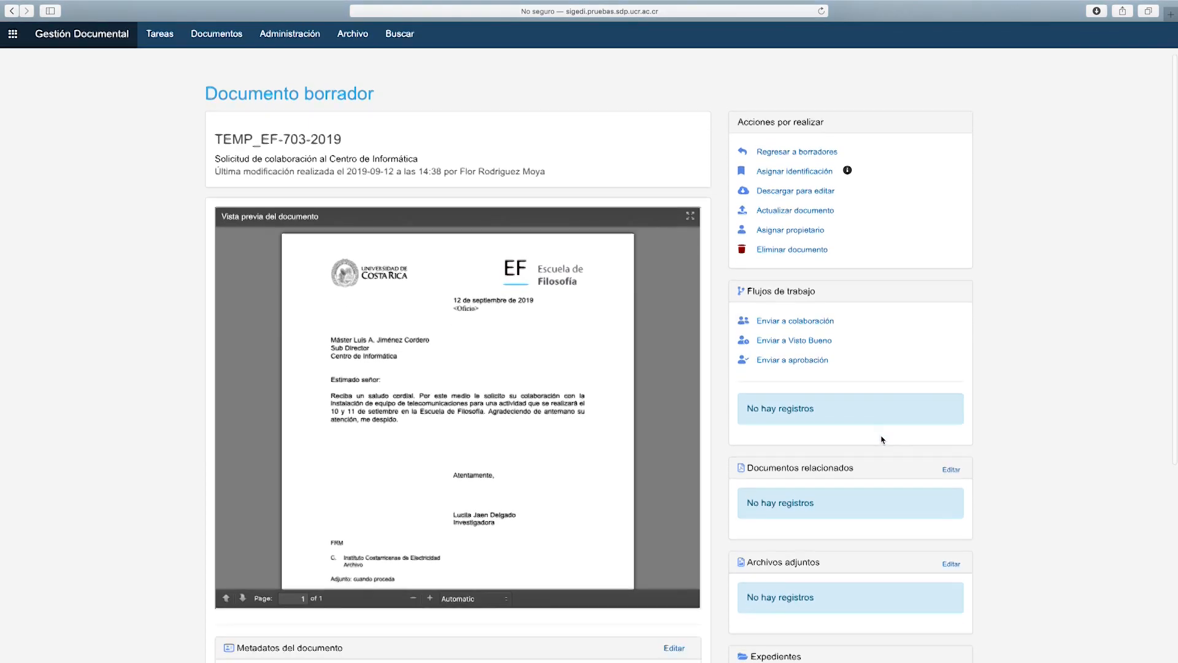
scroll(882, 440, "down", 2)
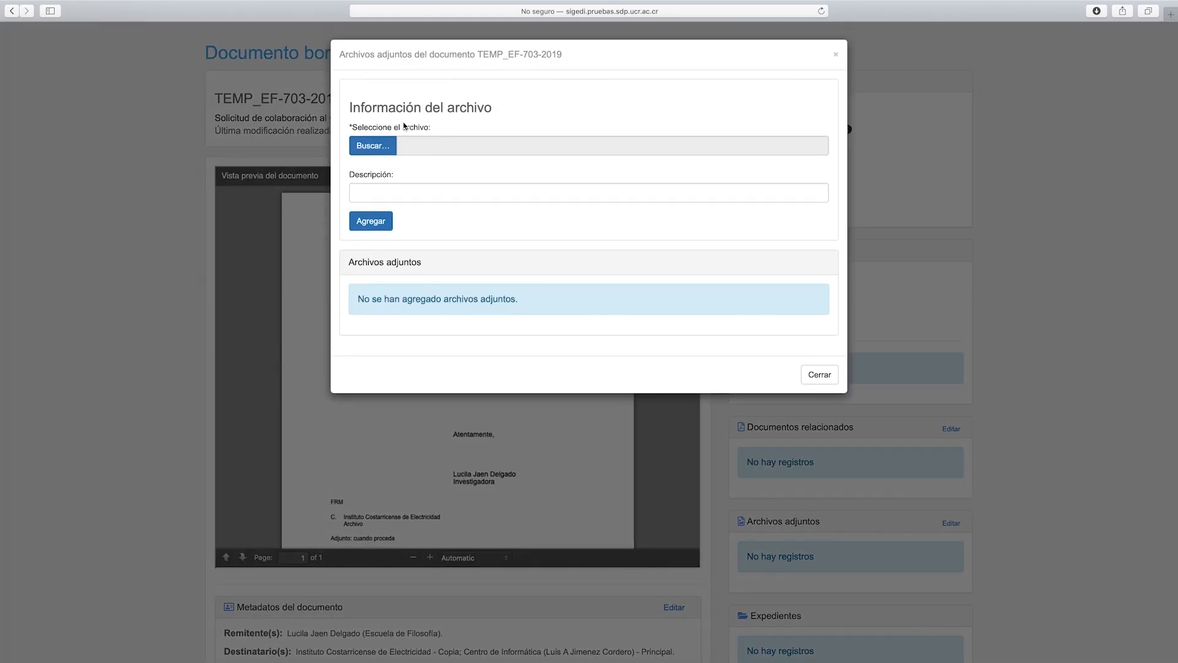
left_click(371, 149)
double_click(438, 77)
left_click(460, 192)
type("Requerimientos")
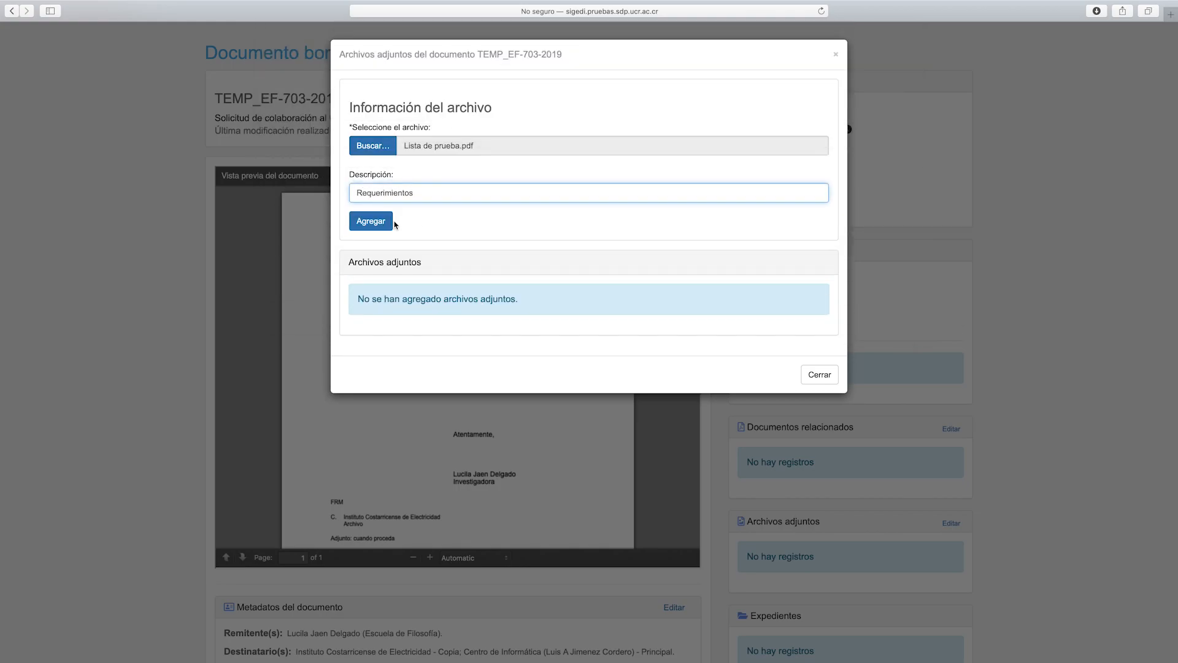
left_click(388, 223)
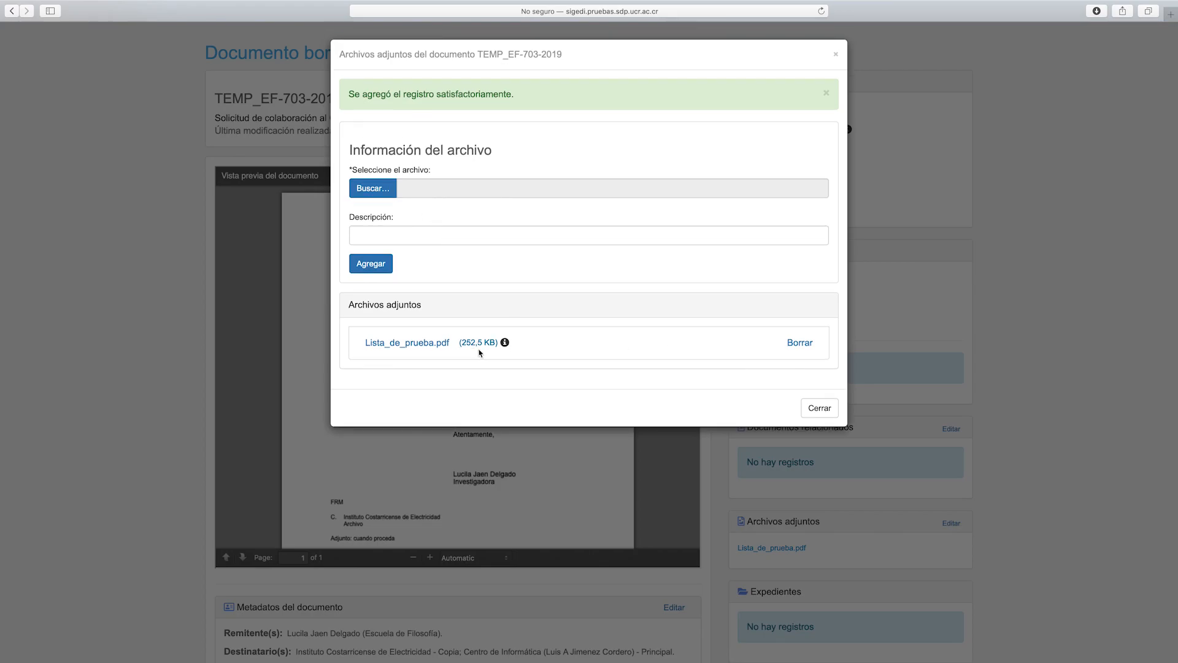
left_click(821, 409)
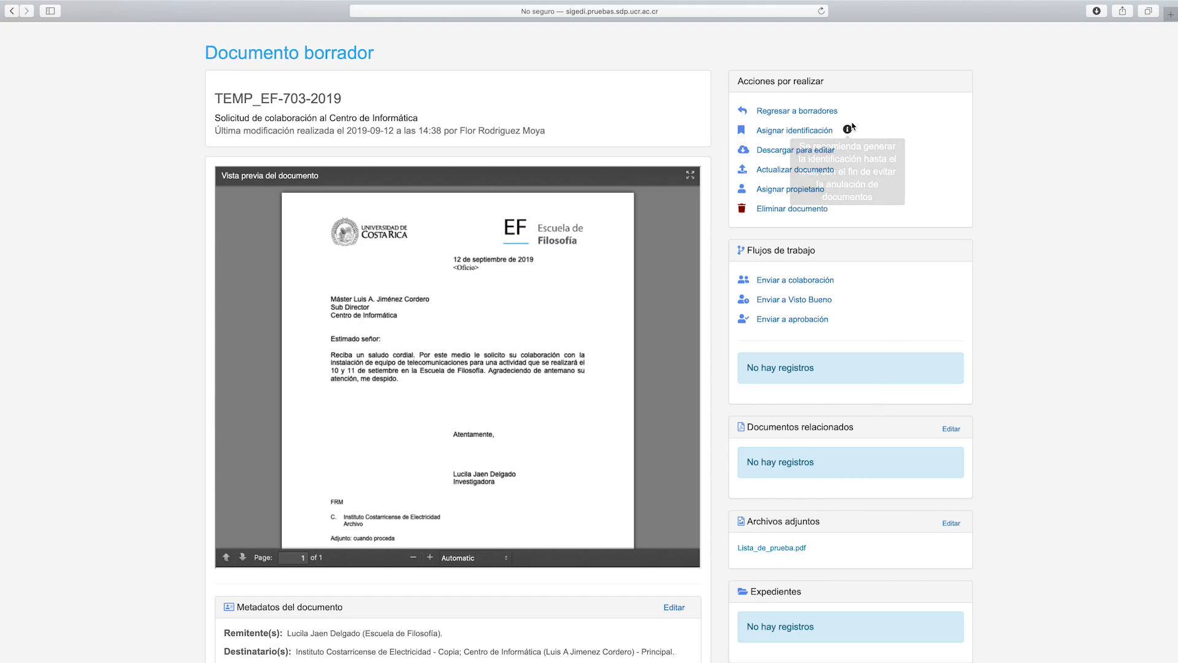
Submit TEMP_EF-703-2019 for Aprobación, saving the Flujo de trabajo dialog
left_click(805, 323)
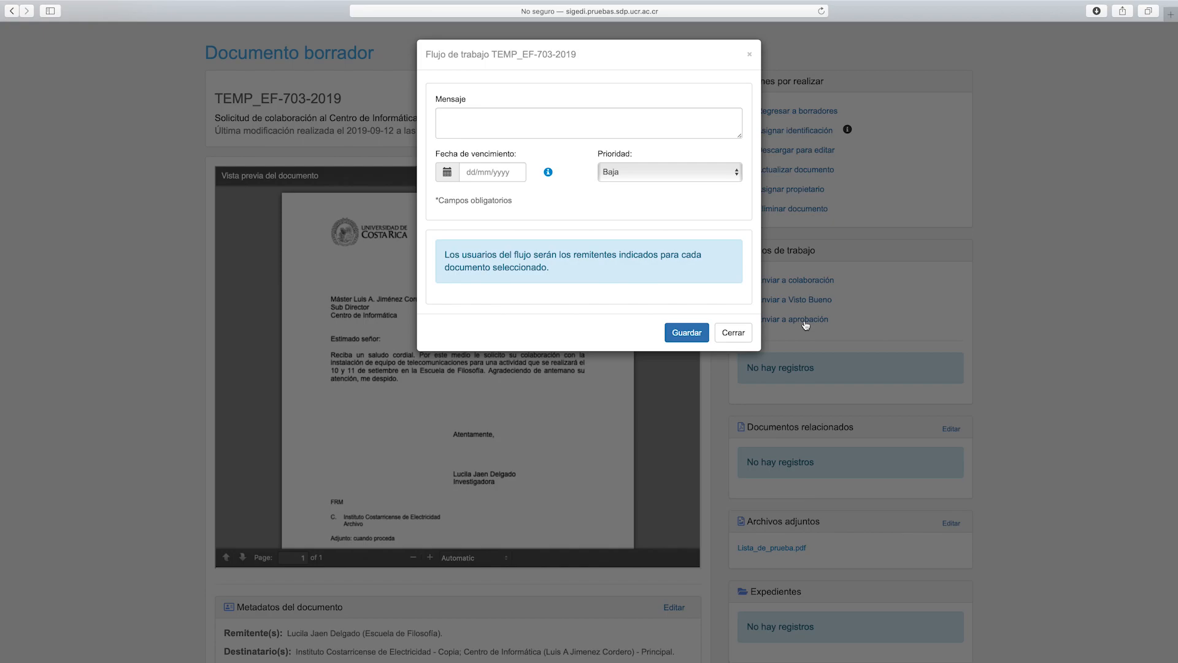
left_click_drag(445, 254, 572, 272)
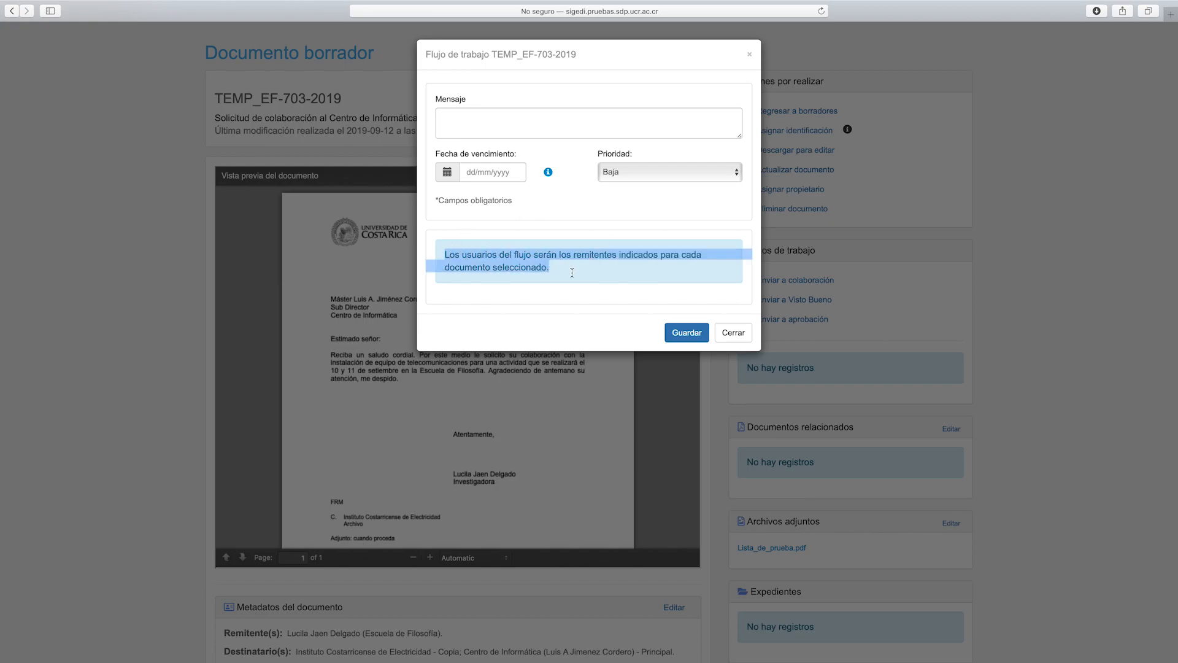
left_click(572, 272)
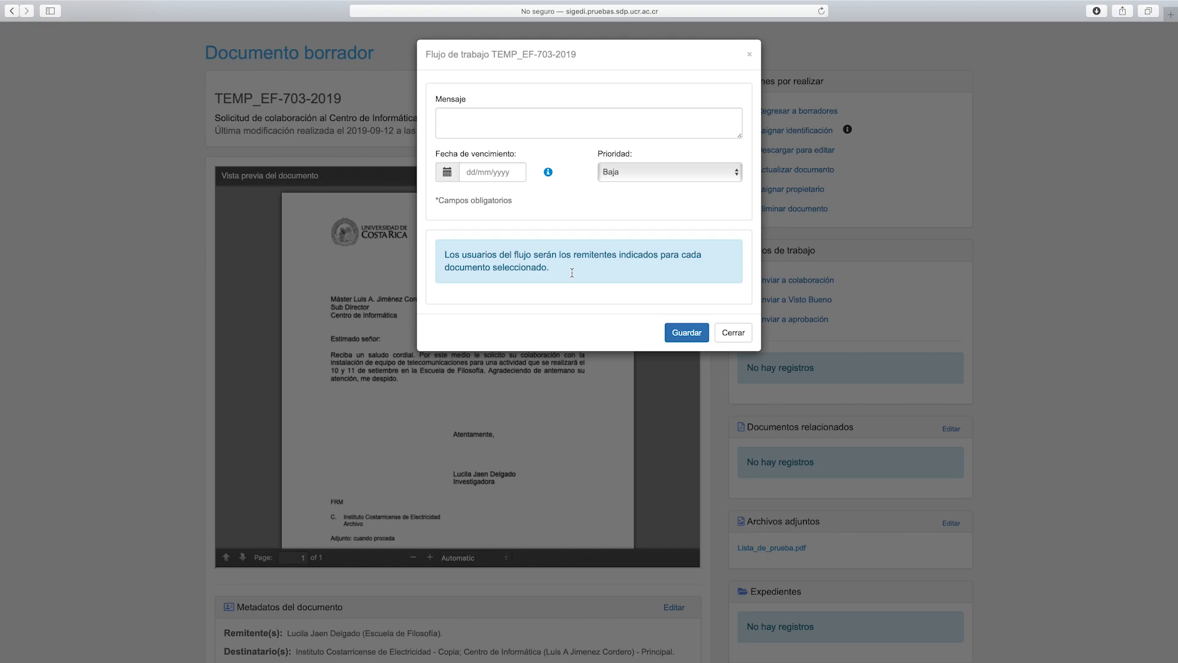
left_click(692, 332)
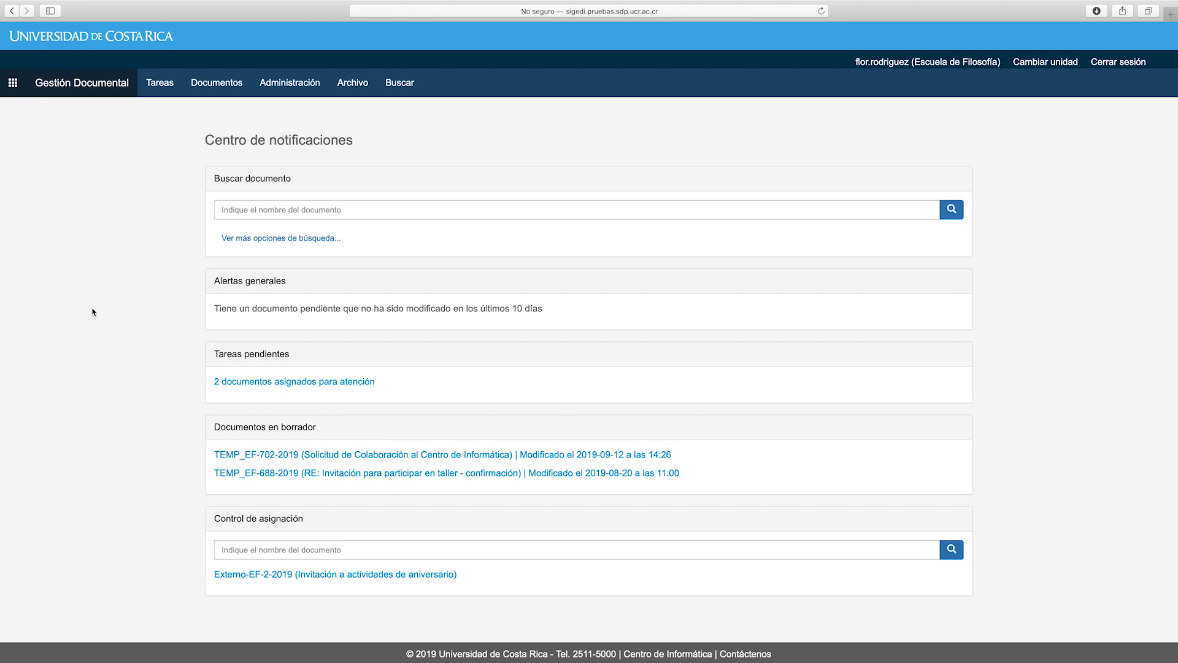
Go to Documentos > Finalizados and open finalized letter EF-29-2019
left_click(225, 93)
left_click(233, 153)
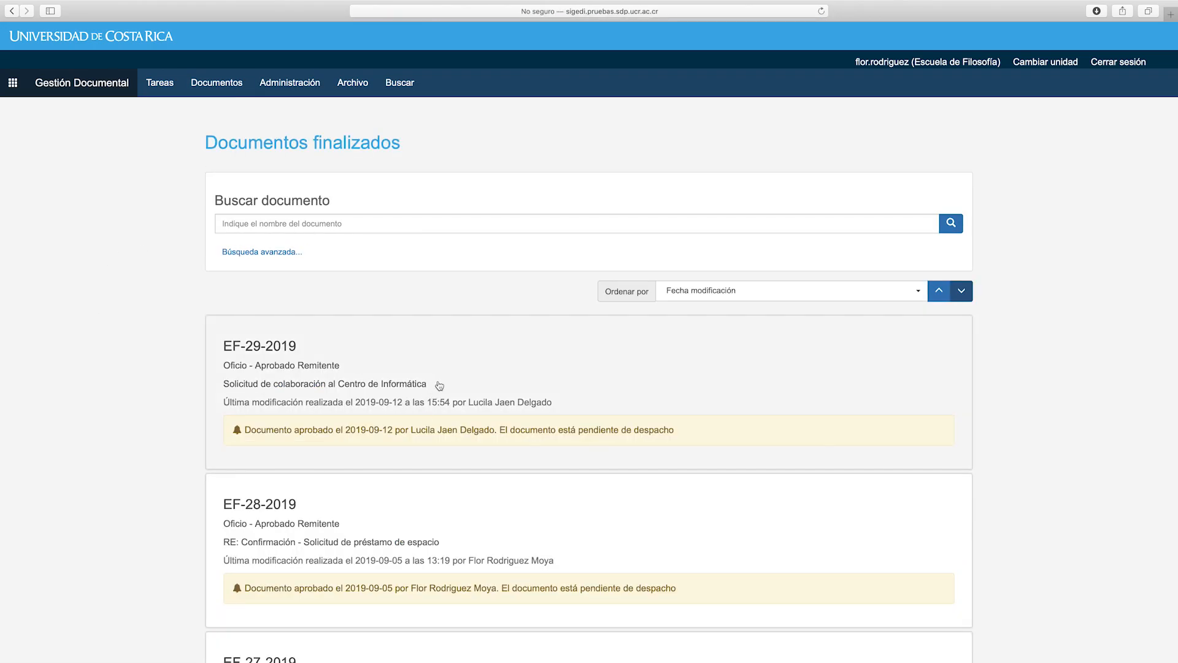
left_click(440, 388)
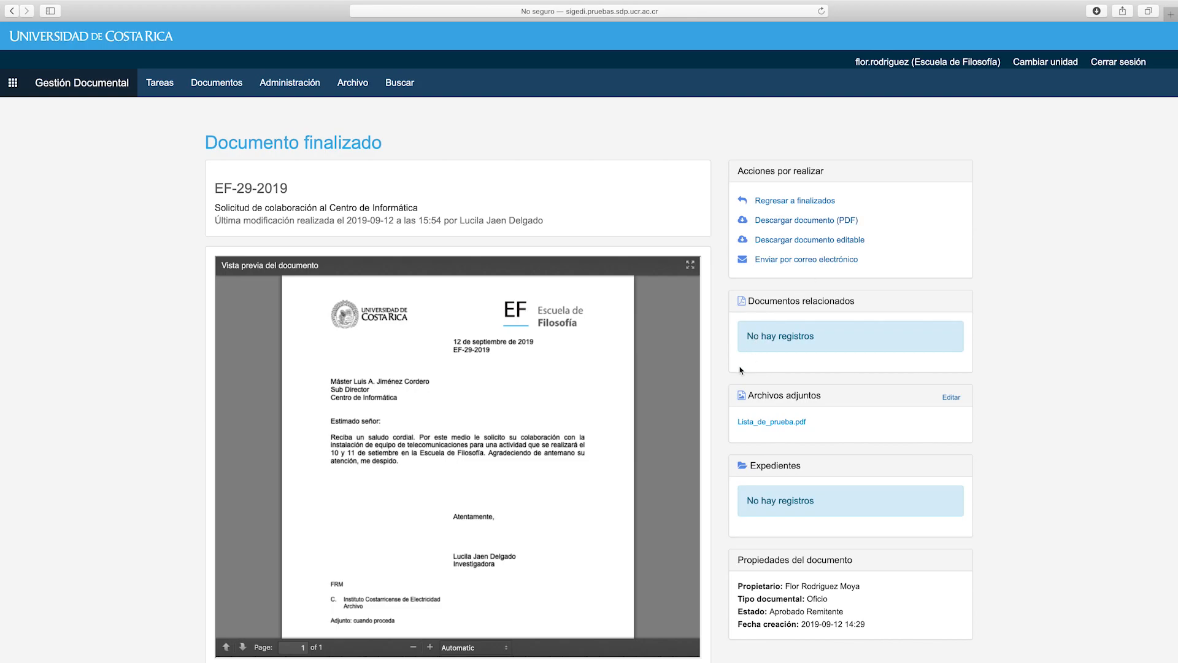
scroll(743, 368, "down", 10)
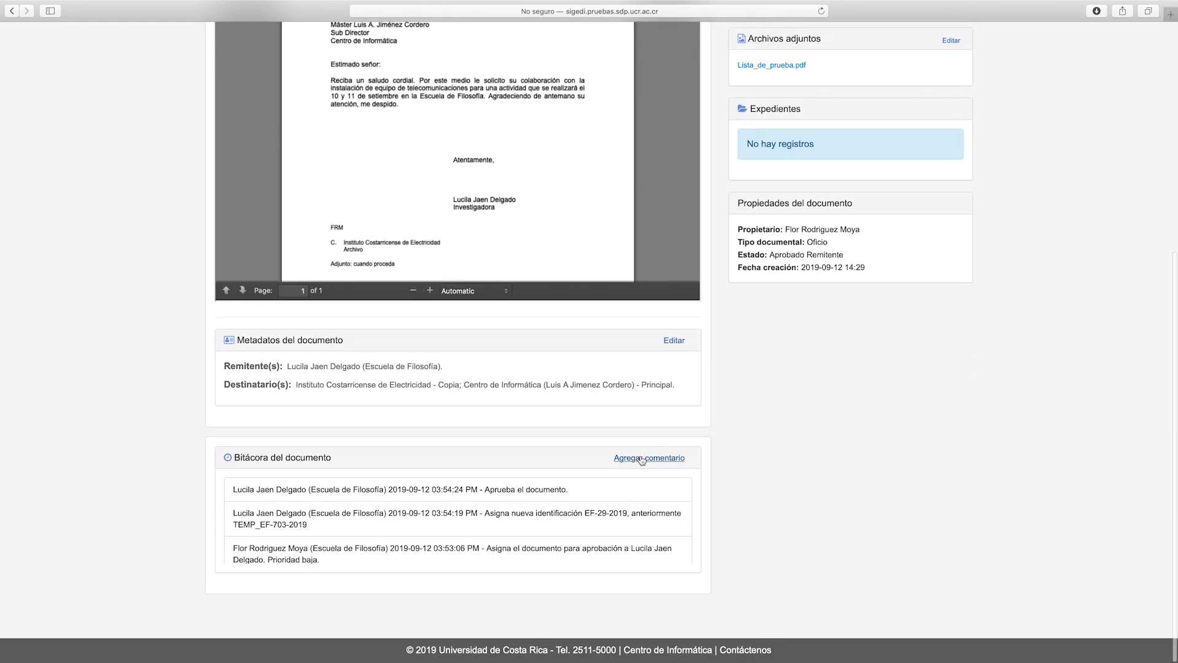
scroll(921, 184, "up", 2)
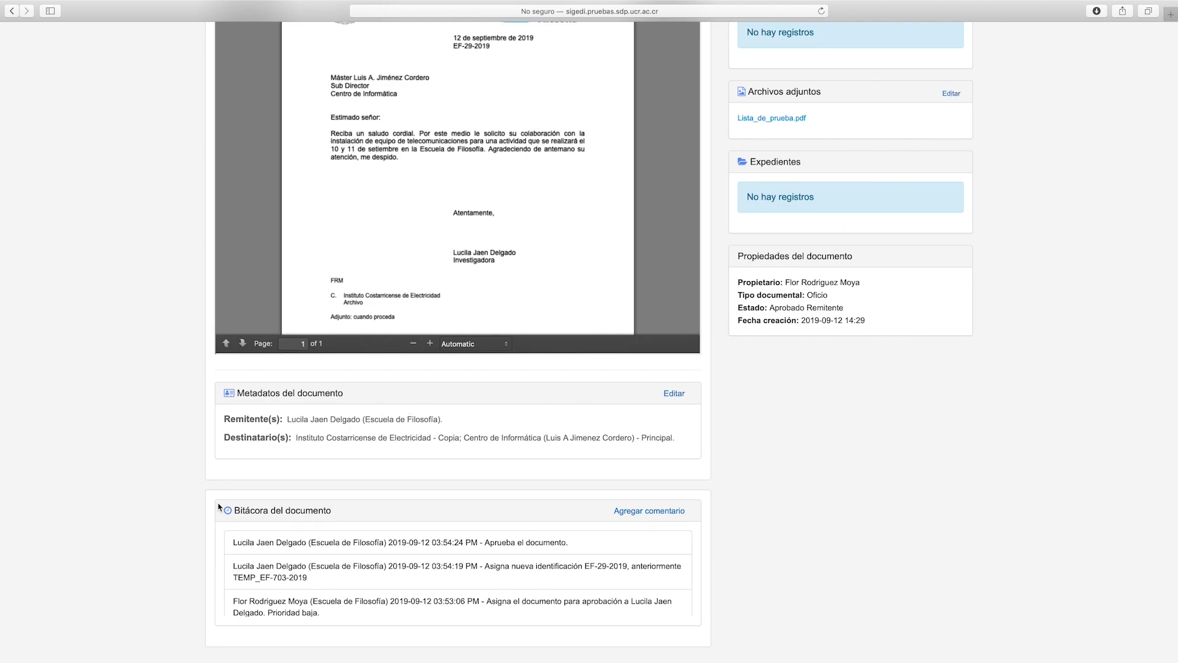
left_click_drag(337, 511, 237, 510)
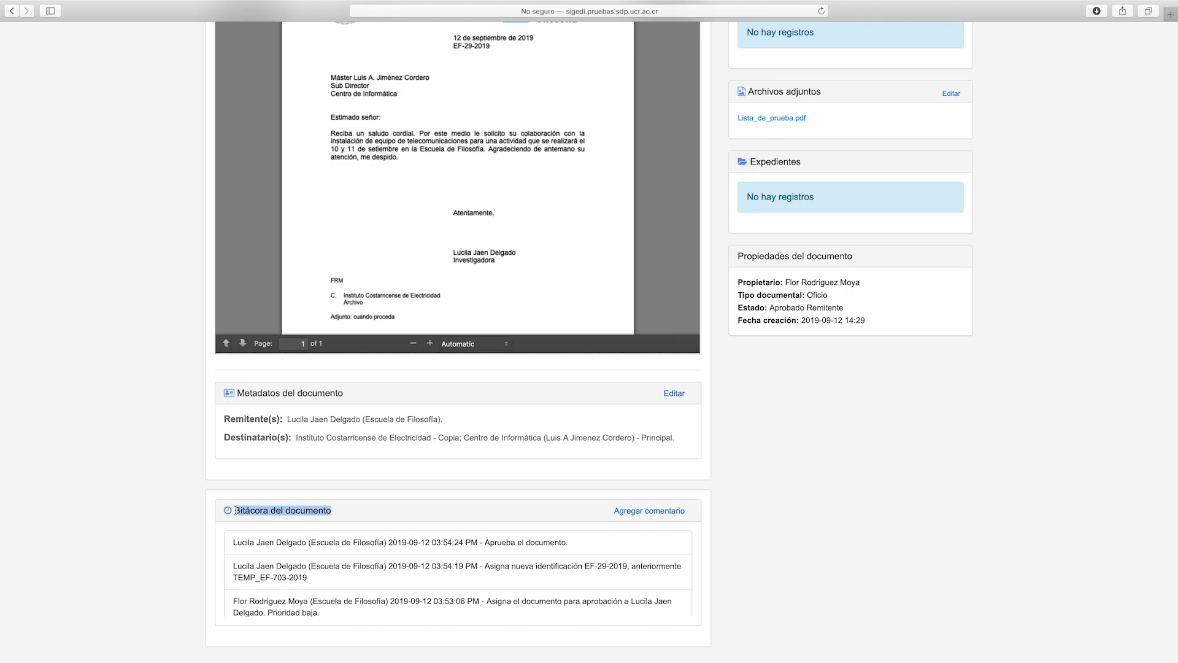
left_click(397, 516)
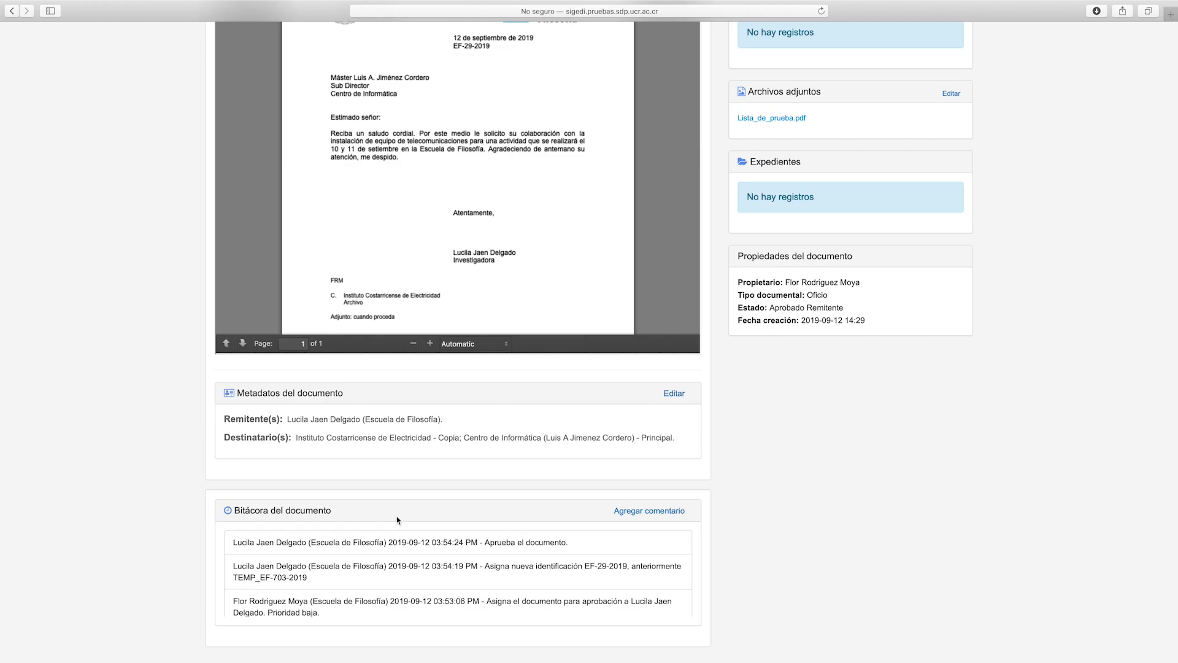
scroll(333, 376, "up", 10)
scroll(257, 361, "up", 2)
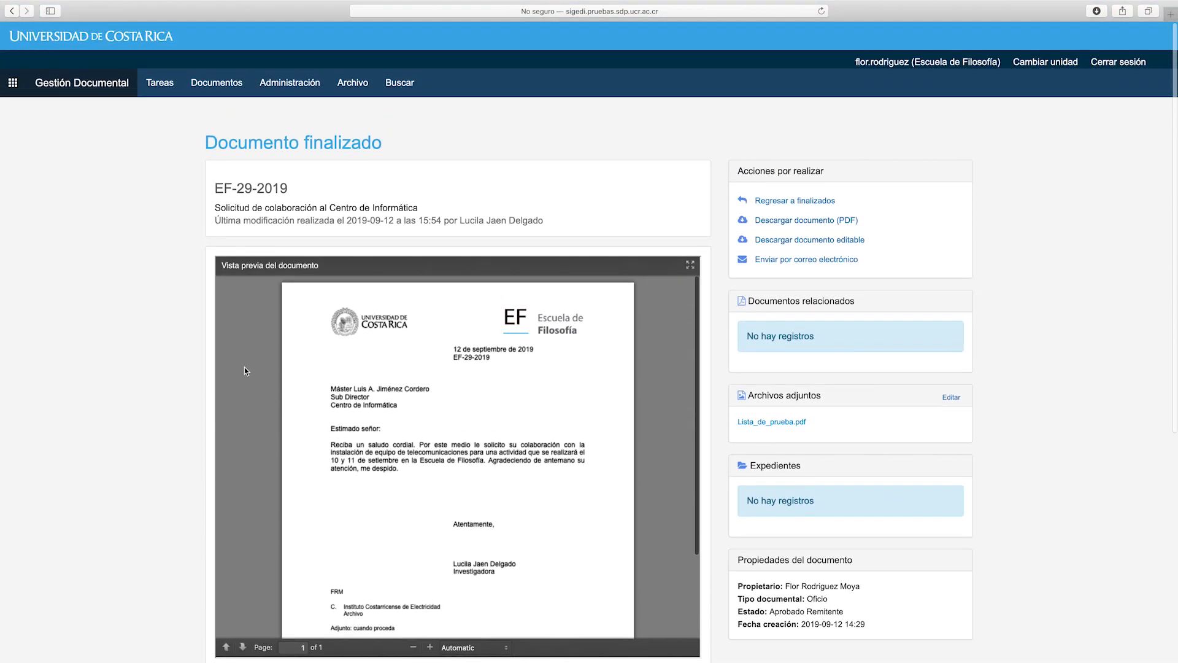
Go to Administración > Favoritos to list the Directores and Tecnología favorites
left_click(235, 94)
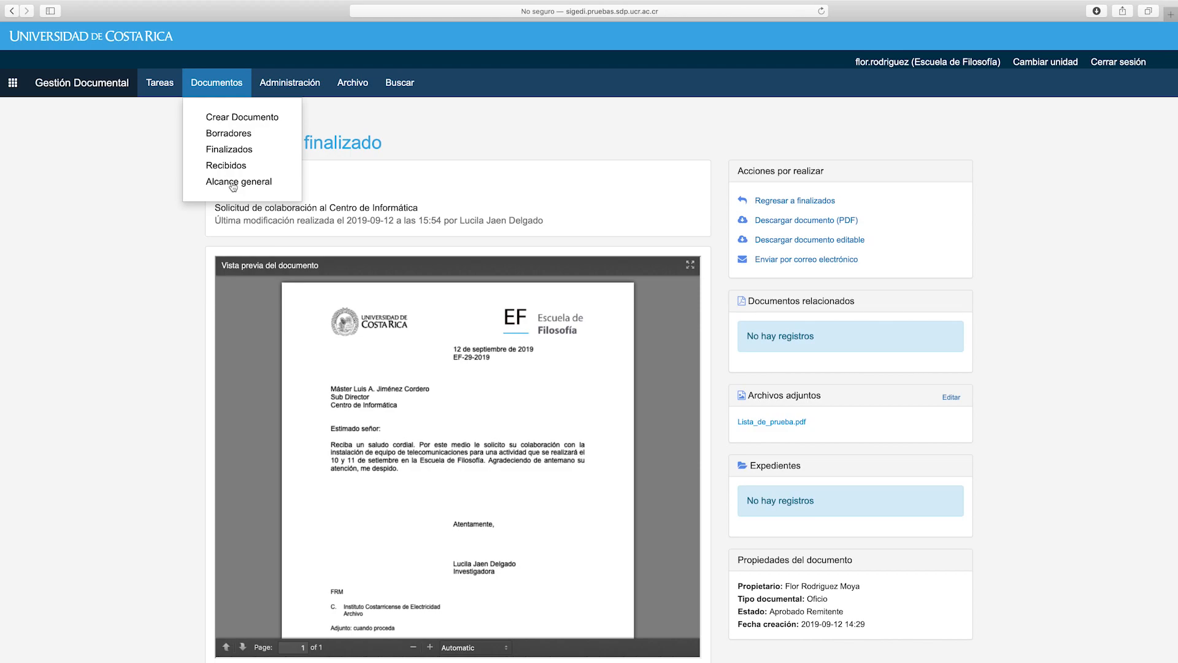
left_click(314, 85)
left_click(295, 122)
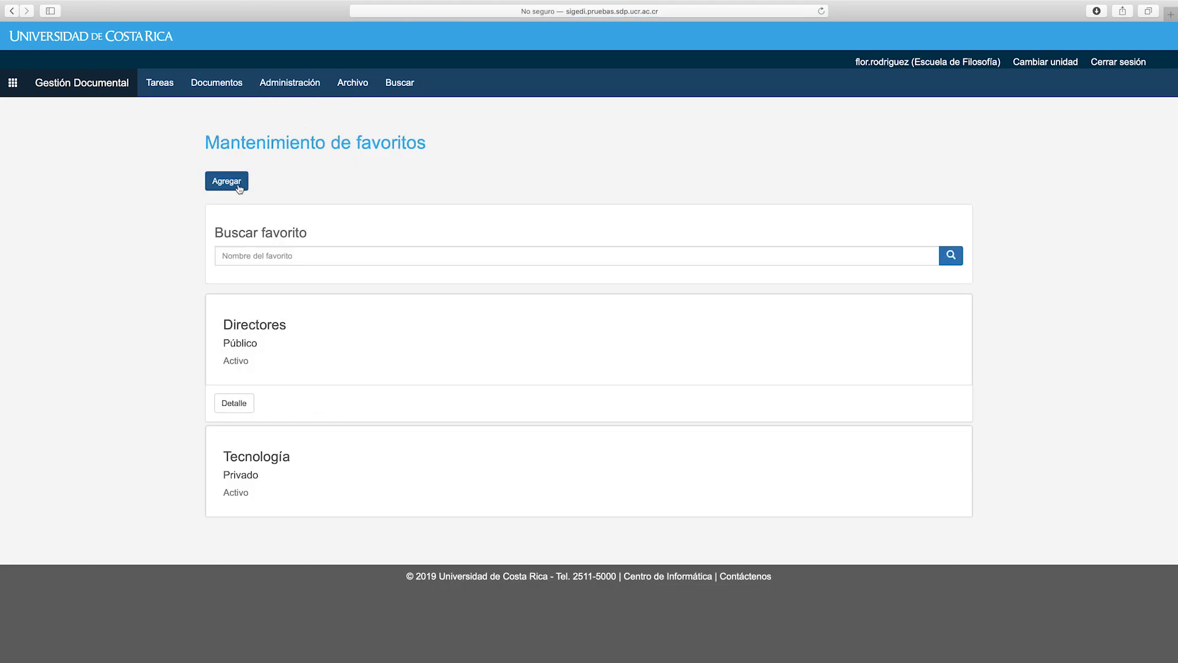
left_click(360, 82)
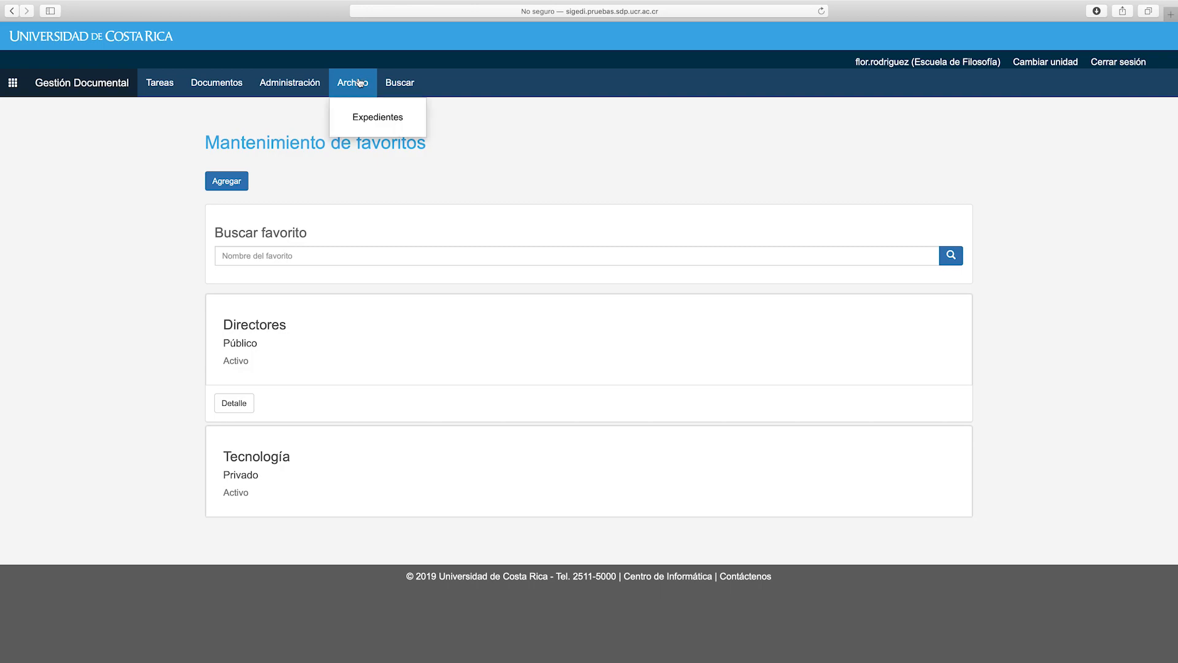
Show the Escuela de Filosofía Expedientes and expand the extension-projects case file's options
left_click(371, 118)
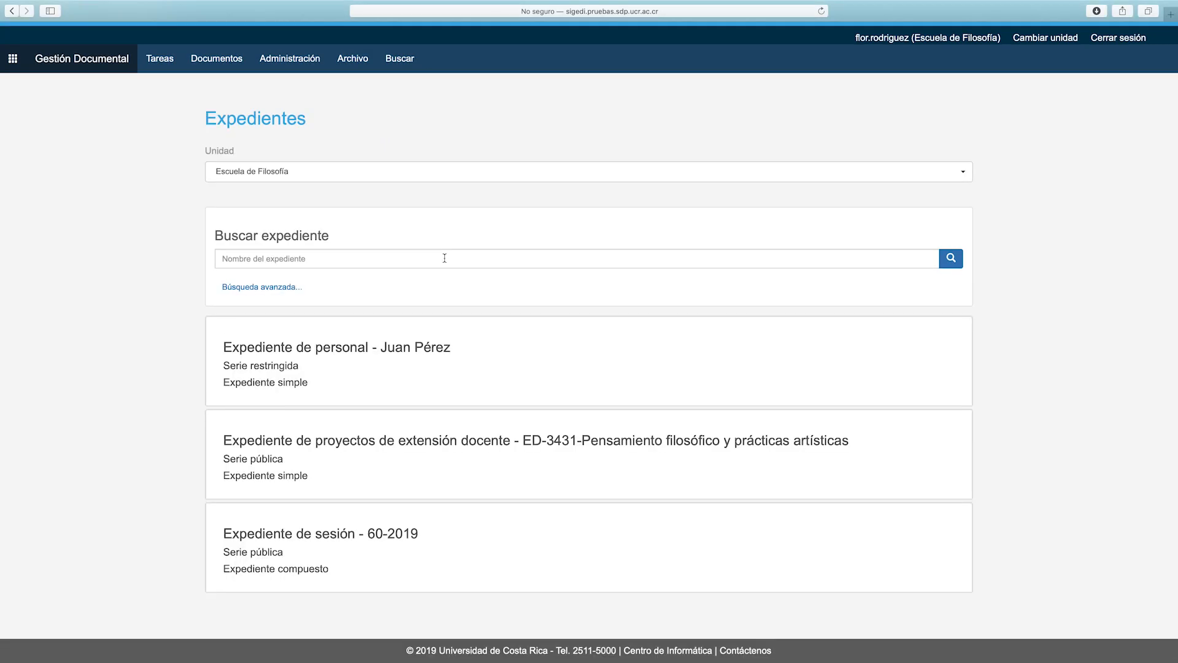
scroll(467, 311, "down", 1)
left_click(311, 465)
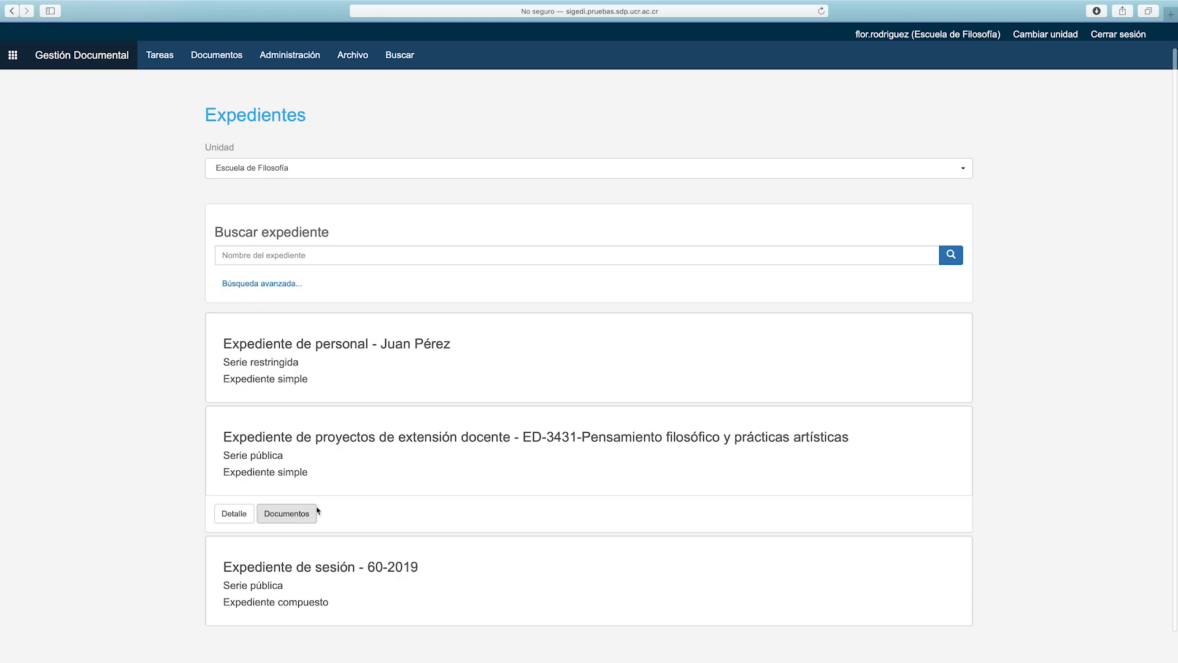
Move from the quick search to the full 'Búsqueda de documentos' page
scroll(397, 62, "down", 1)
left_click(398, 62)
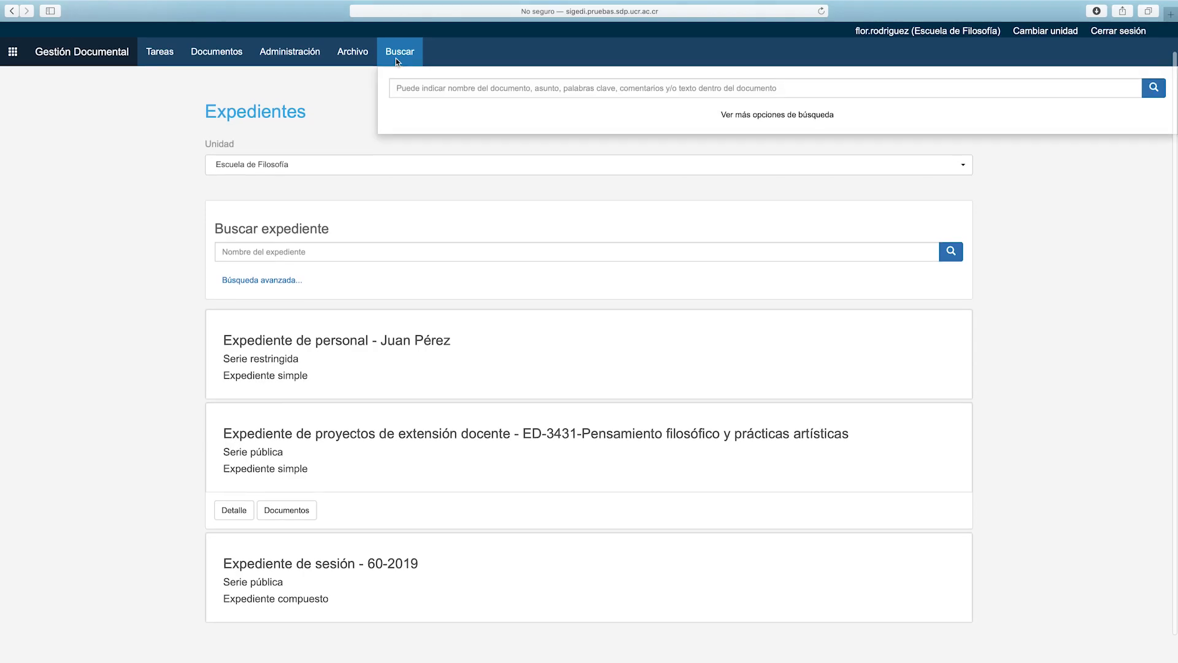
left_click(739, 113)
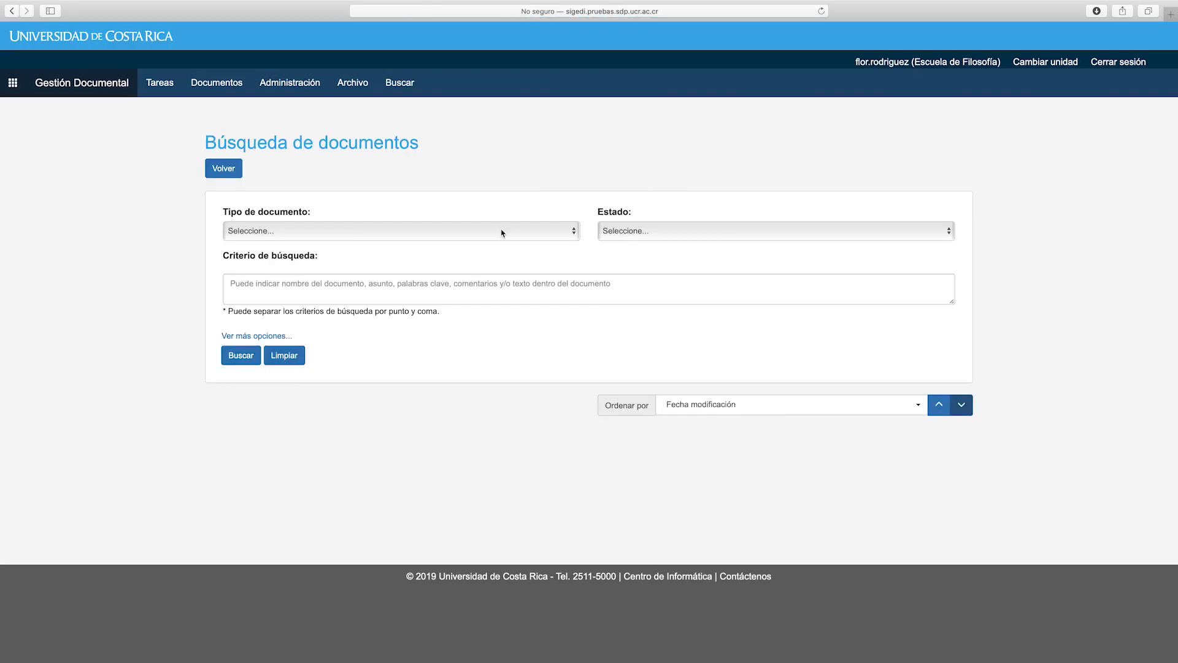
Filter the search to Tipo de documento Finalizados and Estado Aprobado, revealing extra options
left_click(502, 232)
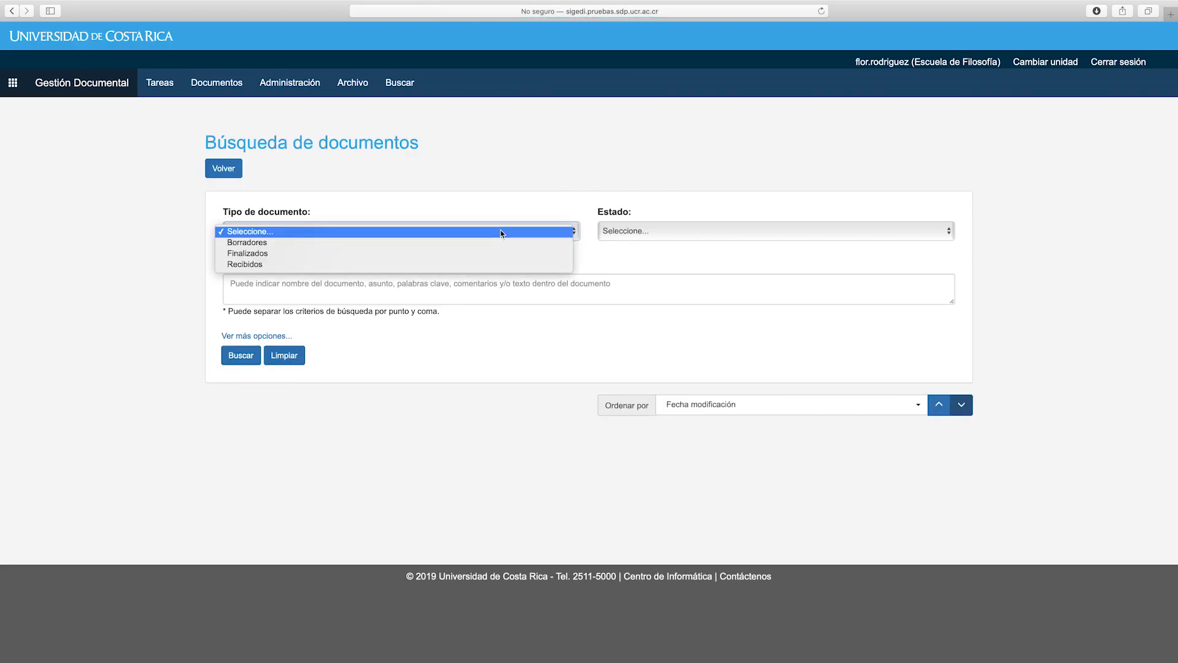
left_click(678, 241)
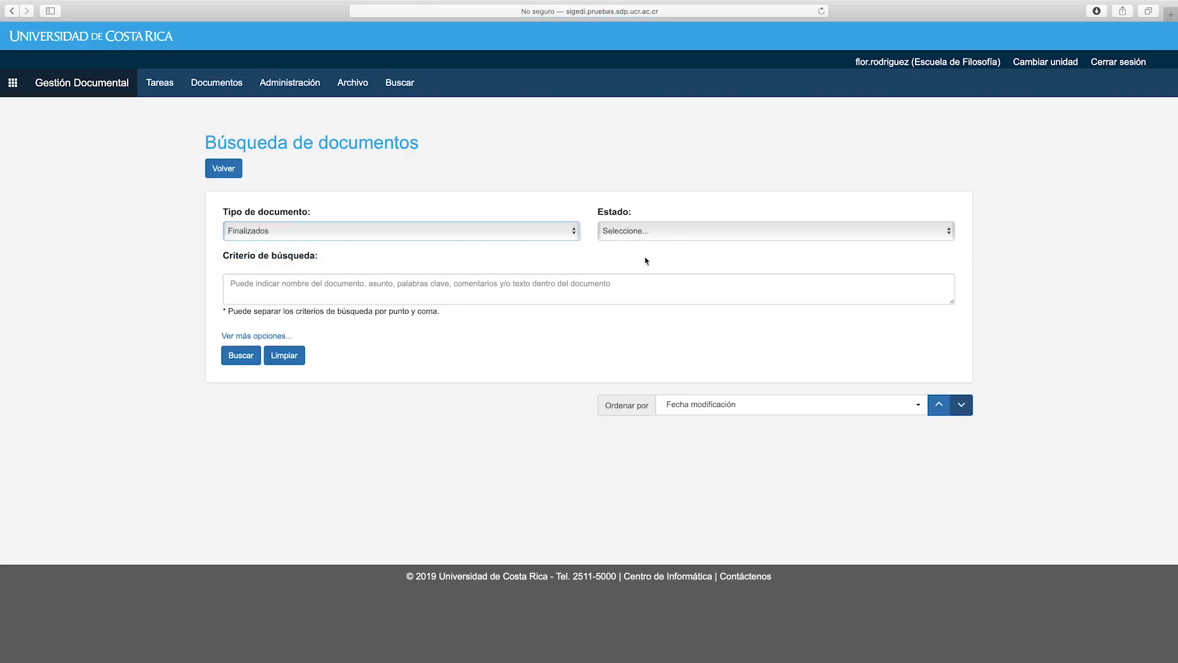
left_click(640, 233)
left_click(631, 243)
left_click(261, 337)
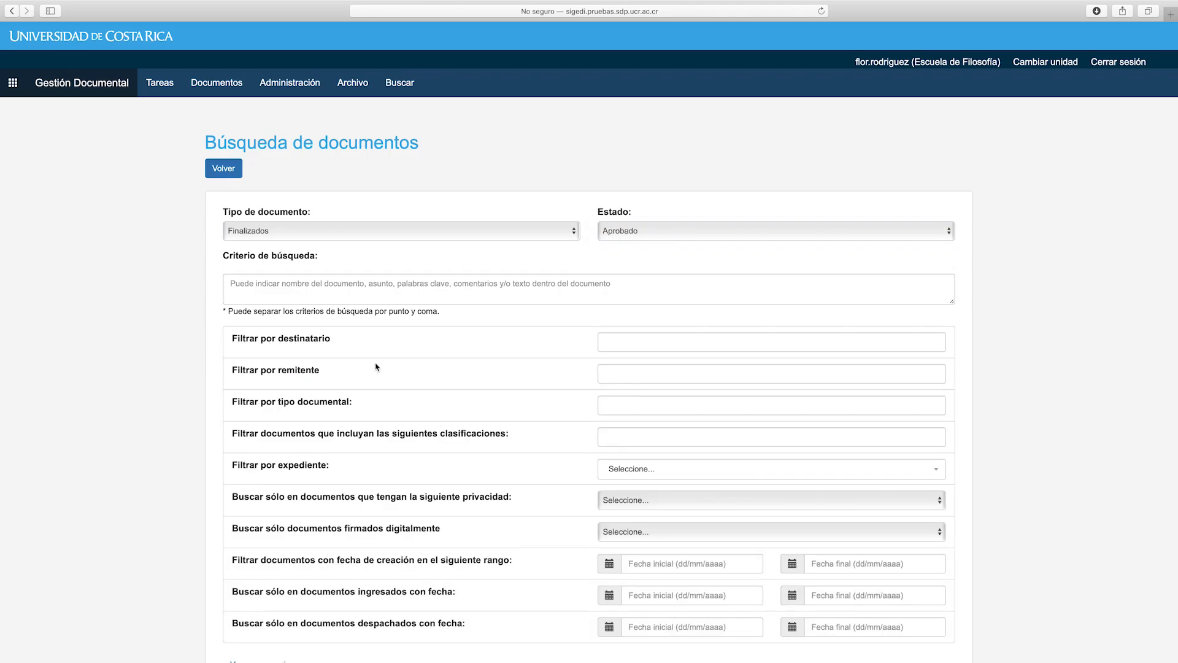
scroll(374, 354, "down", 1)
scroll(373, 353, "down", 4)
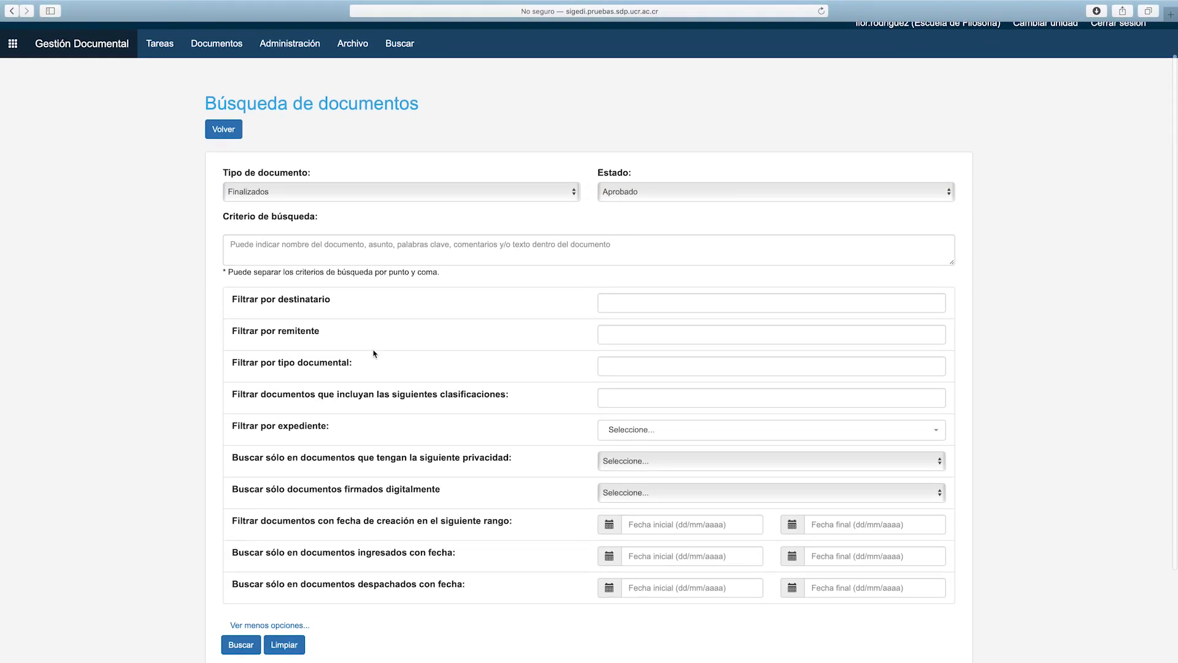
scroll(374, 354, "down", 1)
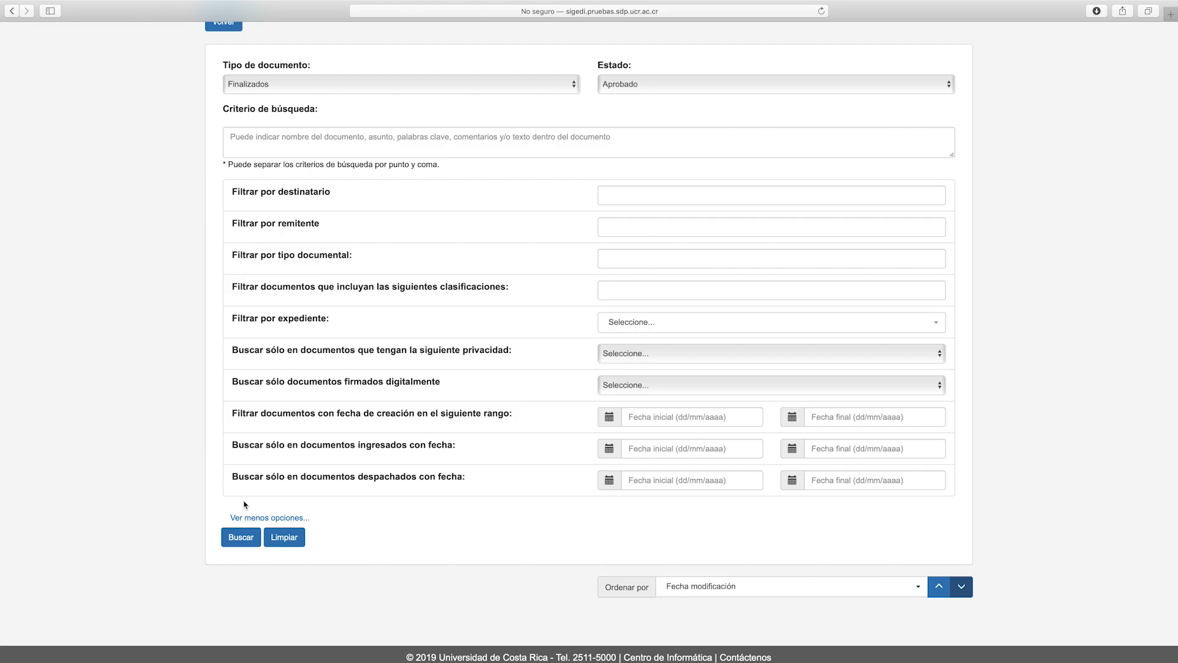
Run the search and review the result, letter EF-20-2019
left_click(240, 537)
scroll(348, 343, "down", 2)
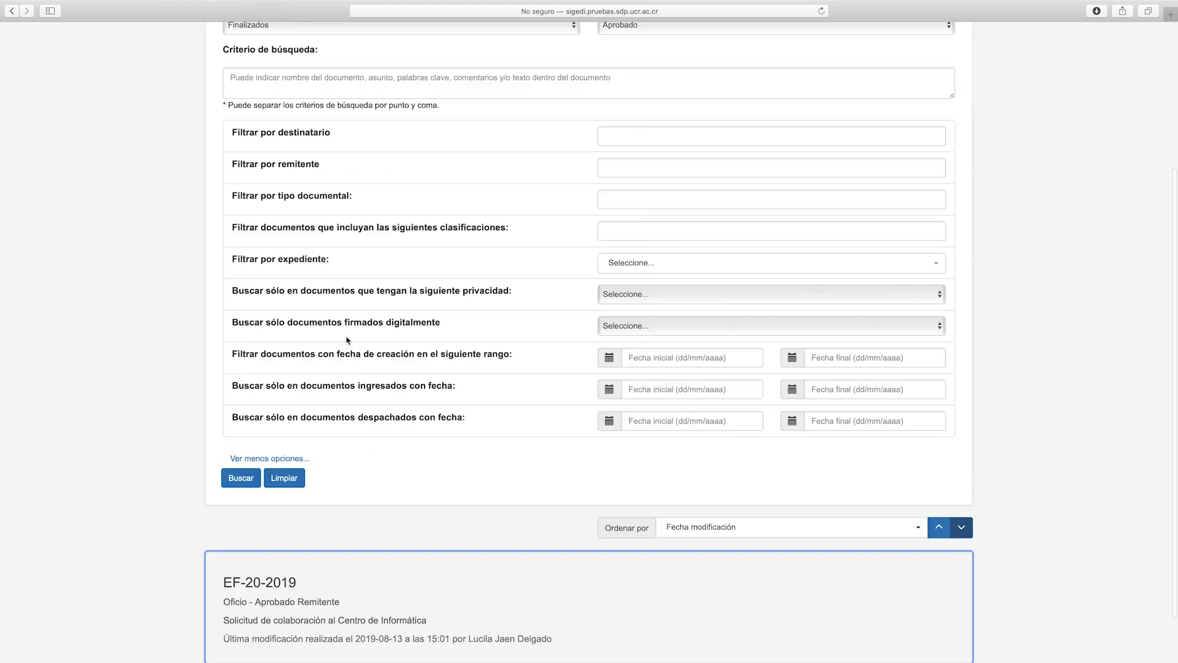
scroll(461, 408, "down", 2)
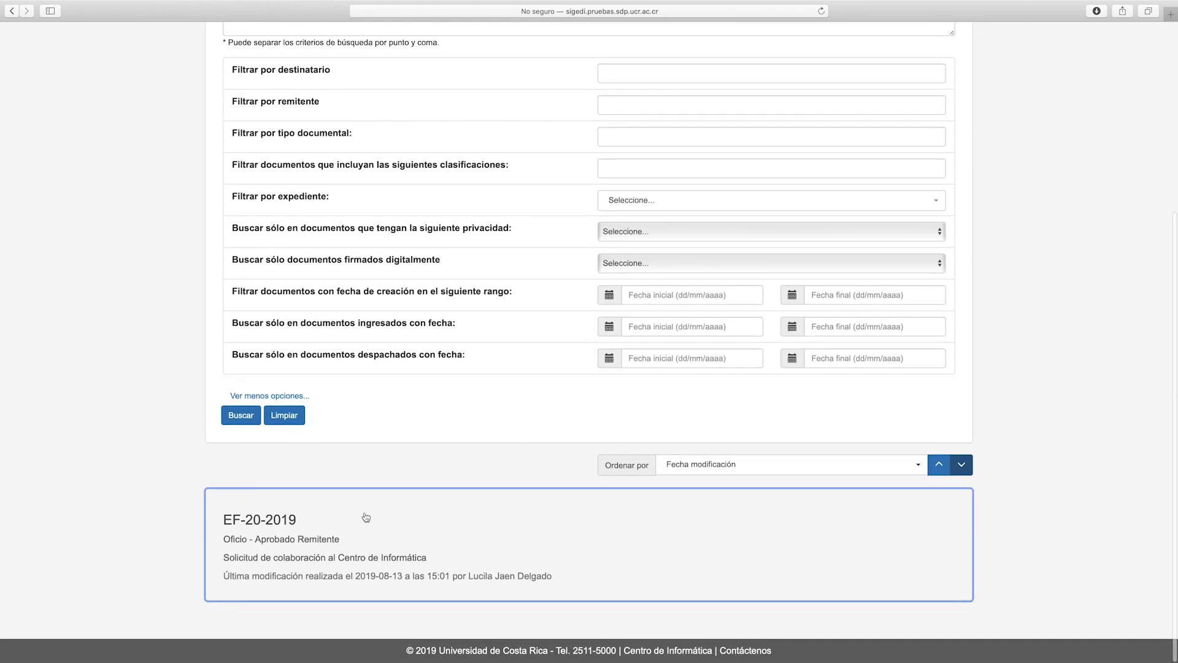
scroll(455, 469, "up", 1)
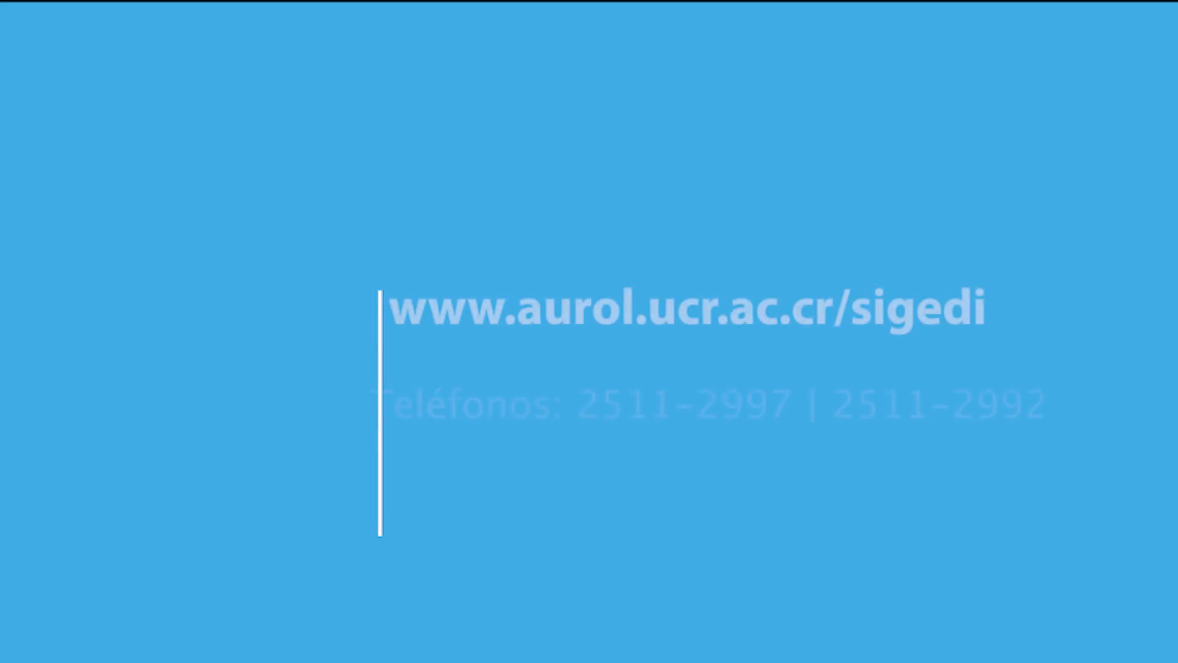